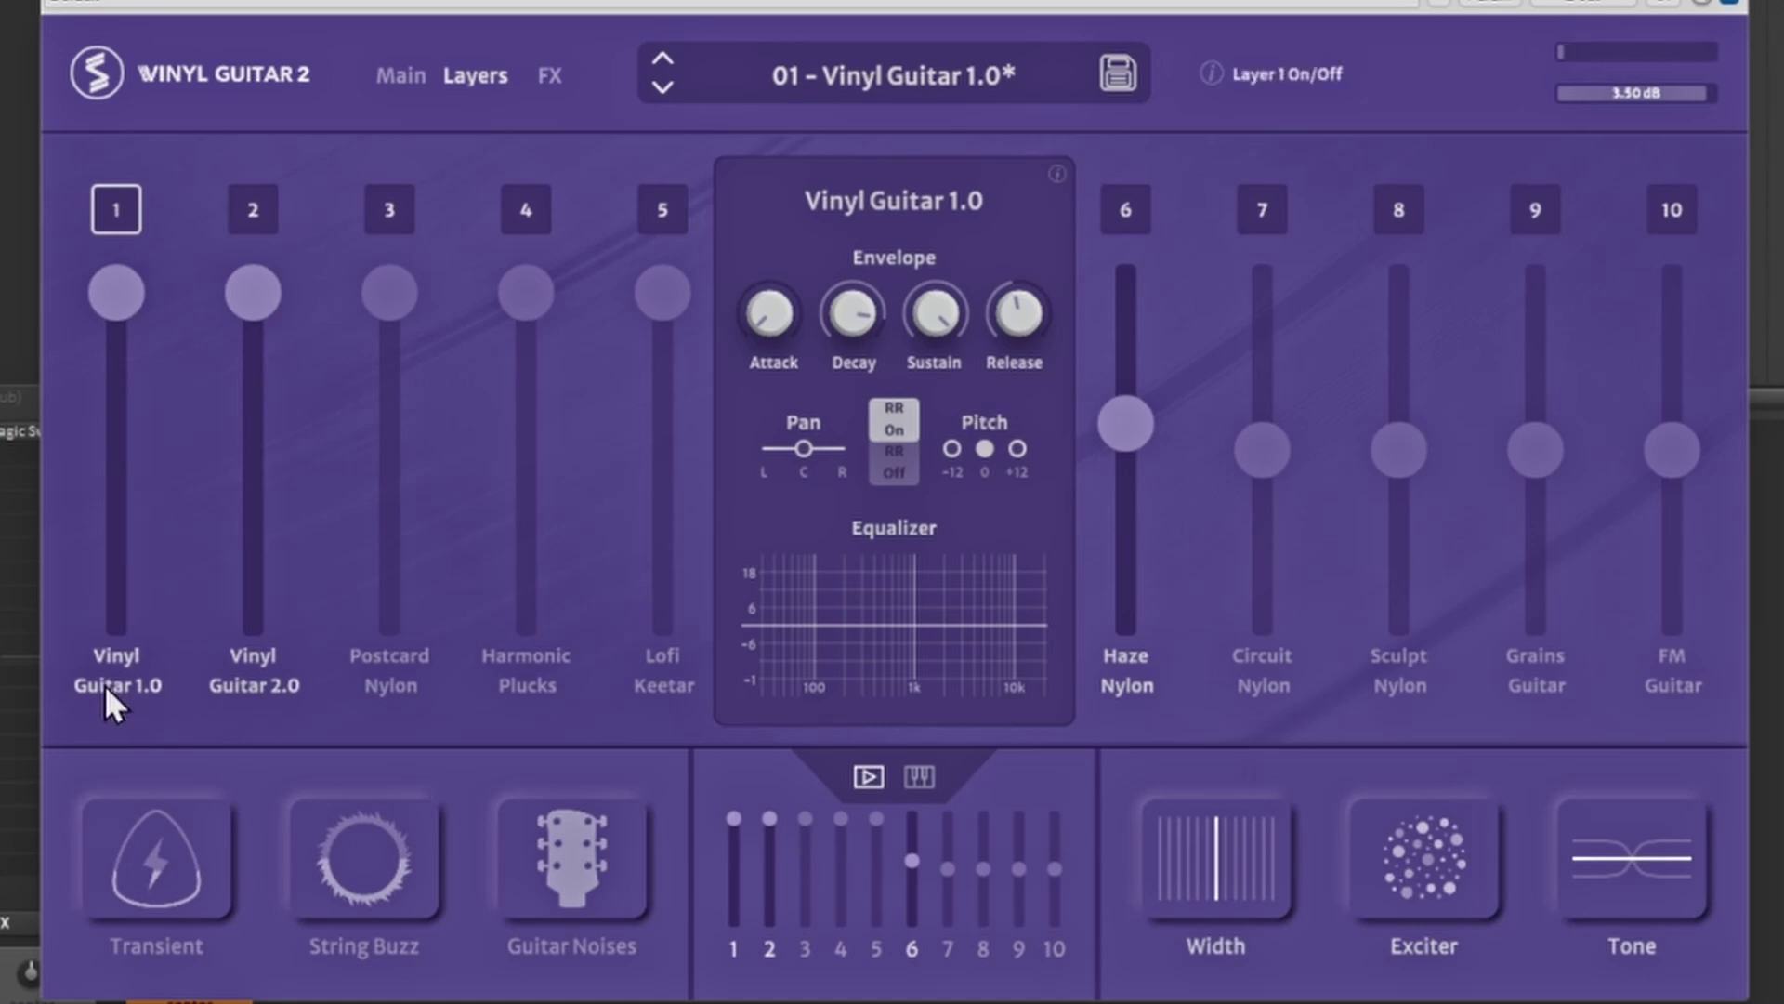
Turn off the Vinyl Guitar 1.0, Vinyl Guitar 2.0 and Haze Nylon layers.
{"action": "left_click", "coordinate": [260, 683]}
{"action": "left_click", "coordinate": [1120, 655]}
{"action": "left_click", "coordinate": [1128, 669]}
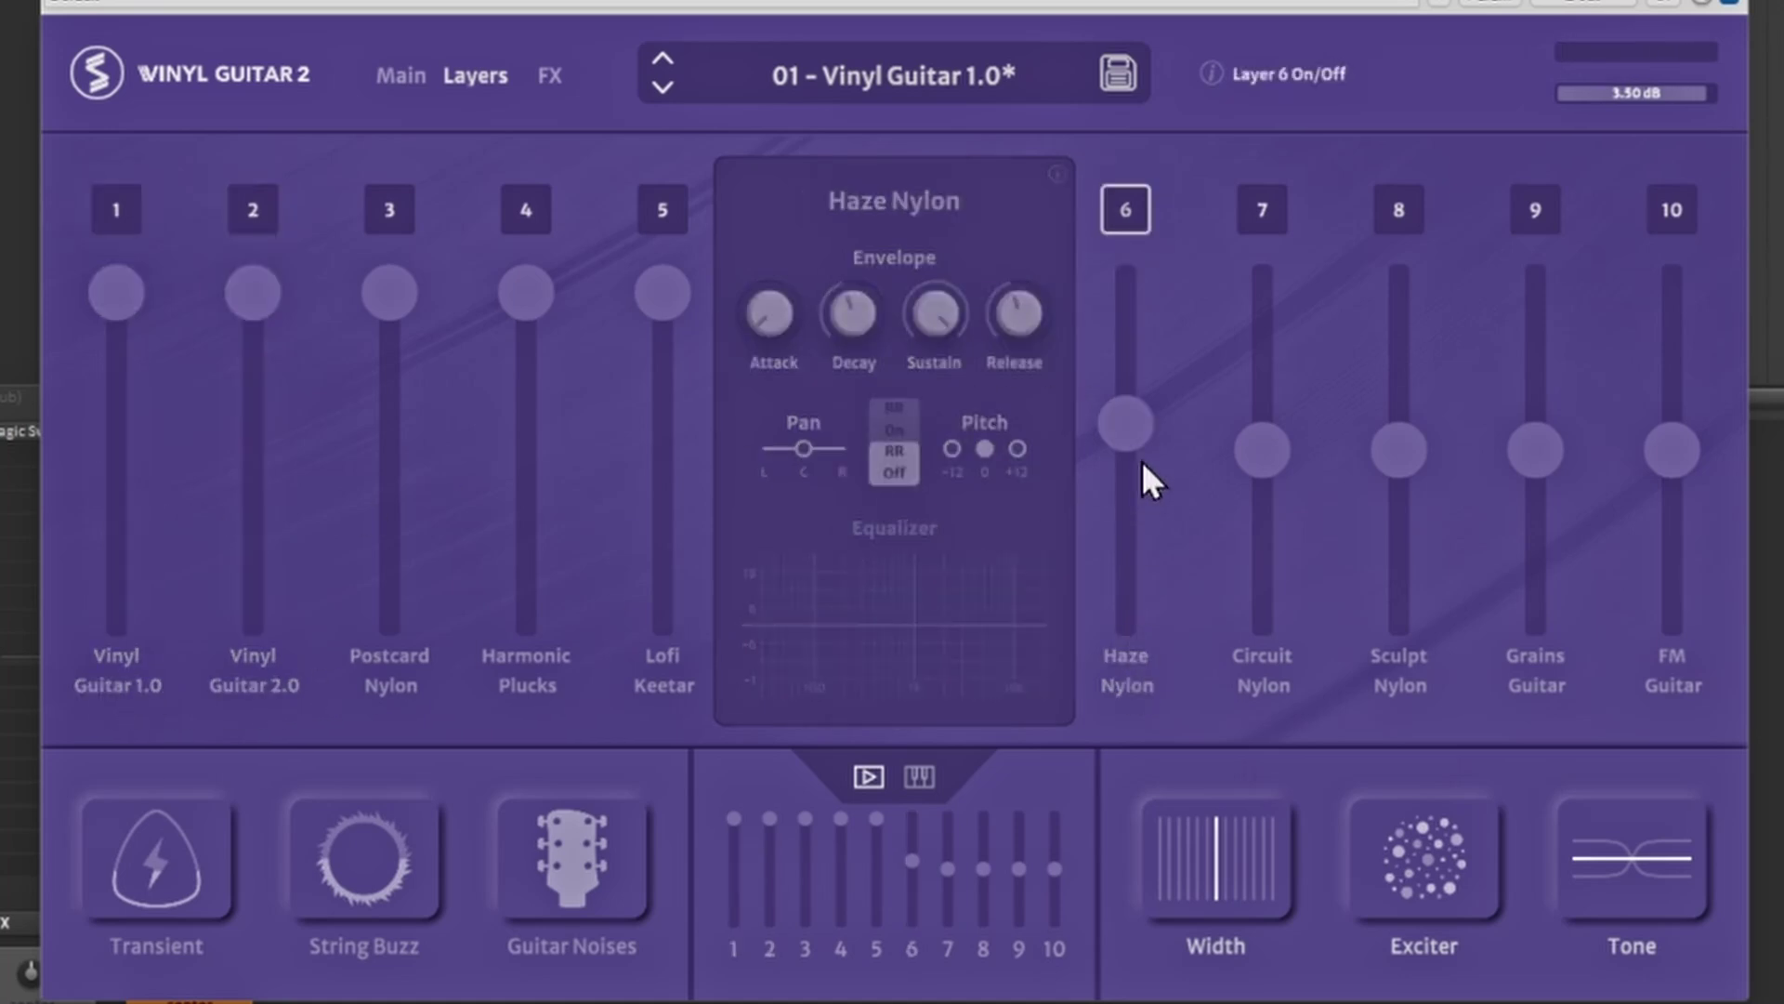
Audition the Circuit Nylon and Sculpt Nylon layers one at a time, raising each layer's volume to maximum.
{"action": "left_click", "coordinate": [1263, 667]}
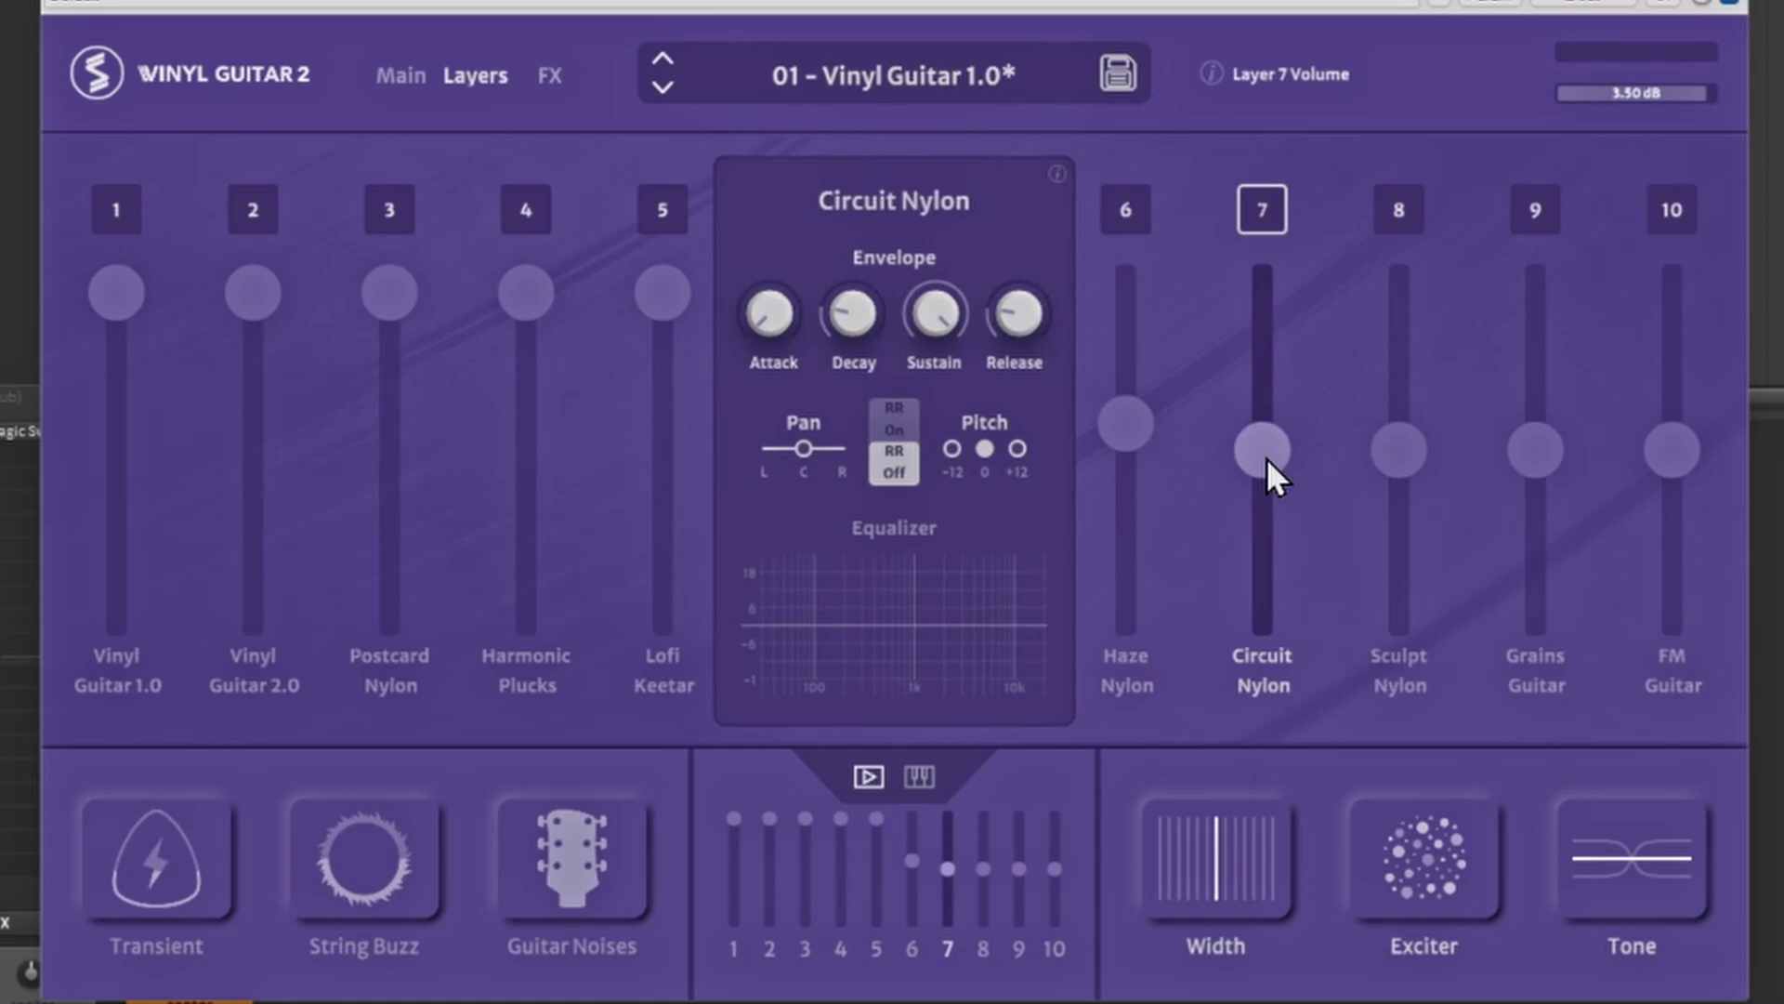
{"action": "left_click_drag", "start_coordinate": [1267, 459], "coordinate": [1257, 252]}
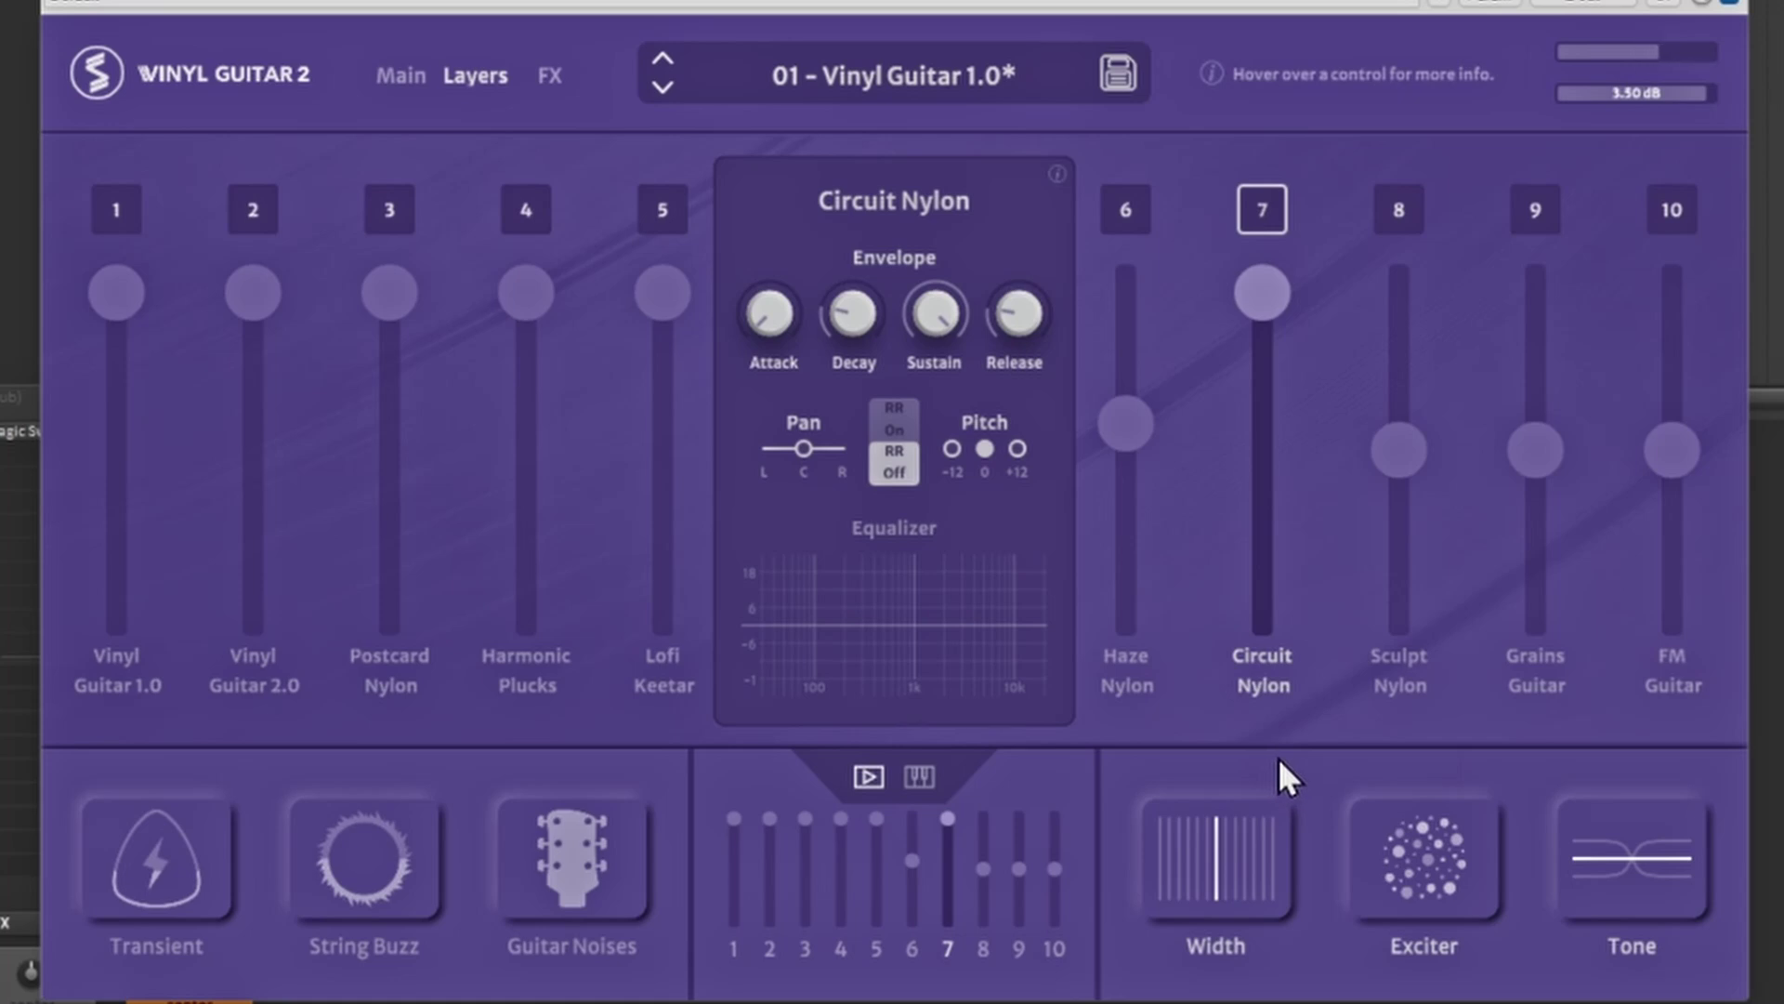
{"action": "left_click", "coordinate": [1402, 671]}
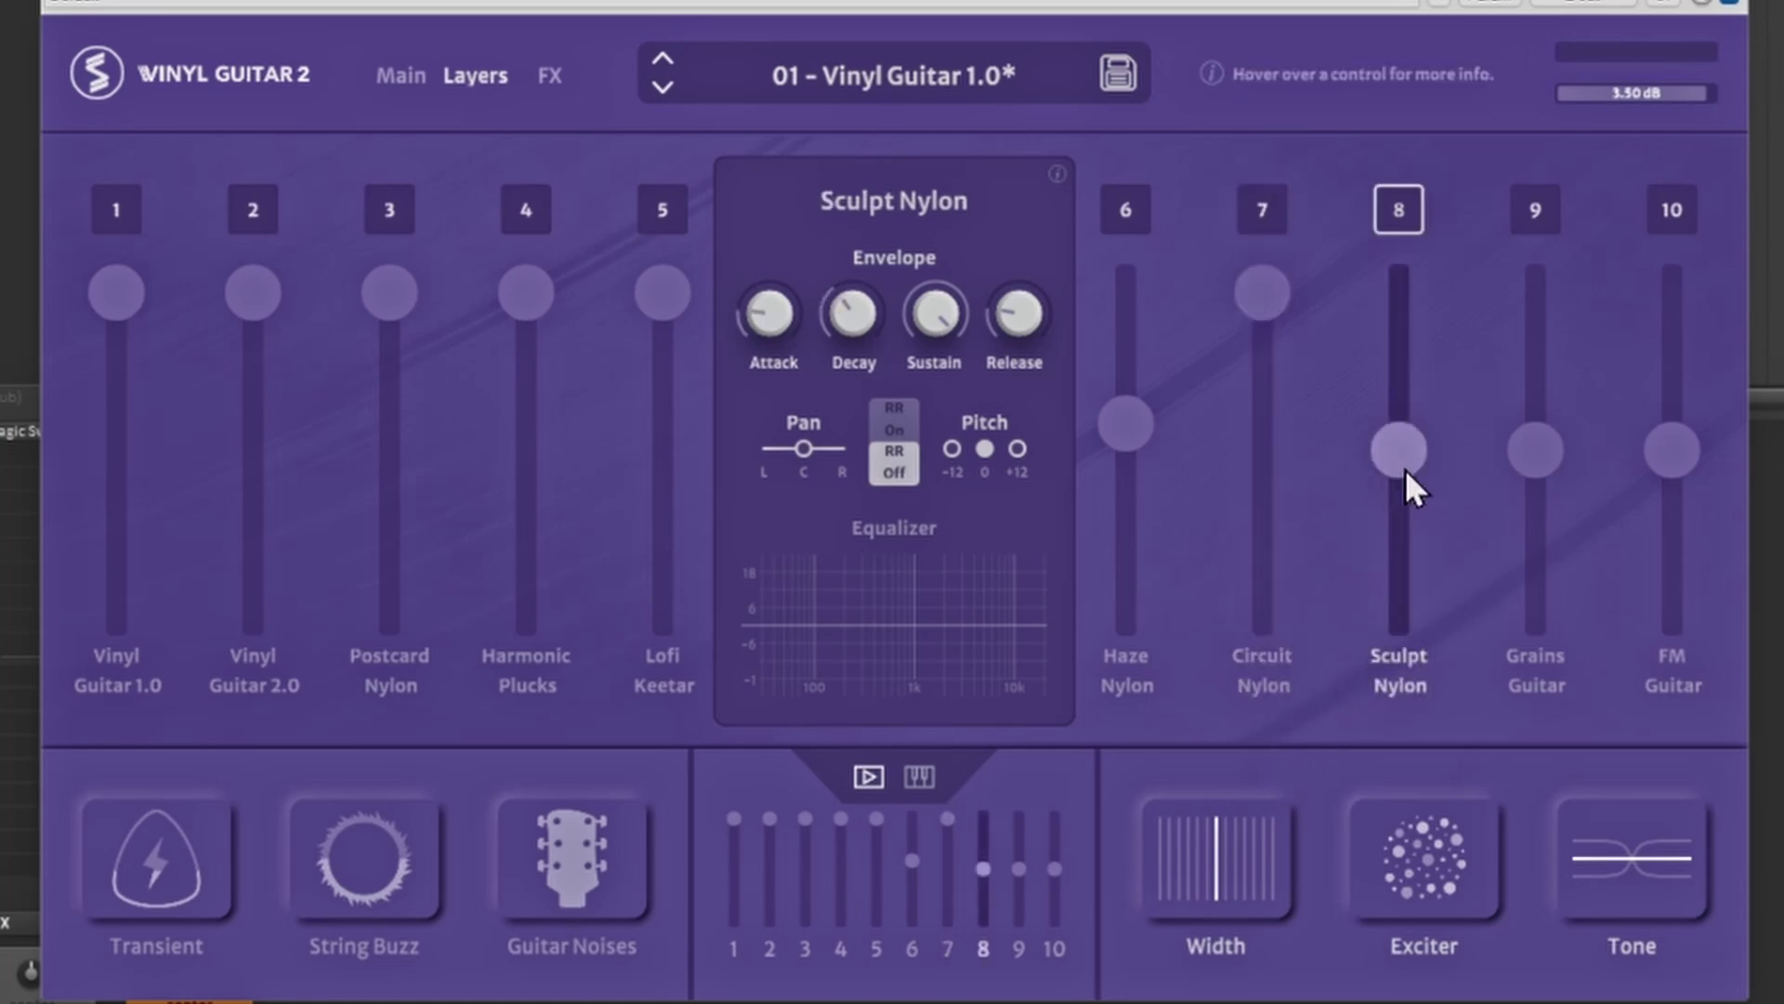
{"action": "left_click_drag", "start_coordinate": [1403, 455], "coordinate": [1411, 194]}
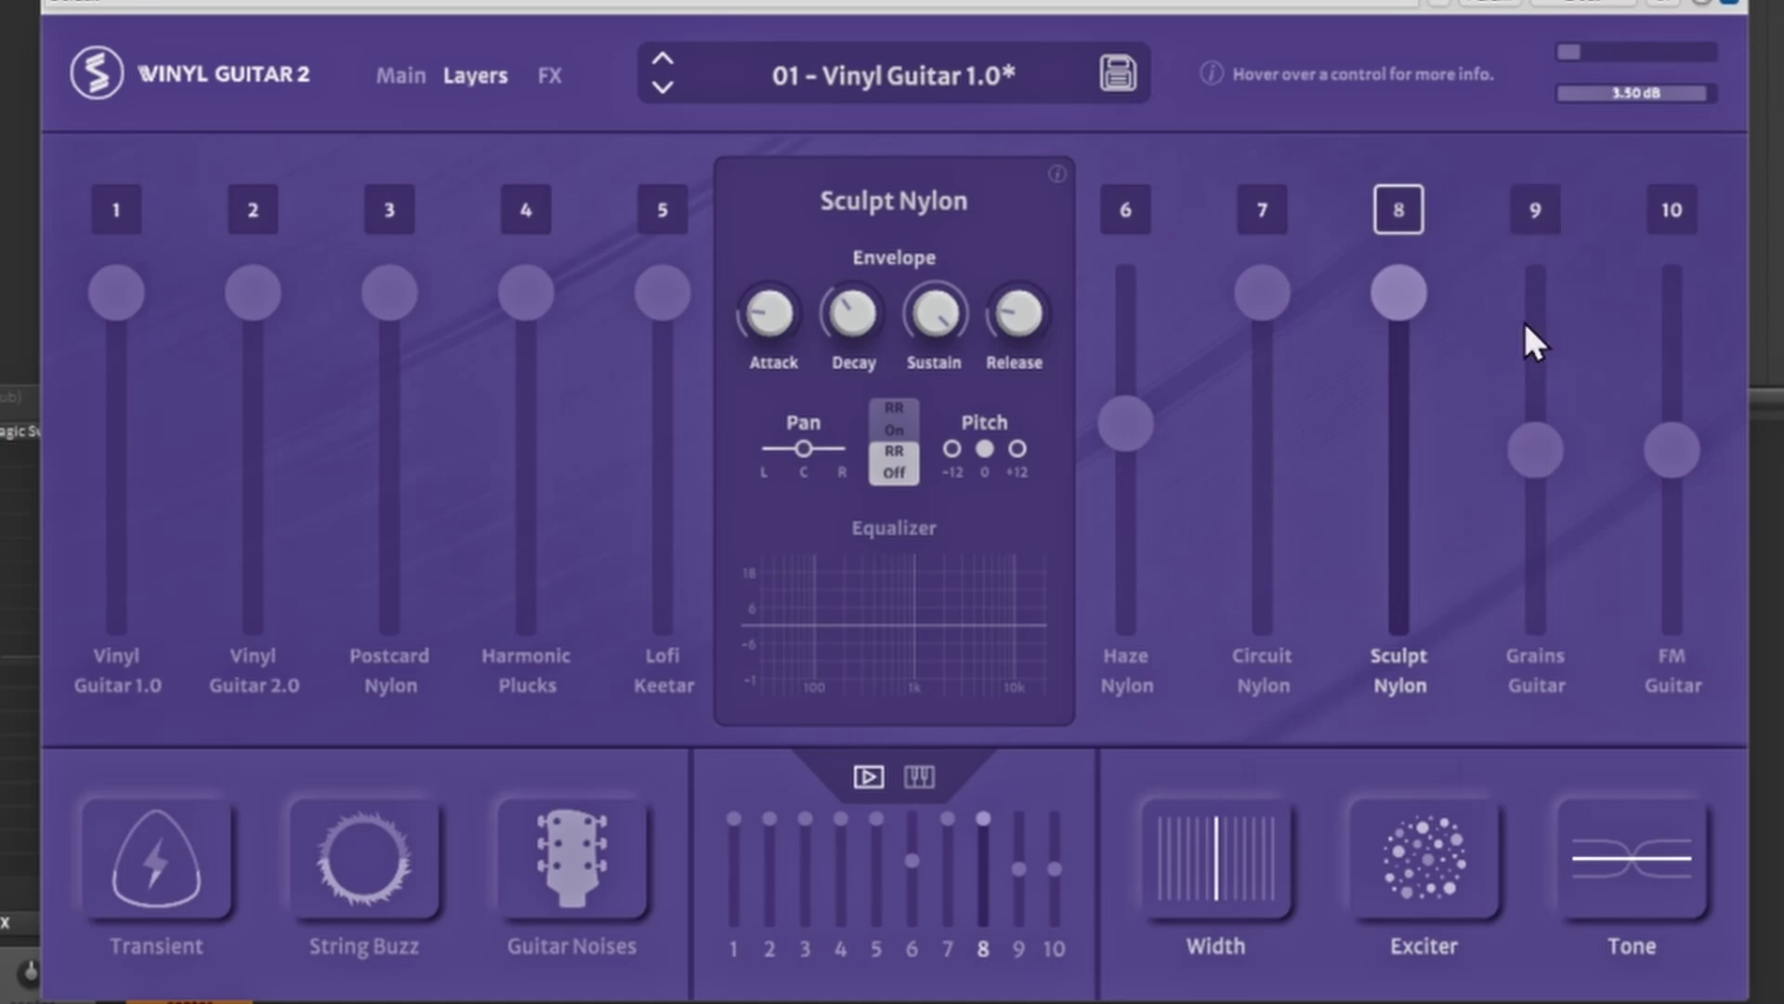
Audition the Grains Guitar layer and the FM Guitar layer one at a time, each at maximum volume.
{"action": "left_click", "coordinate": [1533, 656]}
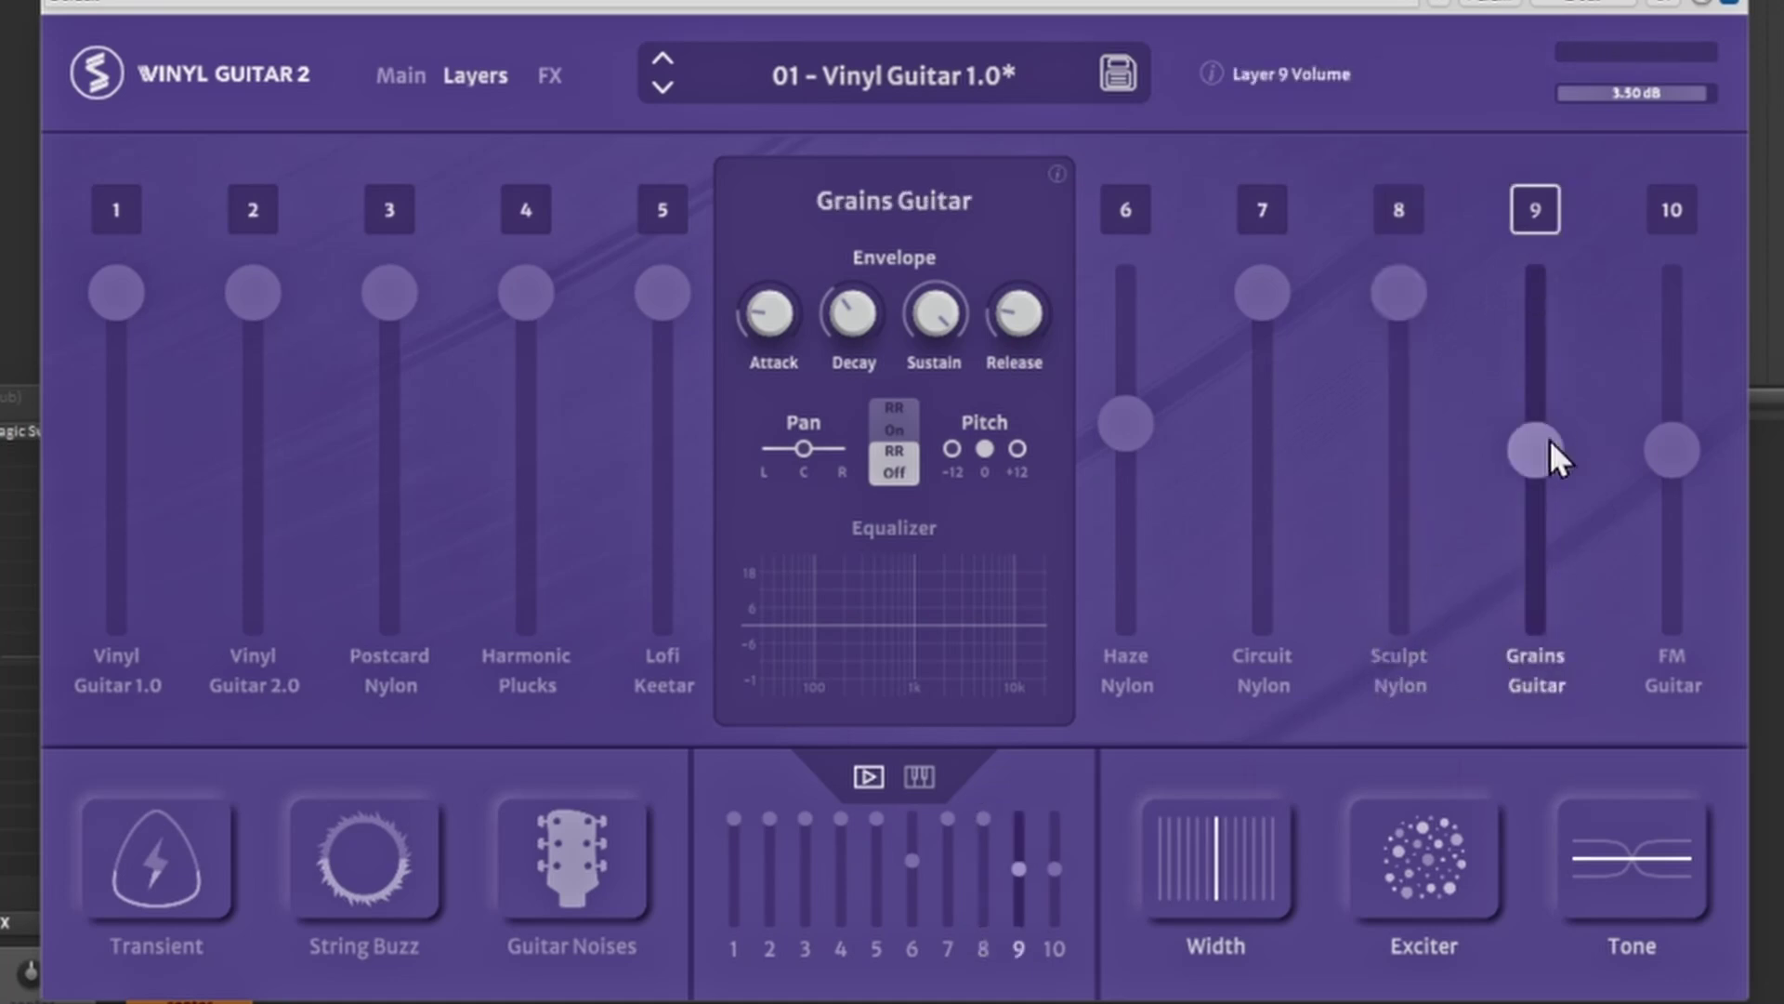
{"action": "left_click_drag", "start_coordinate": [1537, 450], "coordinate": [1530, 260]}
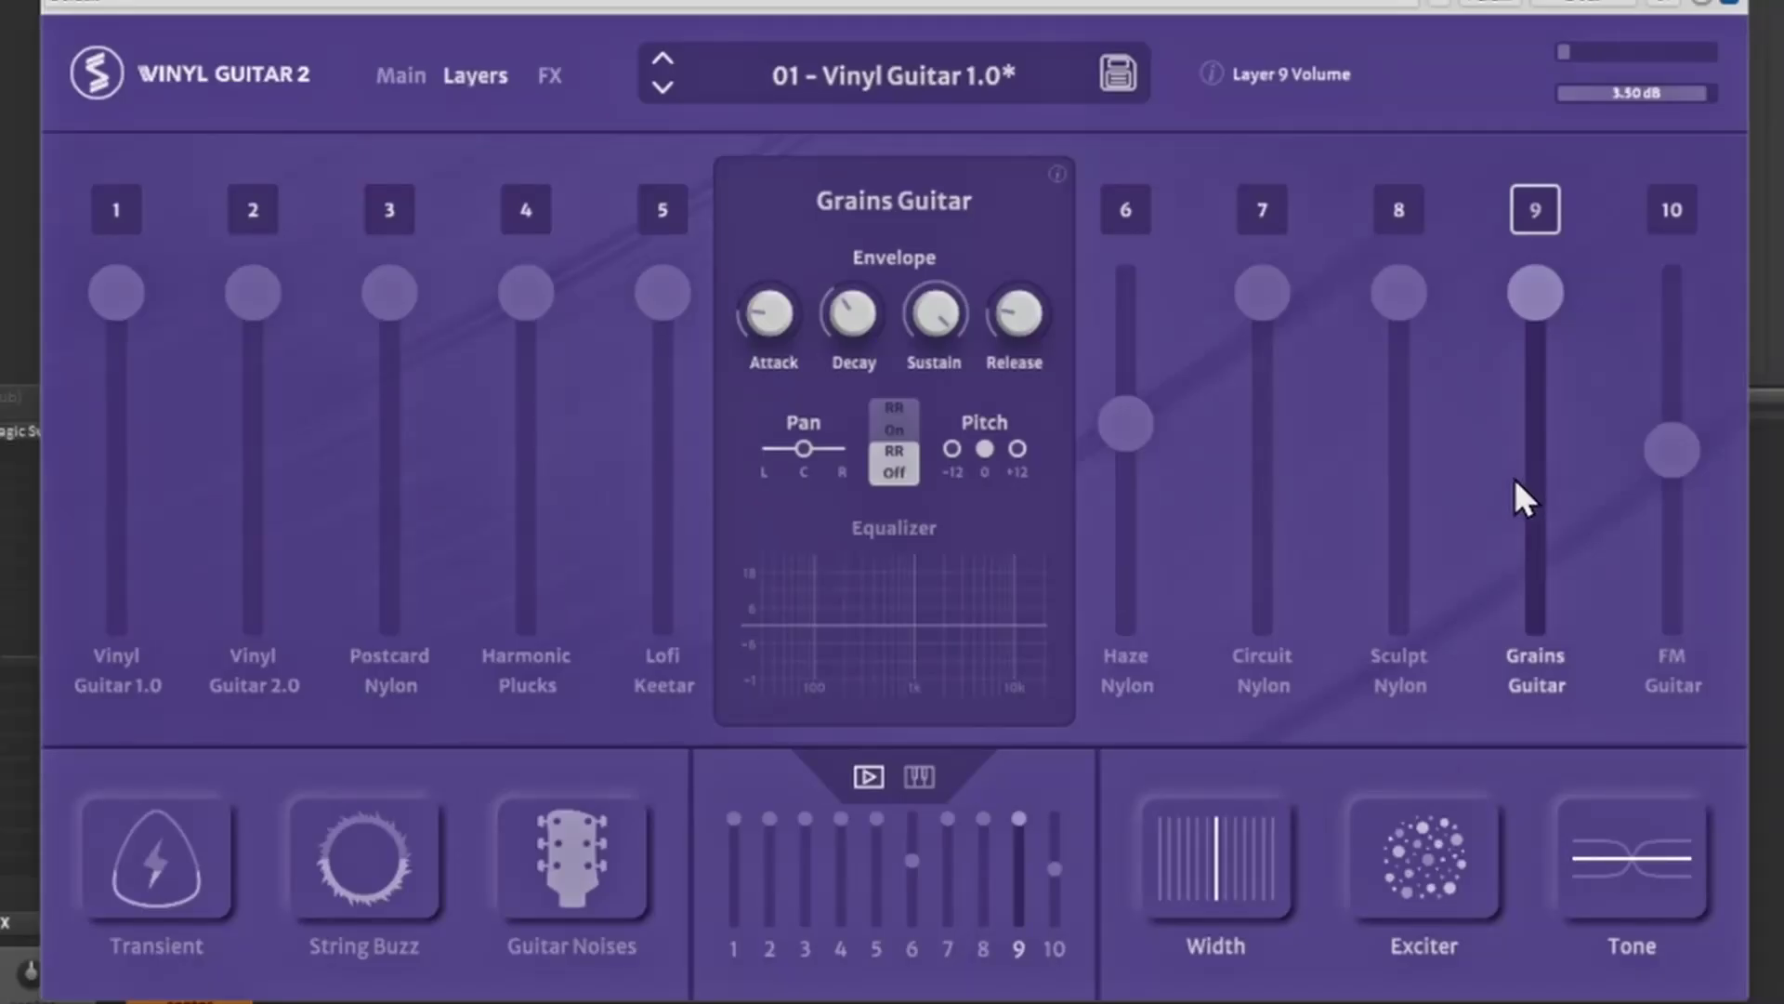
{"action": "left_click", "coordinate": [1543, 660]}
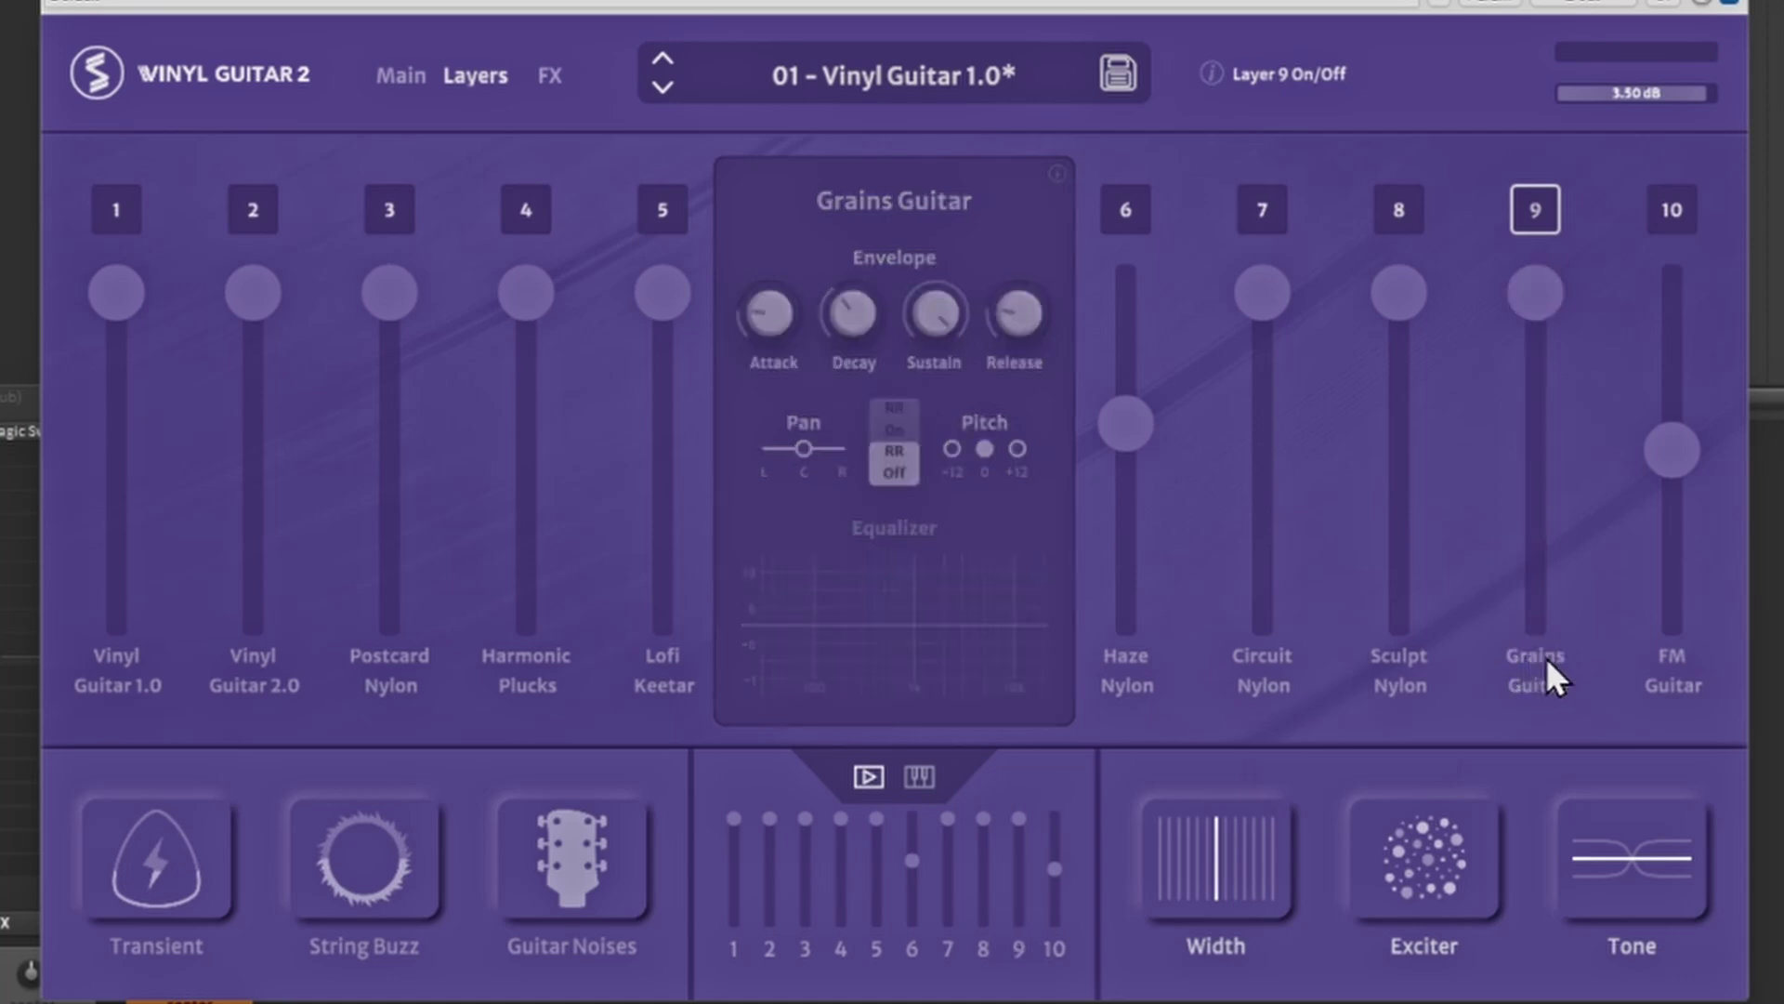
{"action": "left_click", "coordinate": [1680, 661]}
{"action": "mouse_move", "coordinate": [1678, 450]}
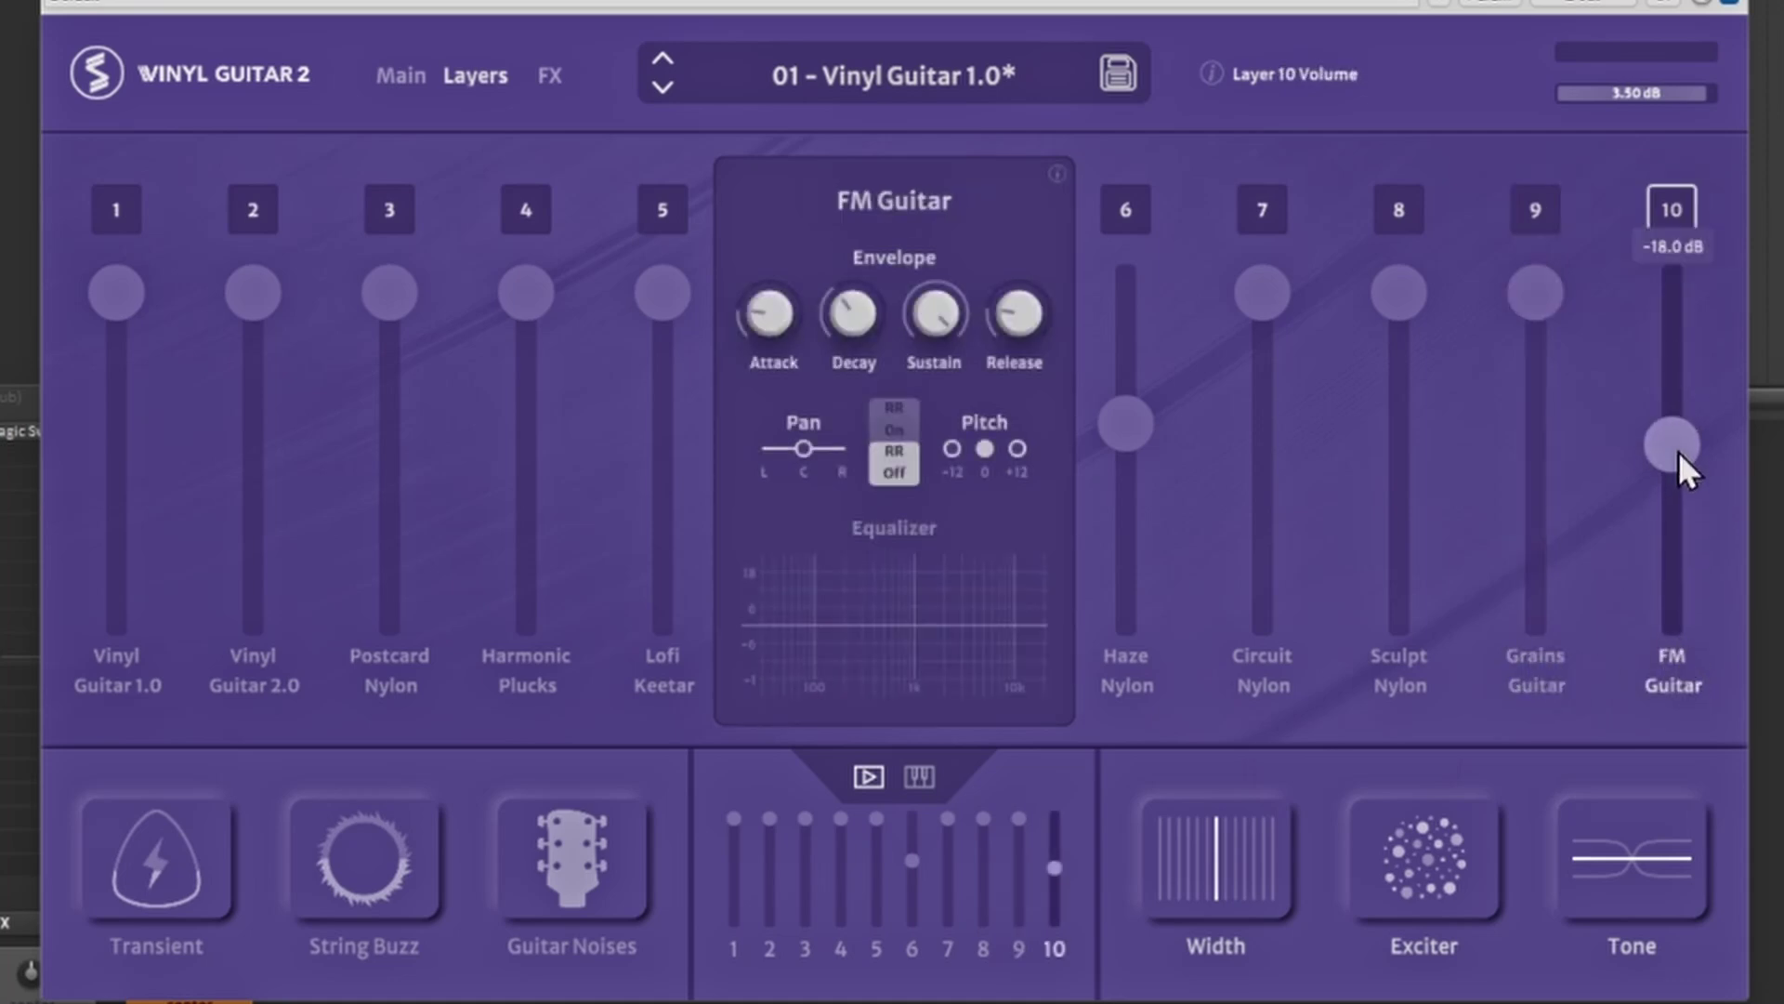
{"action": "left_click_drag", "start_coordinate": [1679, 450], "coordinate": [1655, 303]}
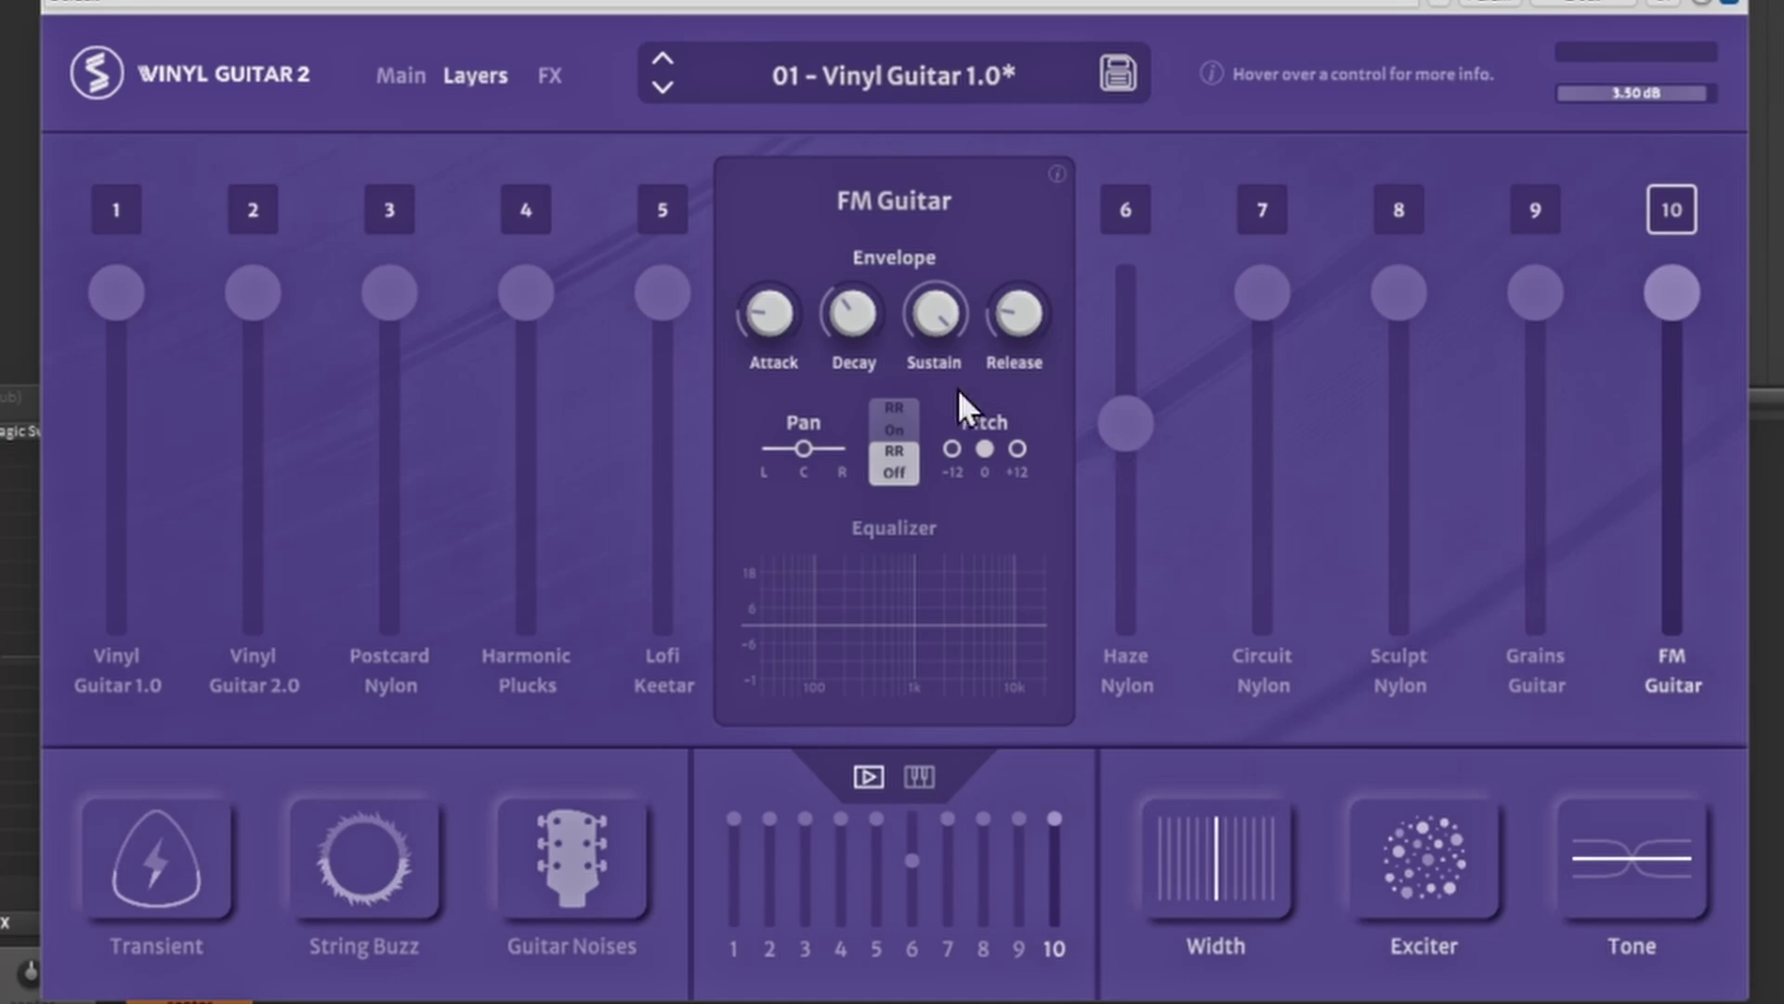
Lower both the frequency and the gain of band 1 in the effects EQ.
{"action": "left_click", "coordinate": [549, 76]}
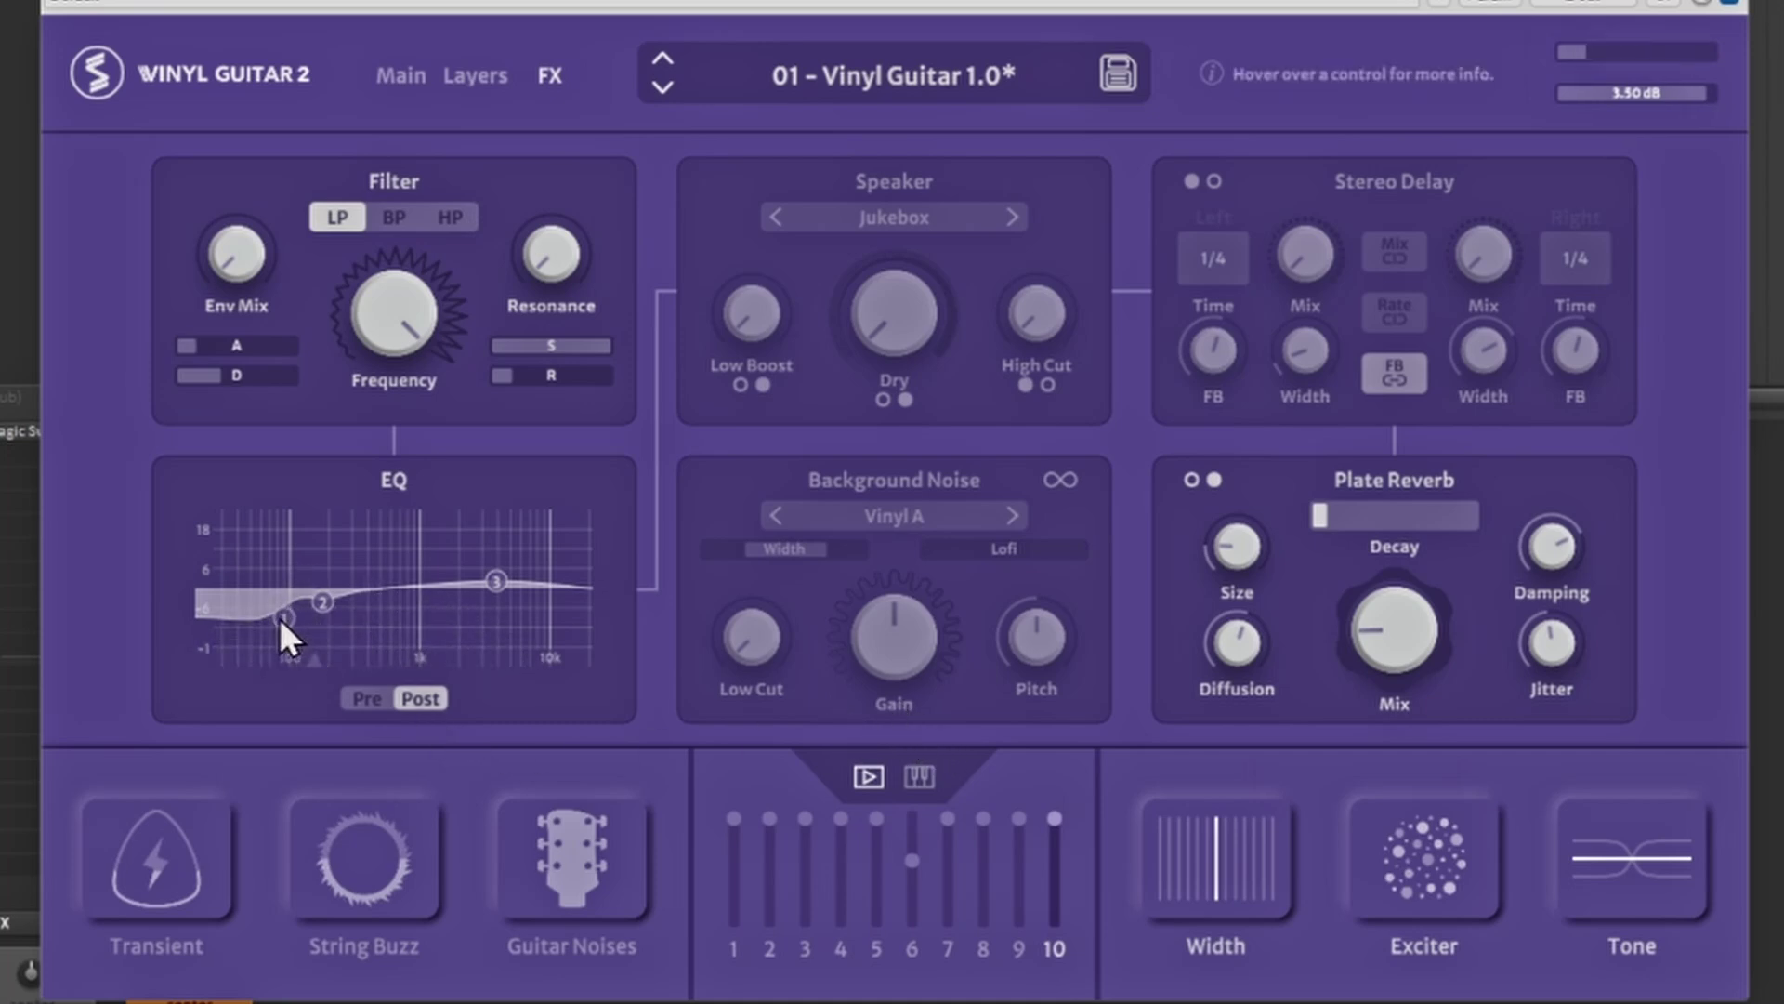
{"action": "mouse_move", "coordinate": [282, 618]}
{"action": "left_mouse_down"}
{"action": "mouse_move", "coordinate": [304, 680]}
{"action": "mouse_move", "coordinate": [409, 687]}
{"action": "mouse_move", "coordinate": [282, 667]}
{"action": "mouse_move", "coordinate": [265, 642]}
{"action": "left_mouse_up"}
{"action": "mouse_move", "coordinate": [376, 702]}
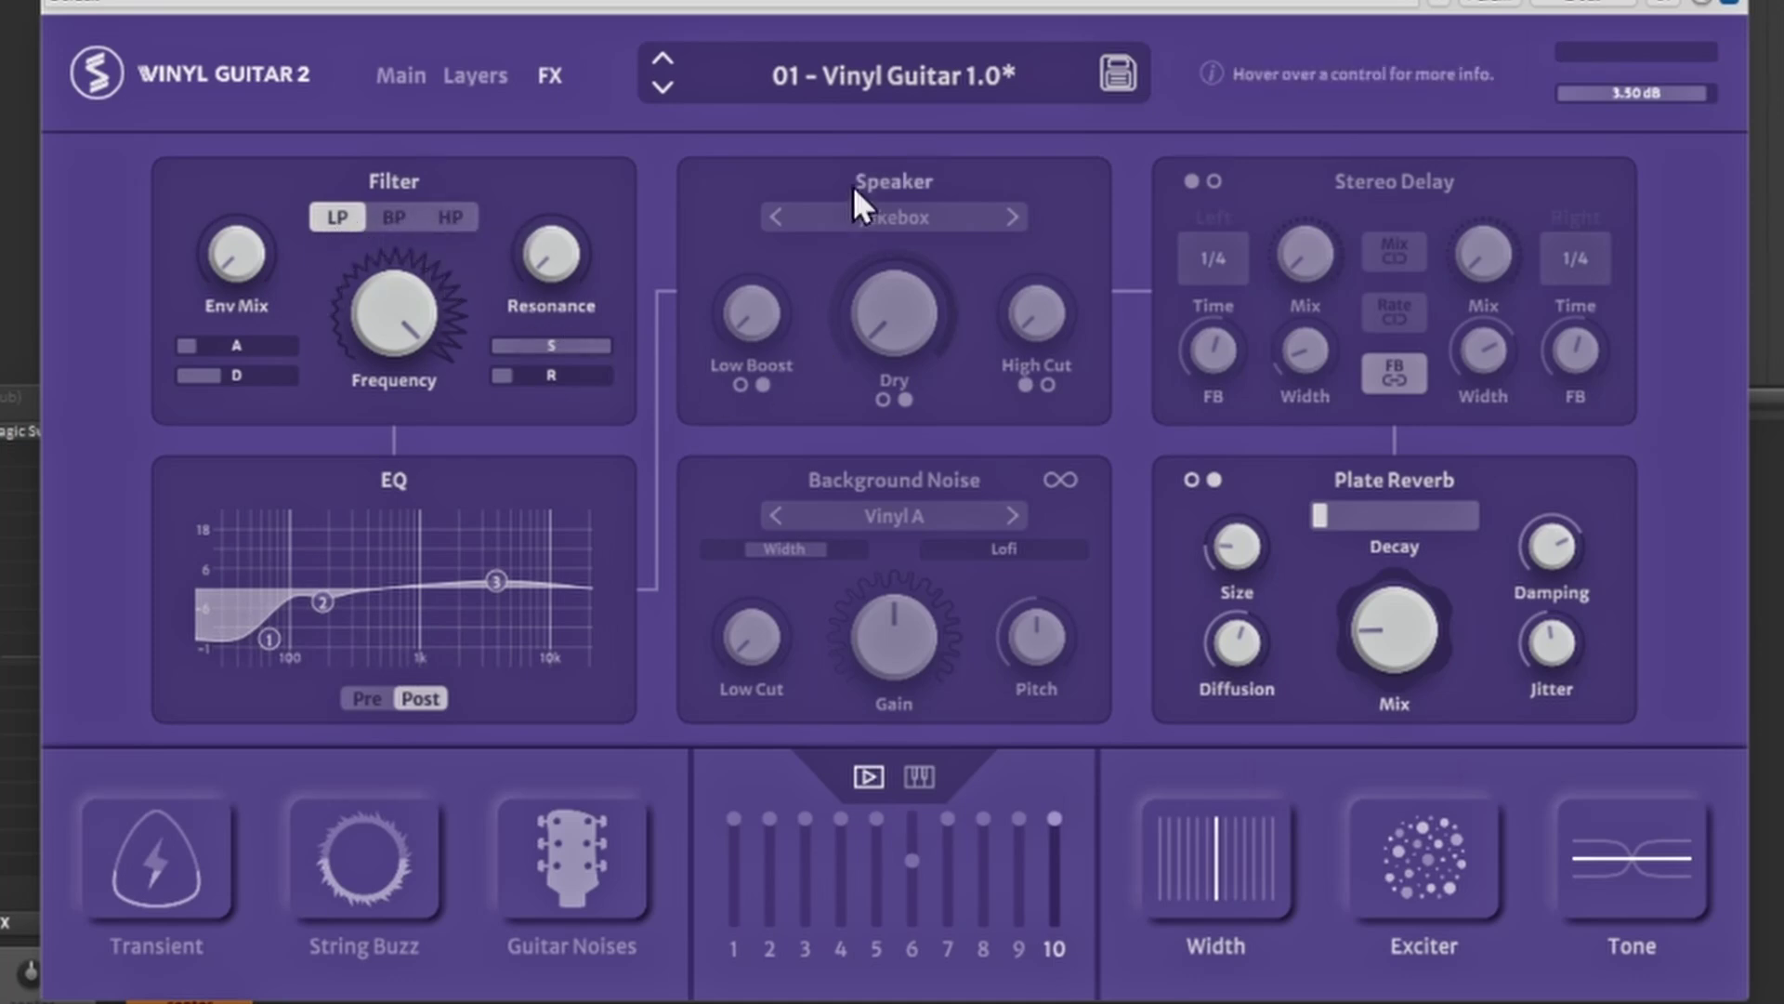
Turn on the Speaker effect with the Jukebox model kept, and turn on the Stereo Delay.
{"action": "left_click", "coordinate": [950, 171]}
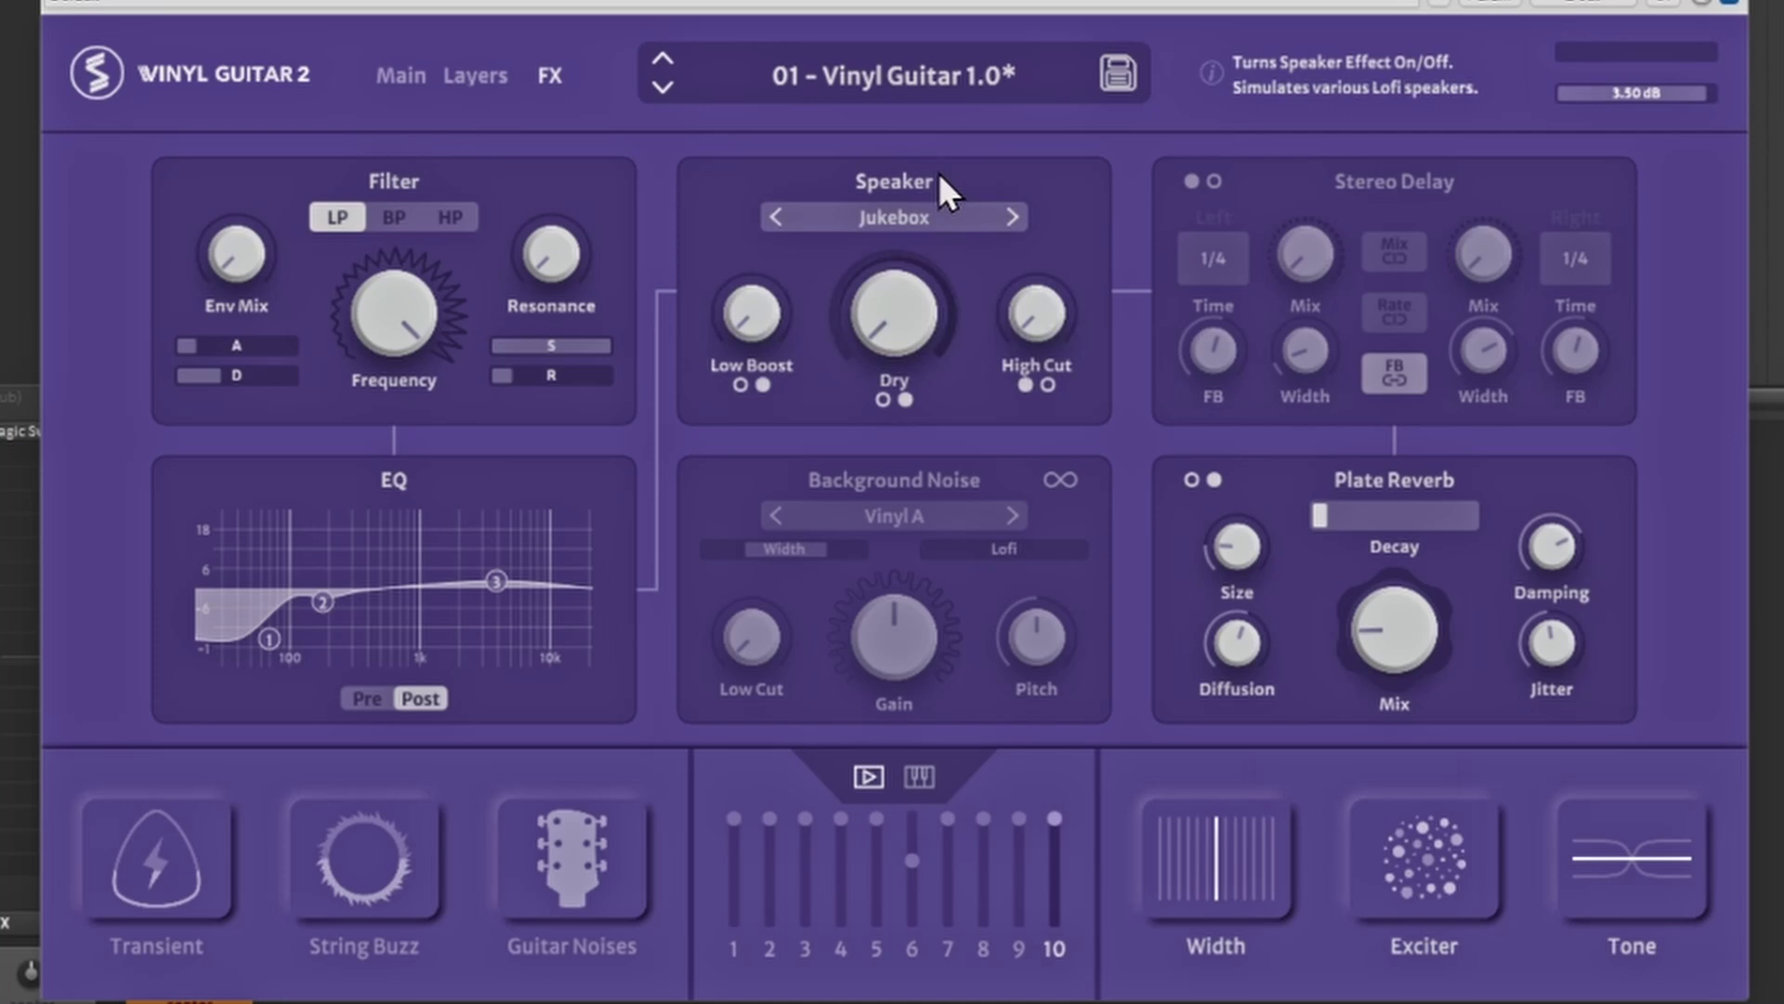
{"action": "left_click", "coordinate": [912, 220]}
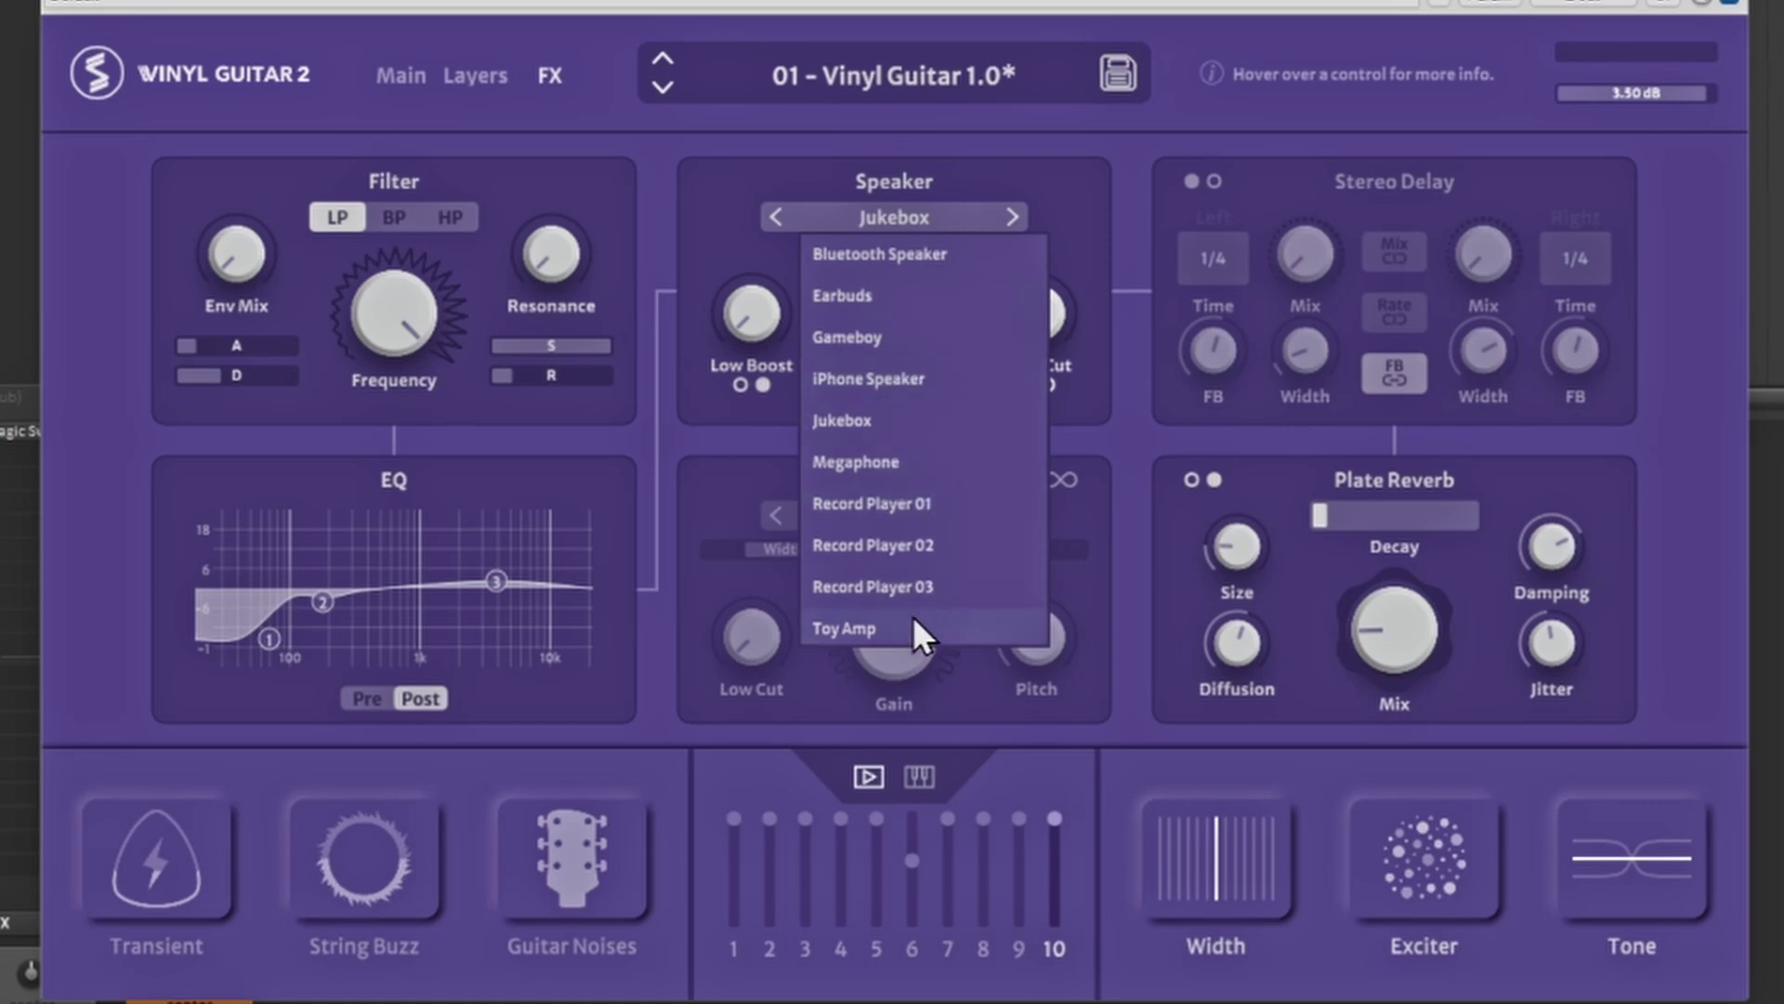
{"action": "left_click", "coordinate": [1081, 210]}
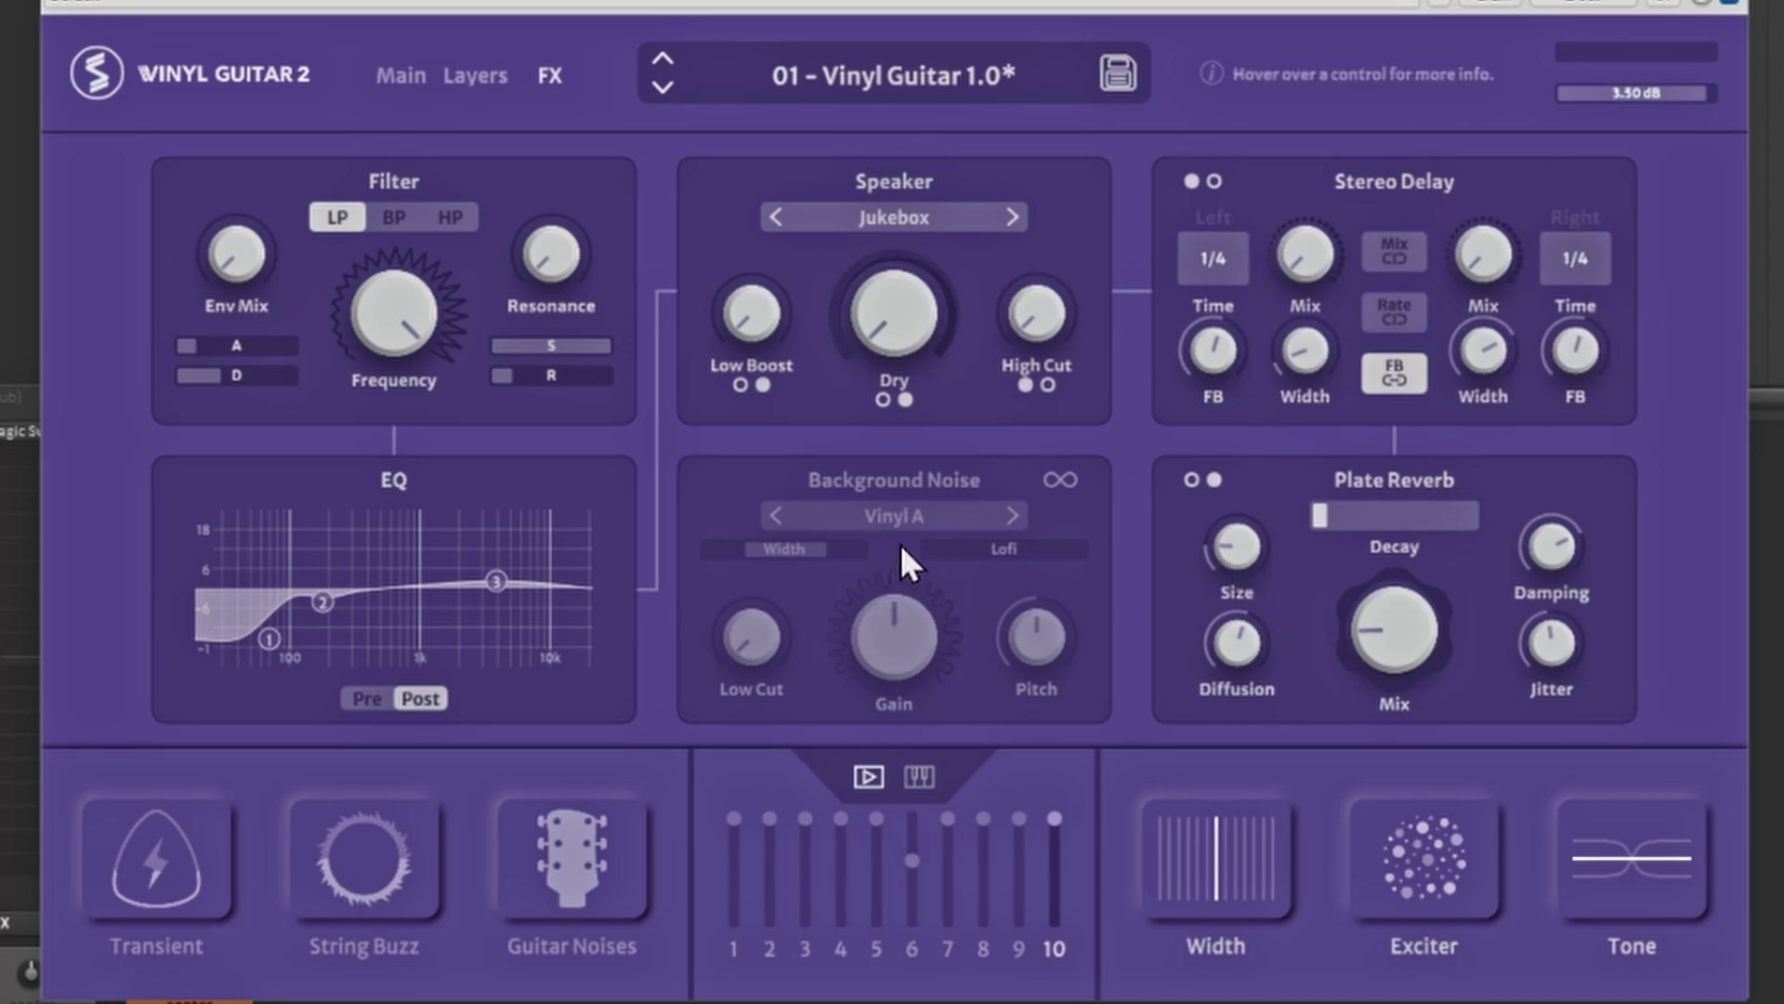
Audition the Beach Waves background noise with its gain at about -18.8 dB and switch the effect off again.
{"action": "left_click", "coordinate": [906, 479]}
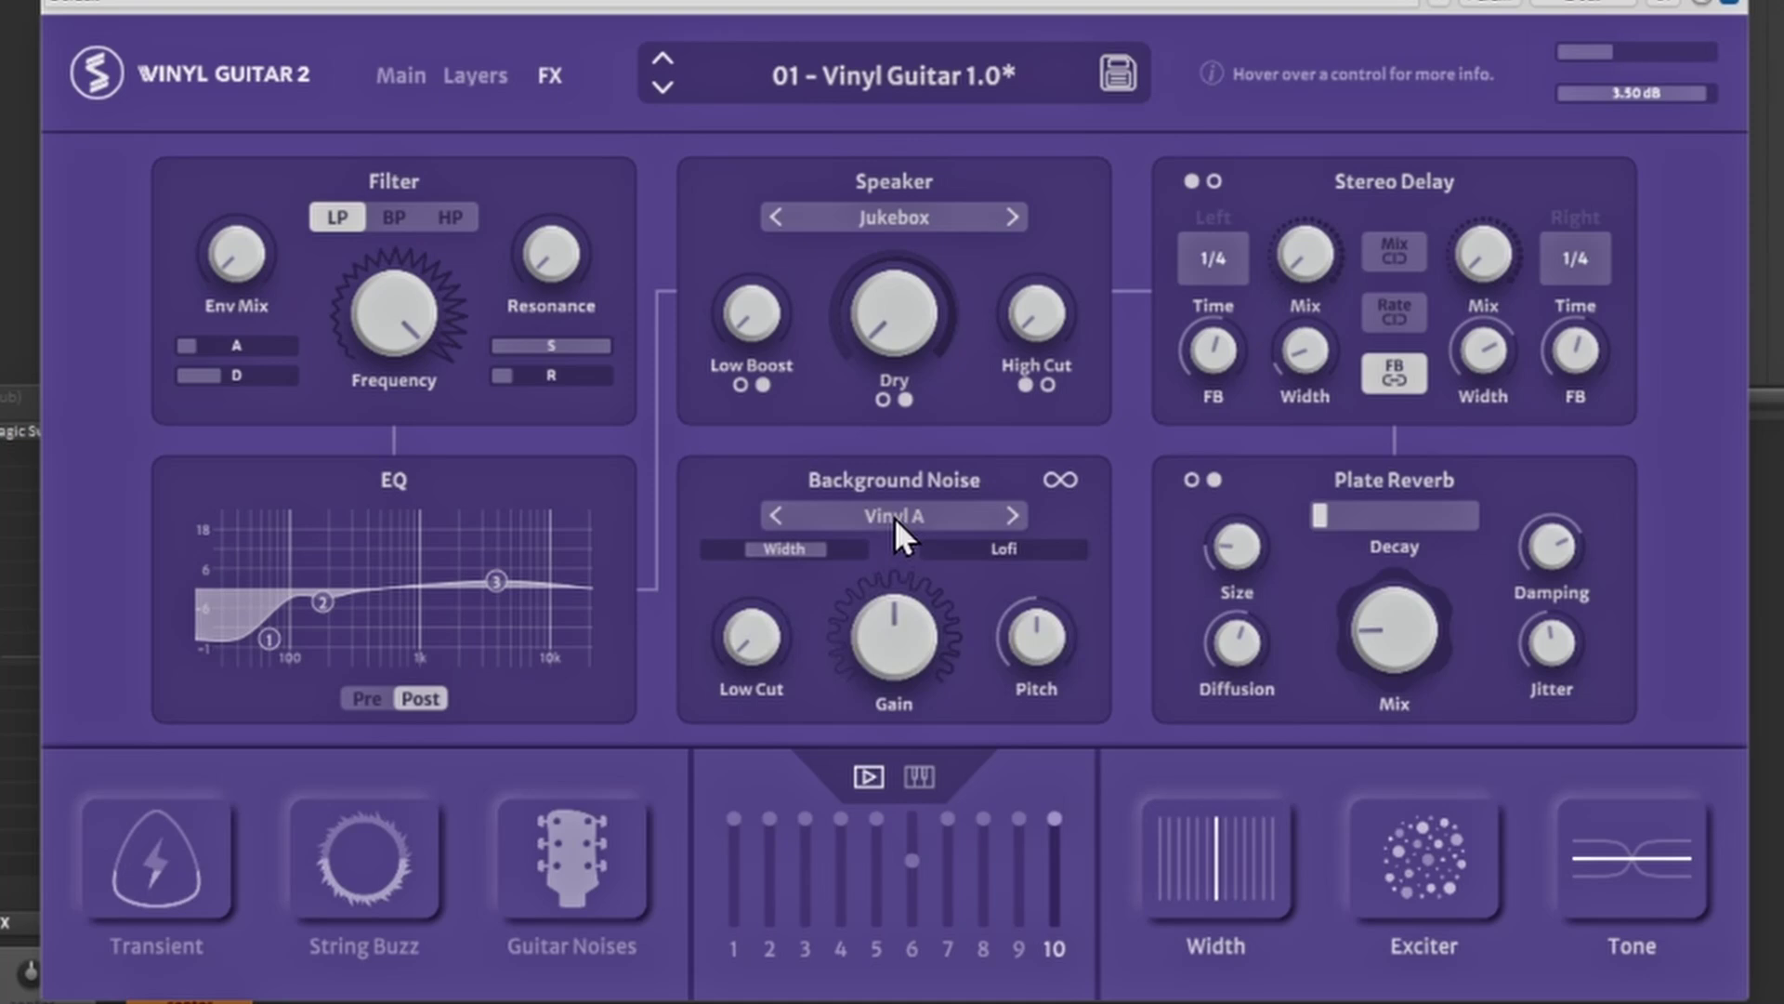
{"action": "left_click", "coordinate": [894, 517]}
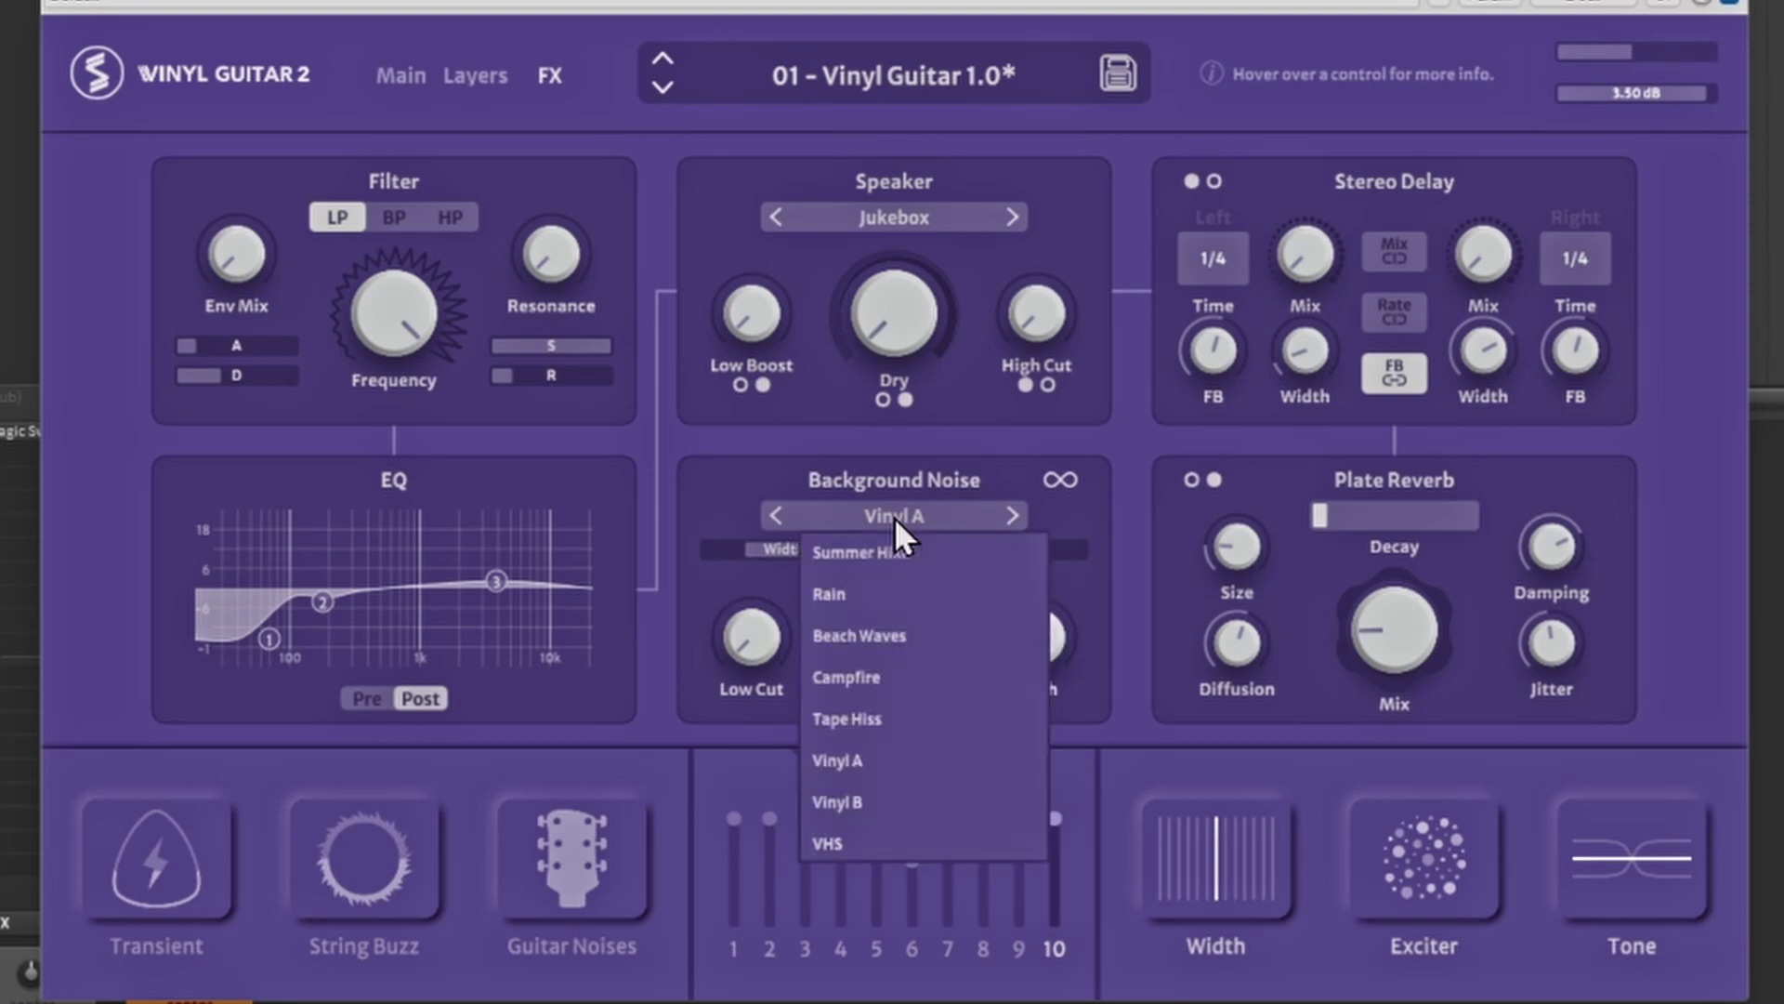
{"action": "left_click", "coordinate": [879, 639]}
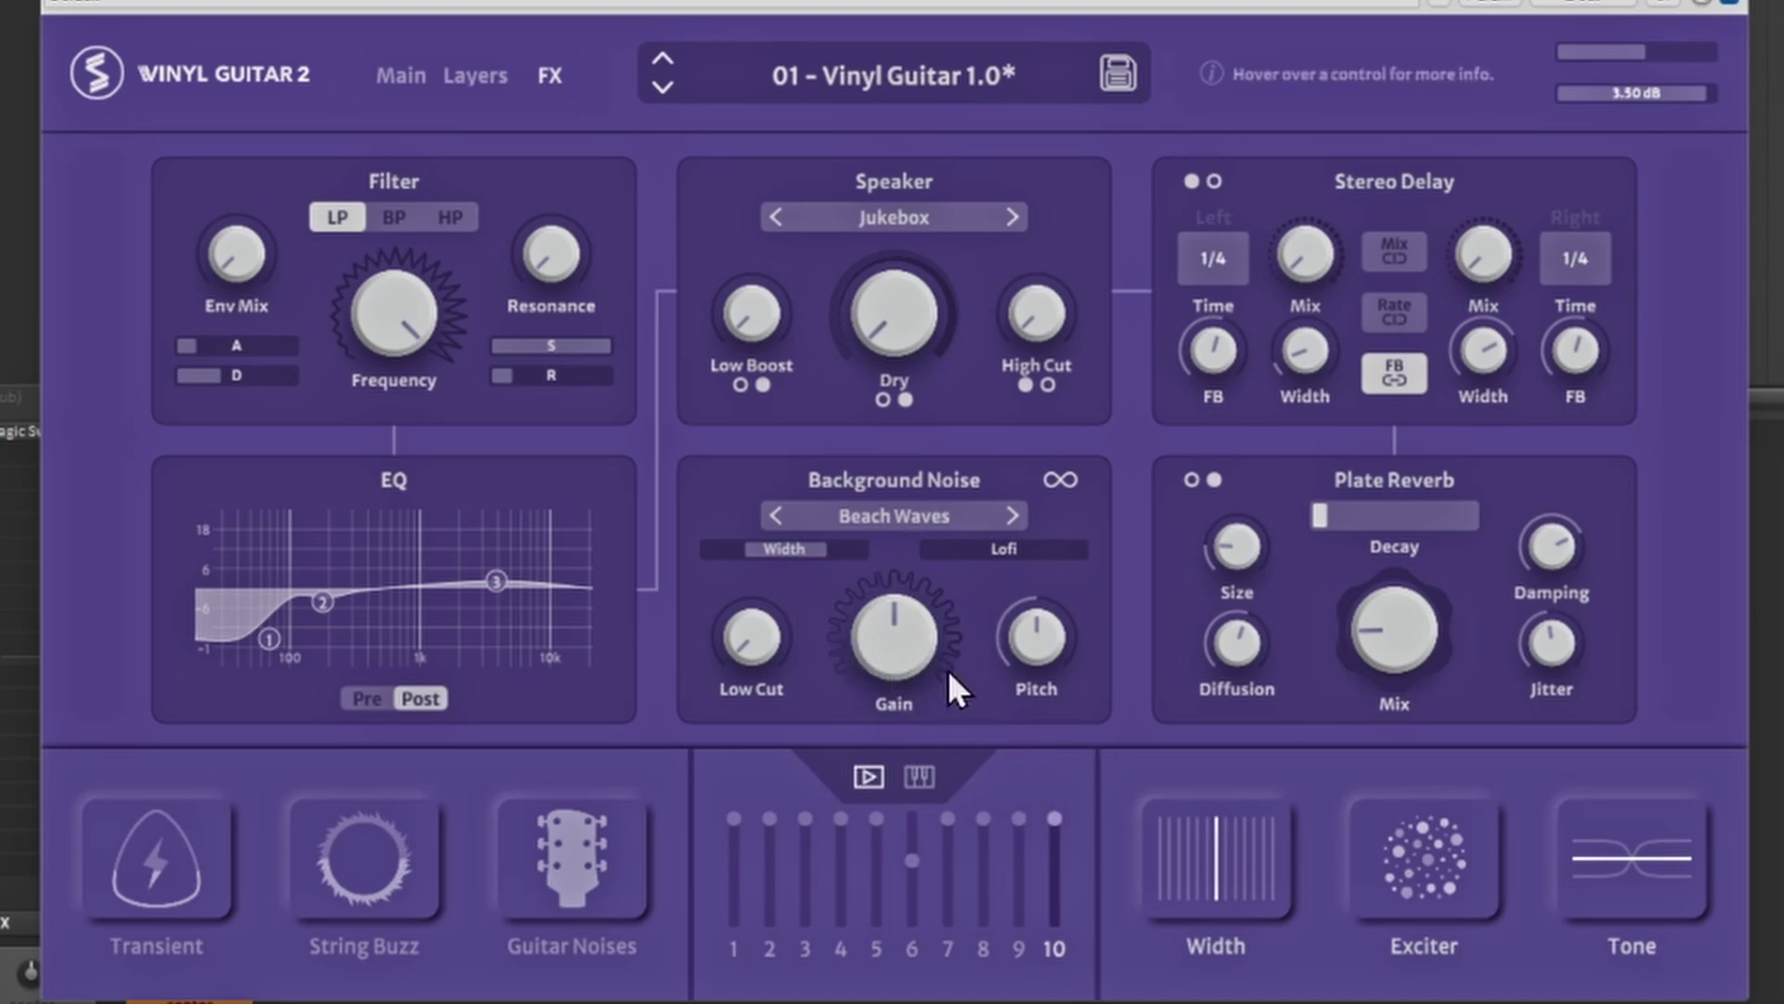
{"action": "left_click_drag", "start_coordinate": [901, 627], "coordinate": [887, 677]}
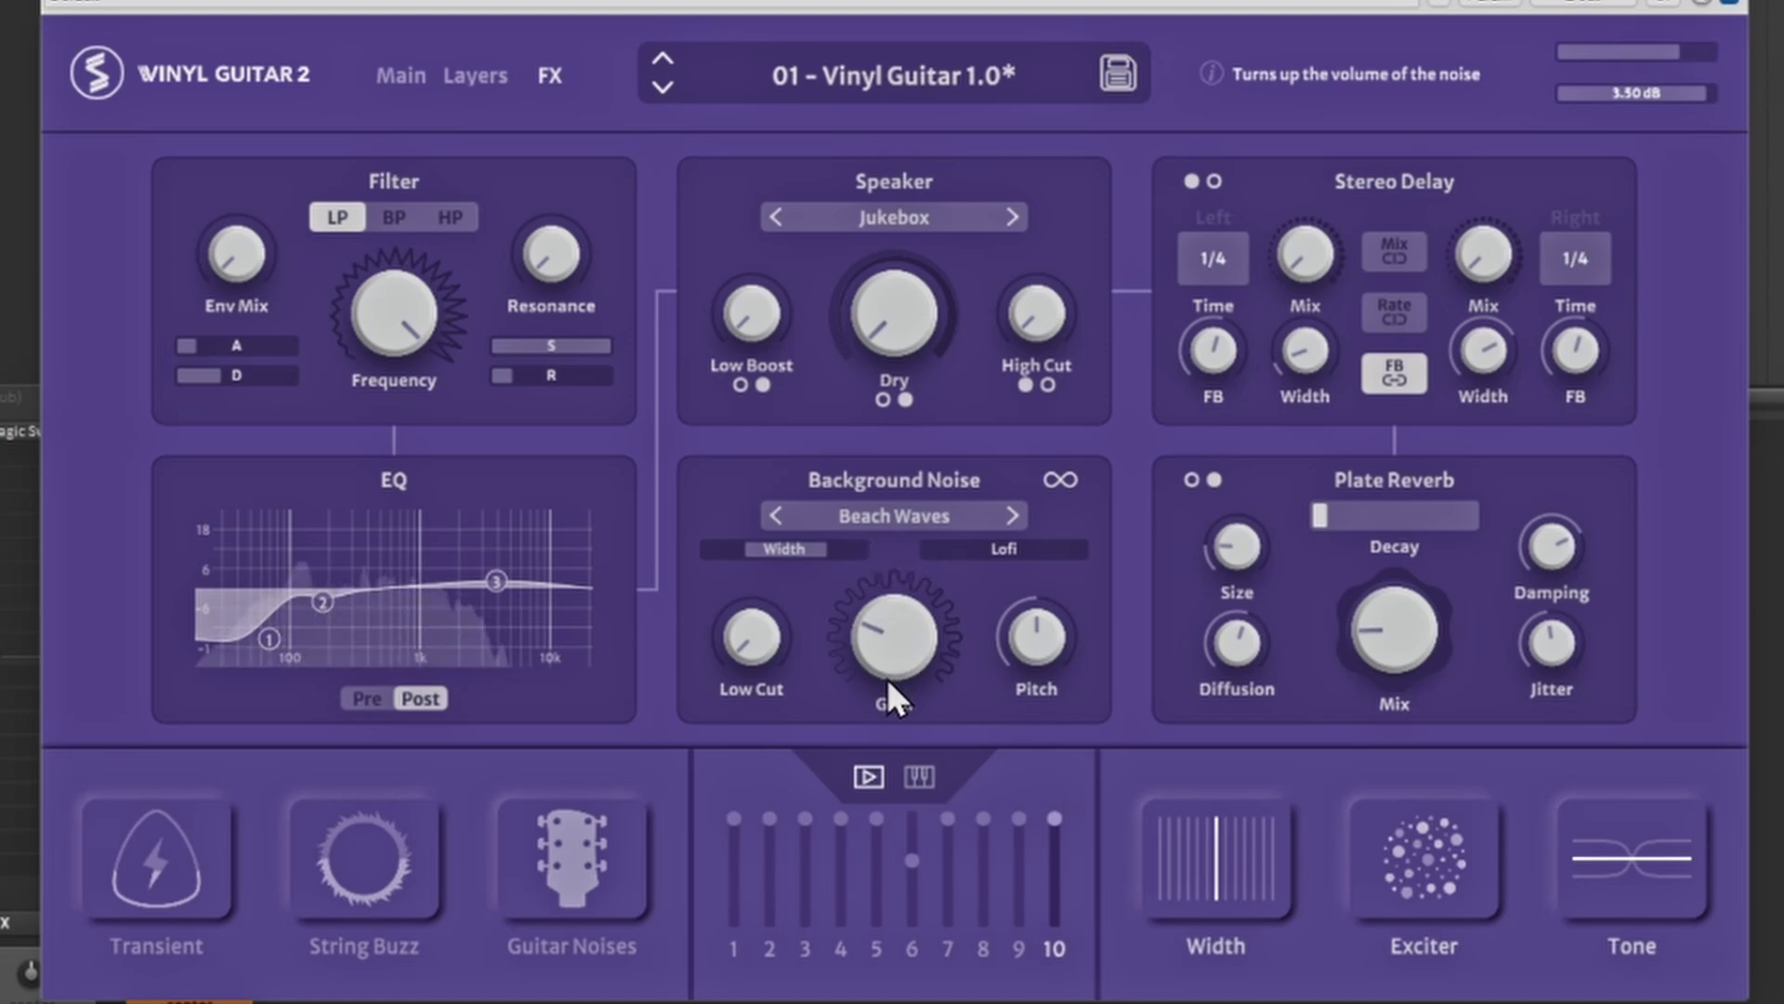
{"action": "left_click_drag", "start_coordinate": [902, 630], "coordinate": [906, 582]}
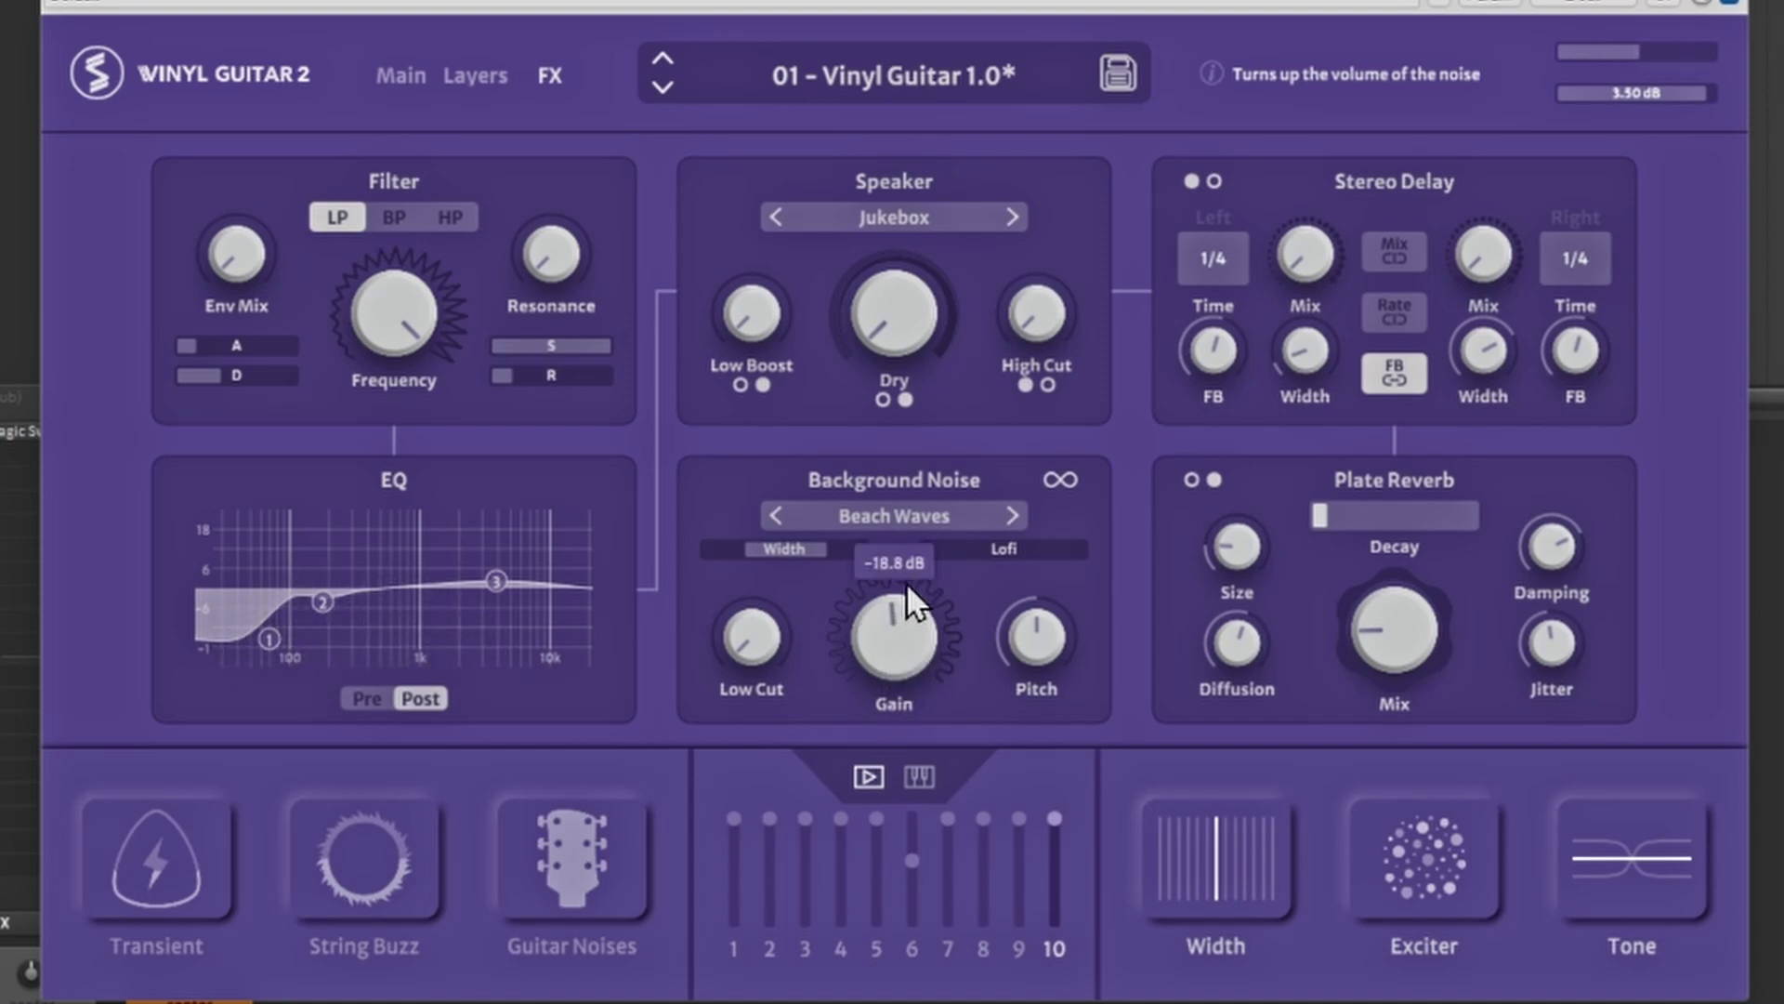
{"action": "left_click", "coordinate": [924, 470]}
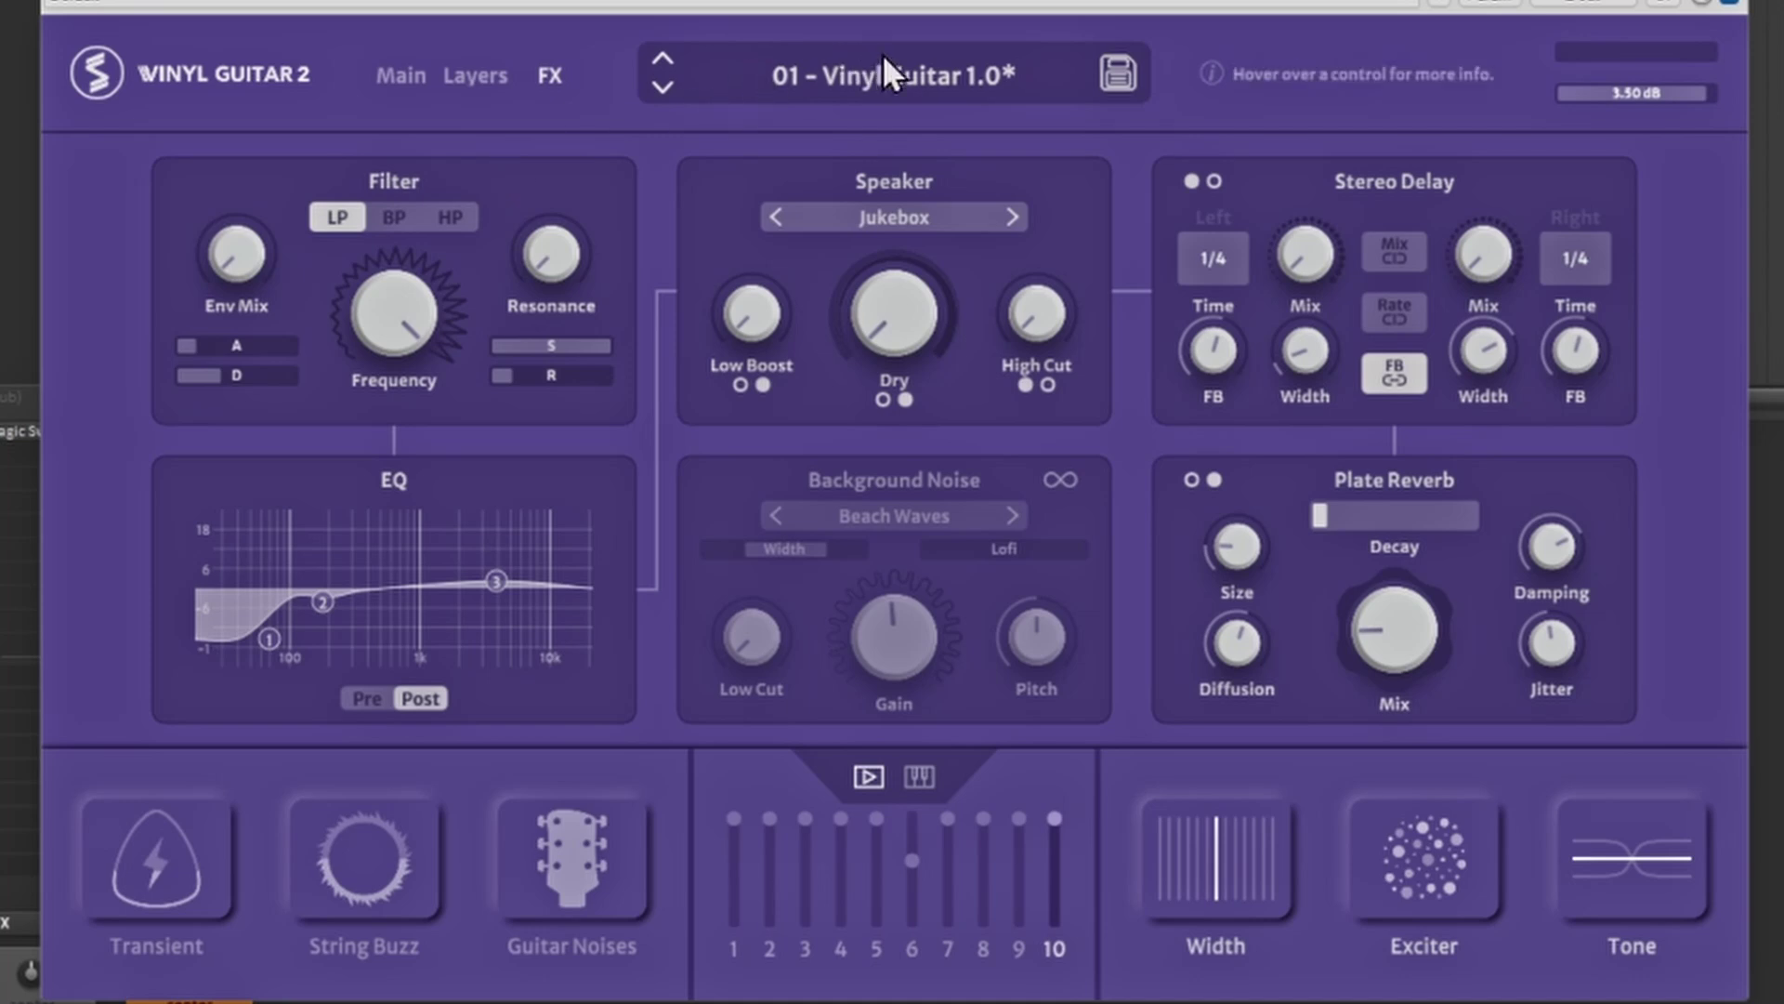
Browse the full preset list from the main page and load 02 - Vinyl Guitar 1.0 Buzzy.
{"action": "left_click", "coordinate": [399, 78]}
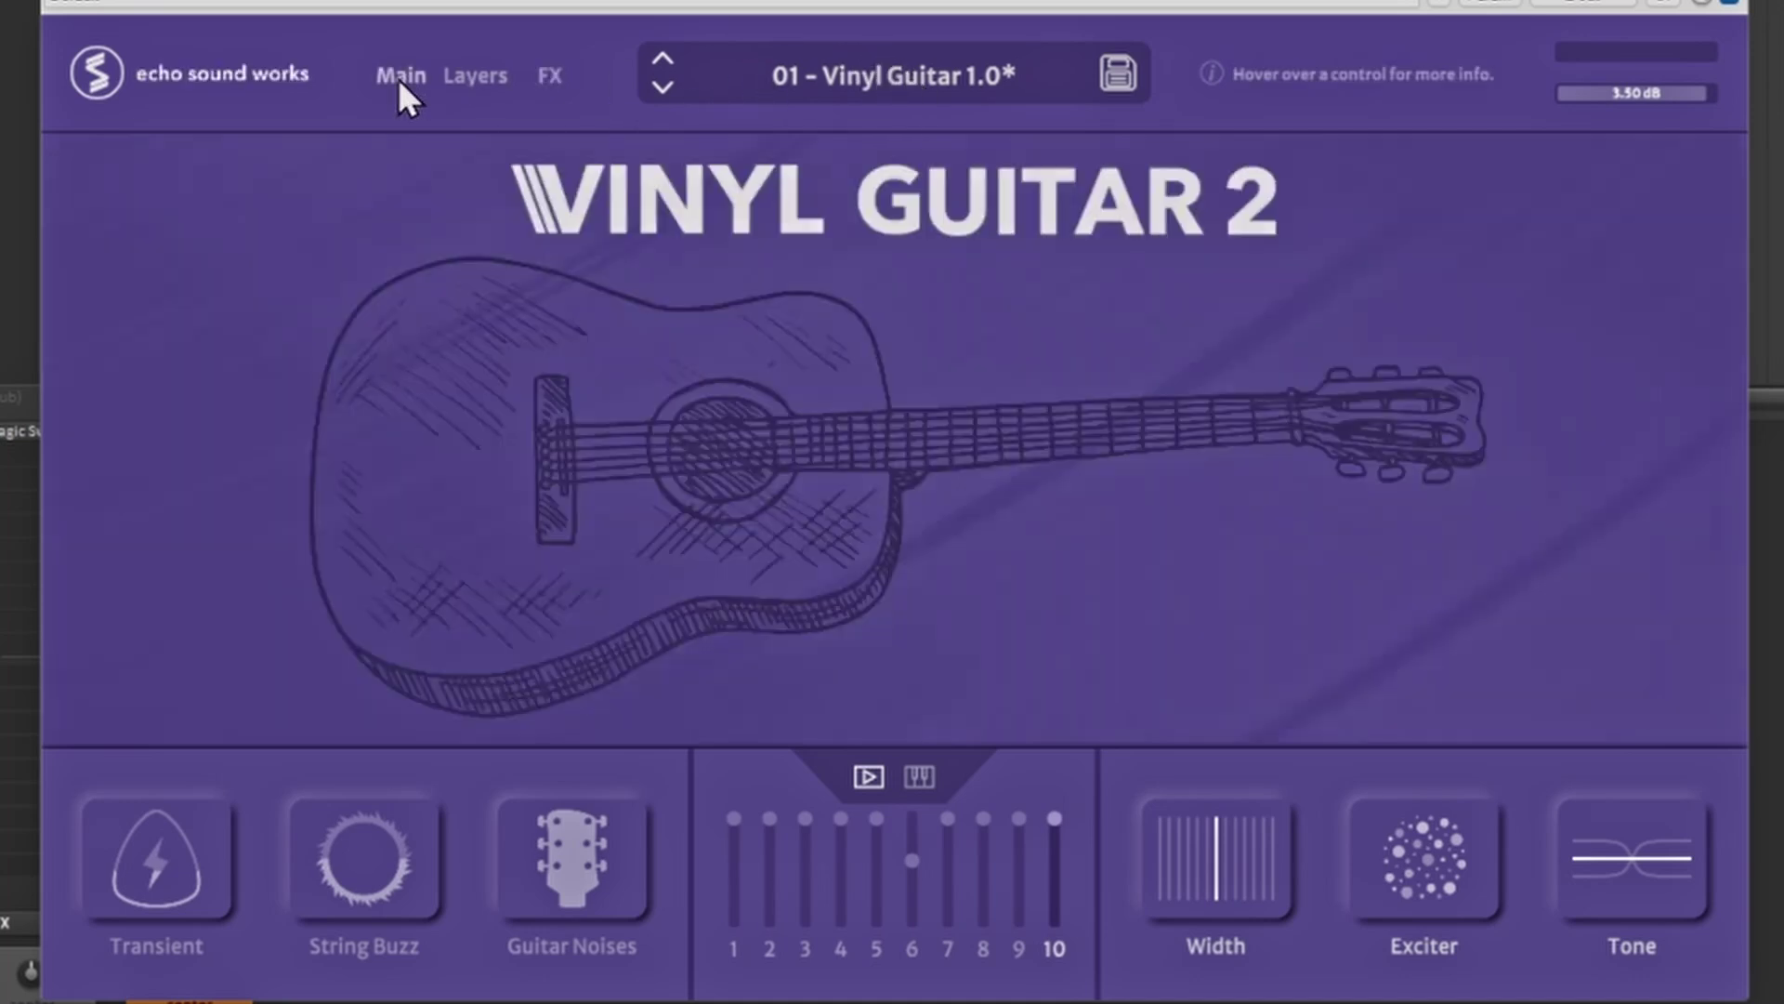
{"action": "left_click", "coordinate": [908, 74]}
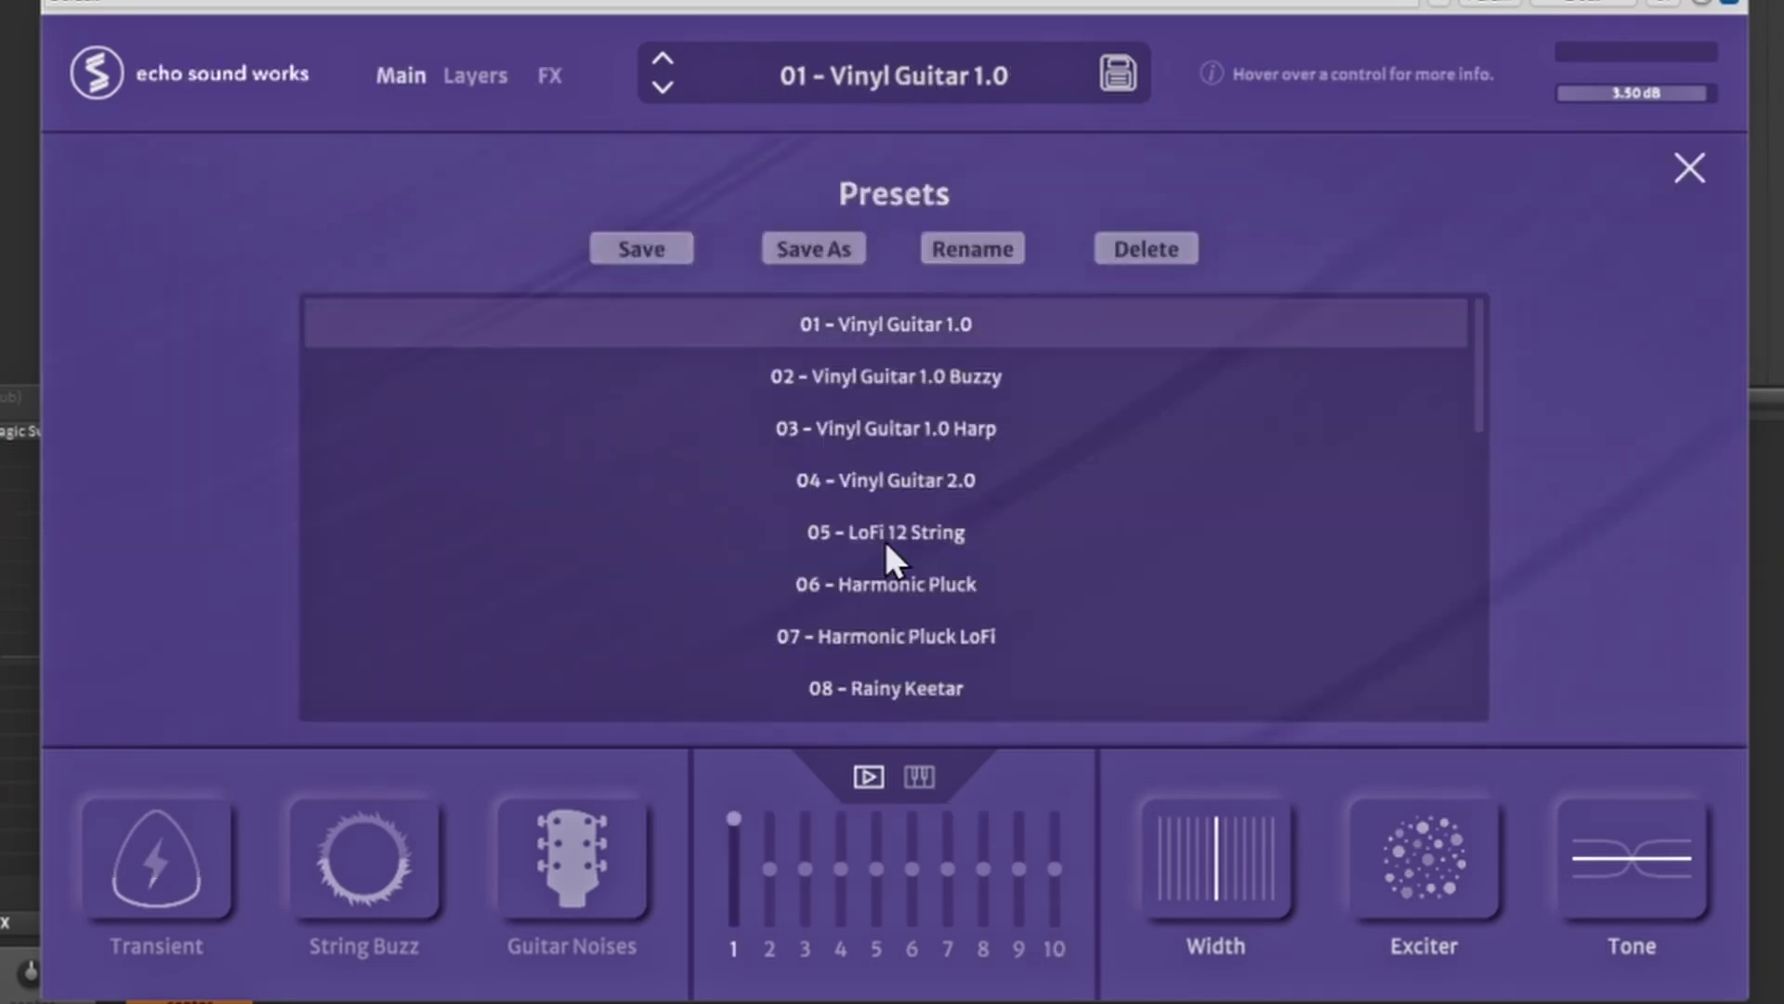
{"action": "scroll", "coordinate": [890, 464], "scroll_direction": "down", "scroll_amount": 8}
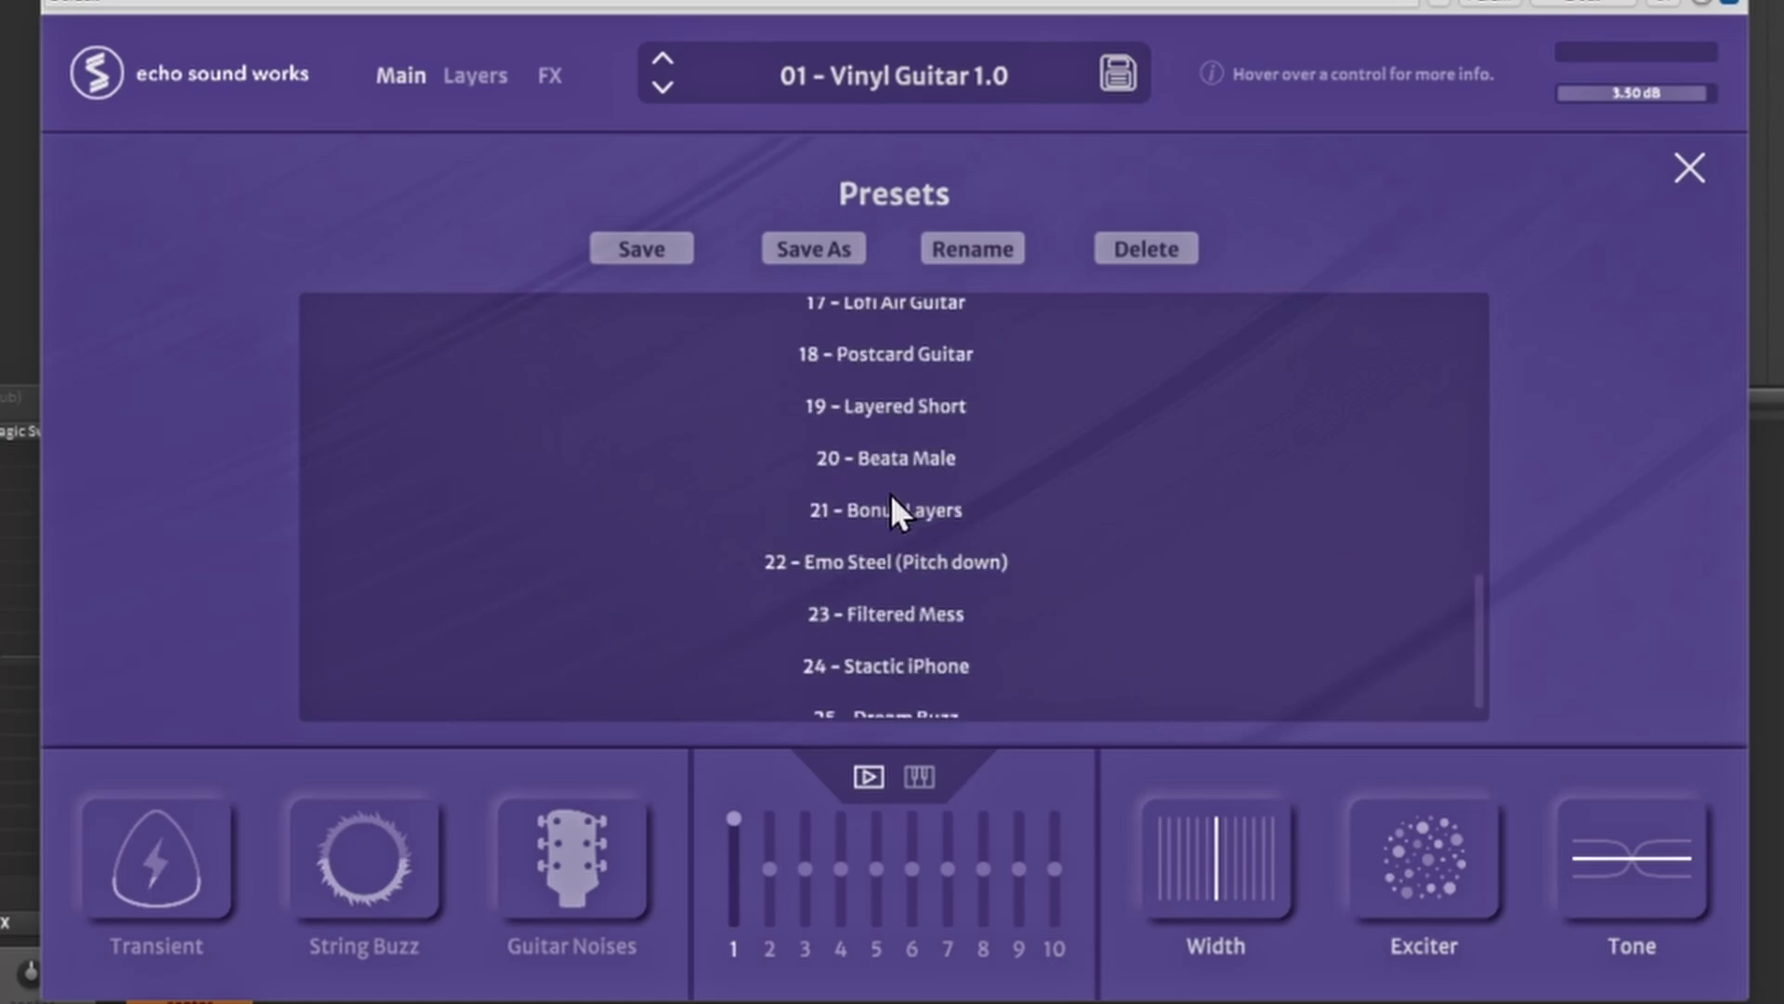
{"action": "scroll", "coordinate": [909, 641], "scroll_direction": "up", "scroll_amount": 8}
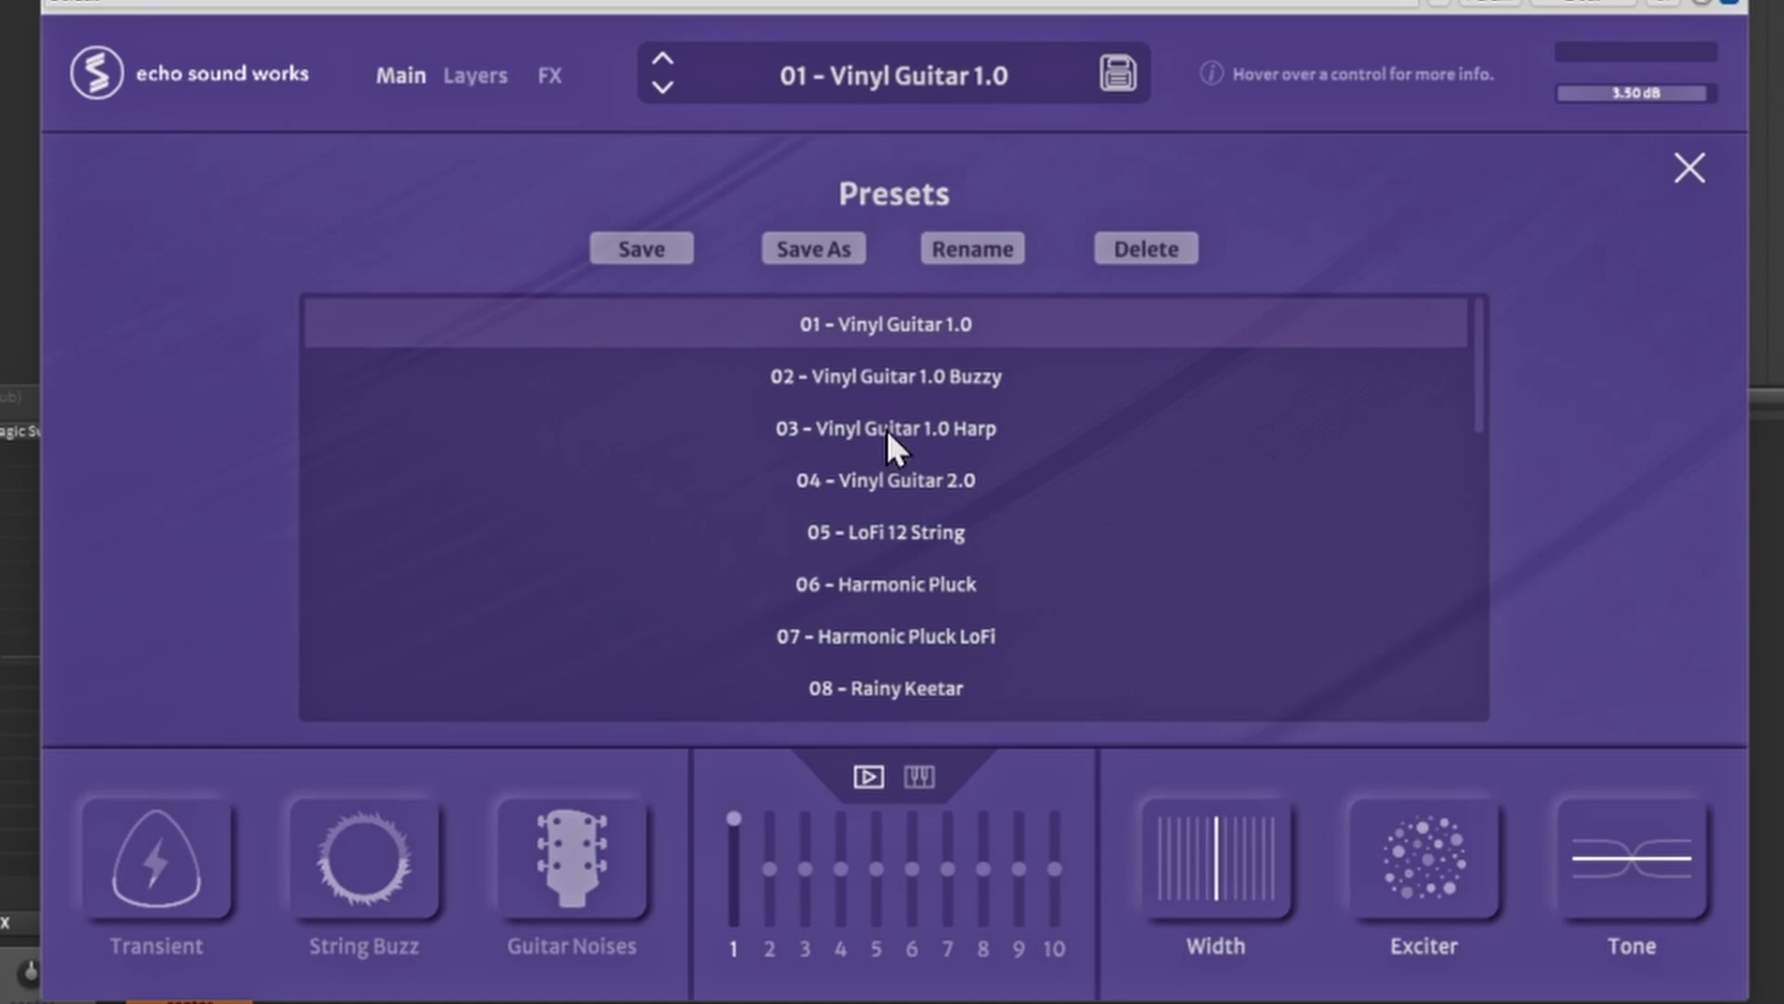
{"action": "left_click", "coordinate": [886, 429]}
{"action": "left_click", "coordinate": [883, 376]}
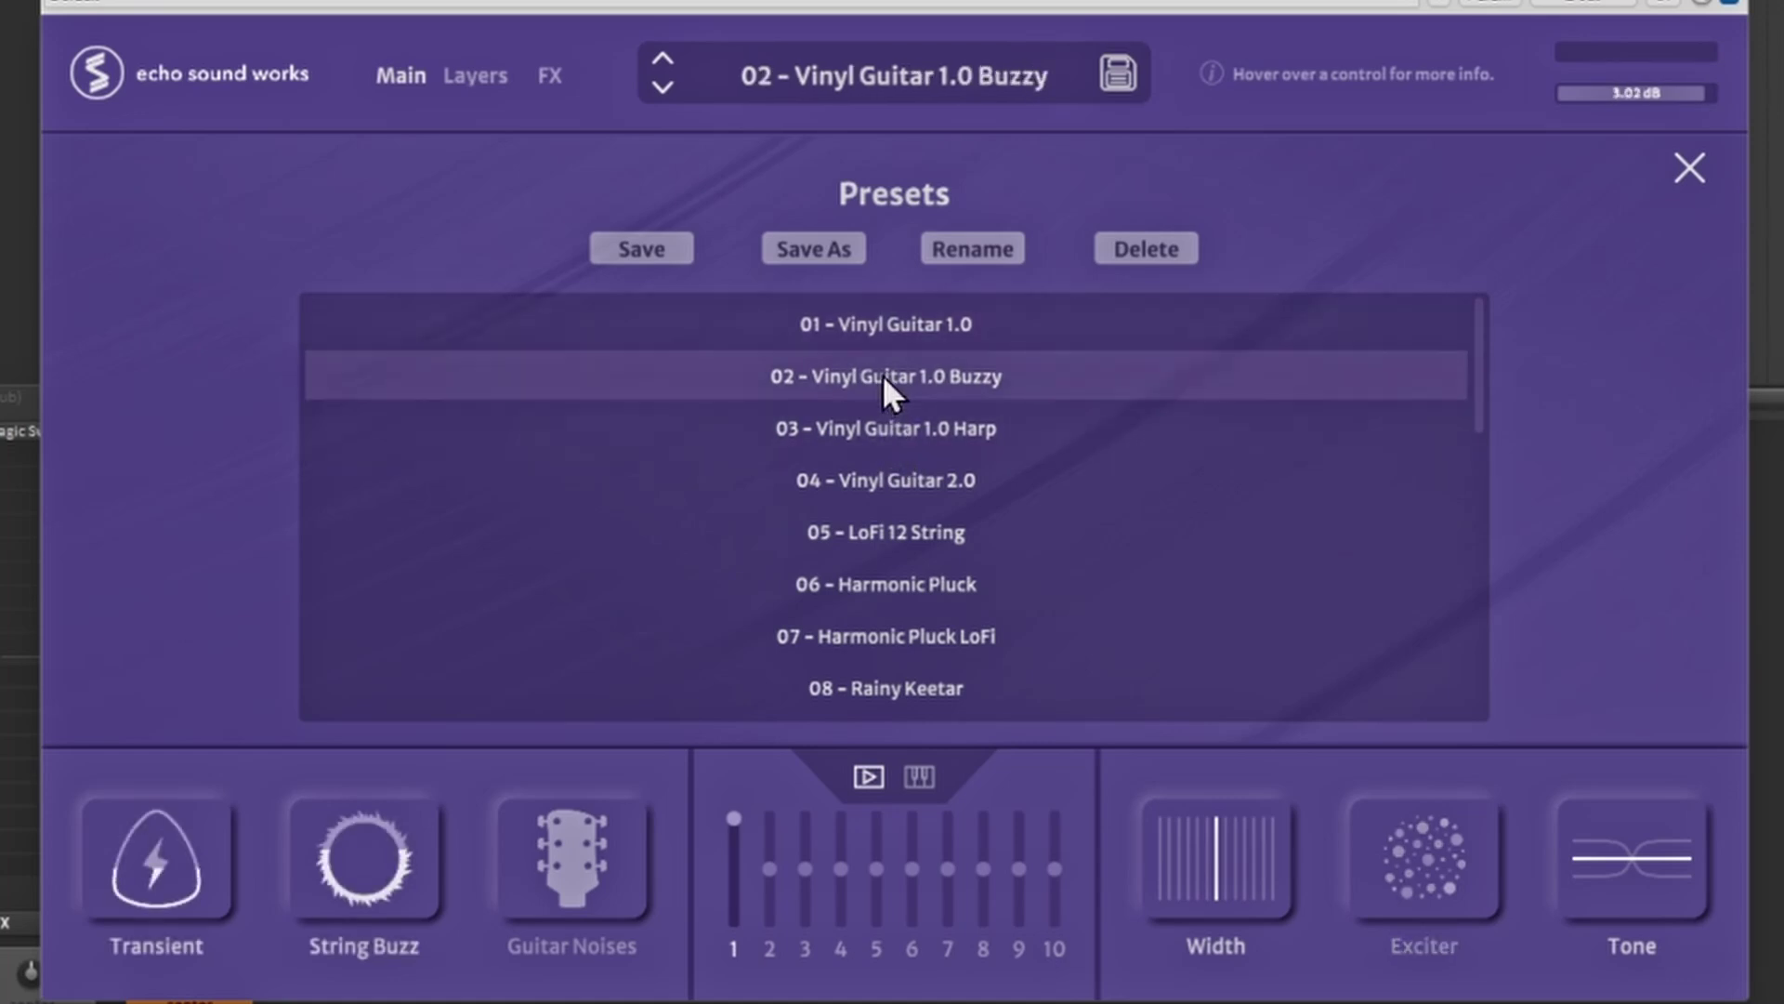
Compare presets 03 - Vinyl Guitar 1.0 Harp, 01, 02 and 04 - Vinyl Guitar 2.0, and load 05 - LoFi 12 String.
{"action": "left_click", "coordinate": [877, 424]}
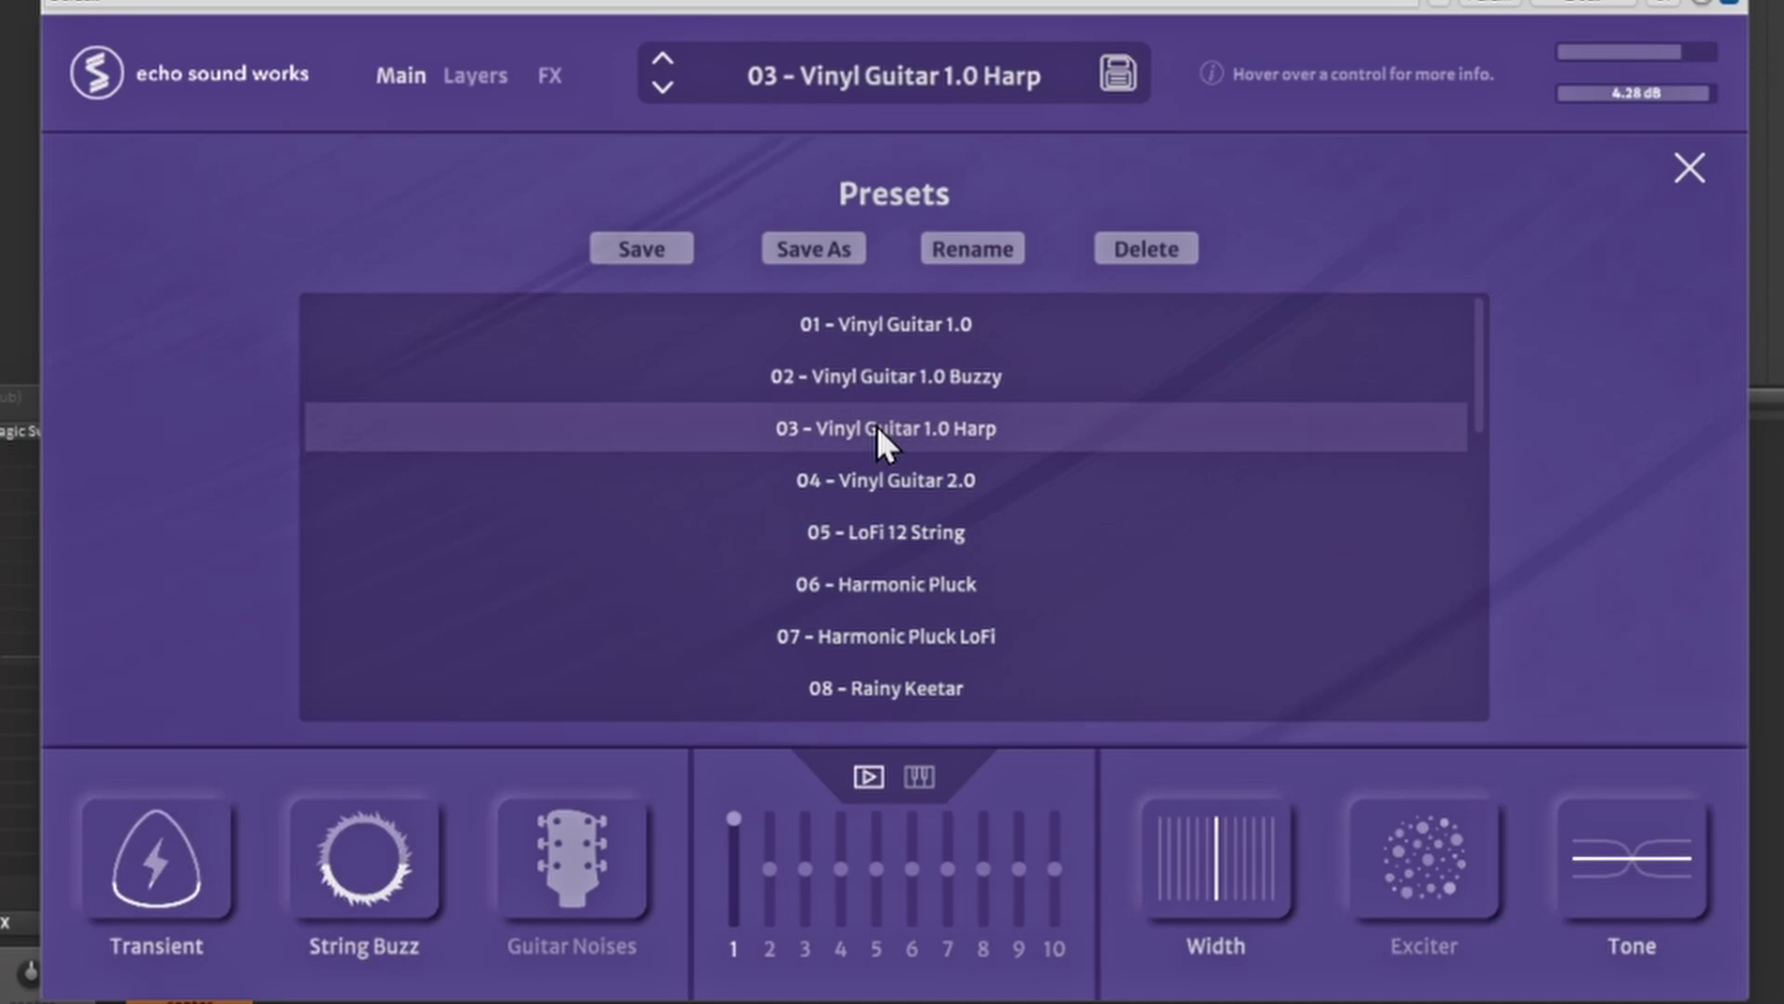
{"action": "left_click", "coordinate": [877, 329]}
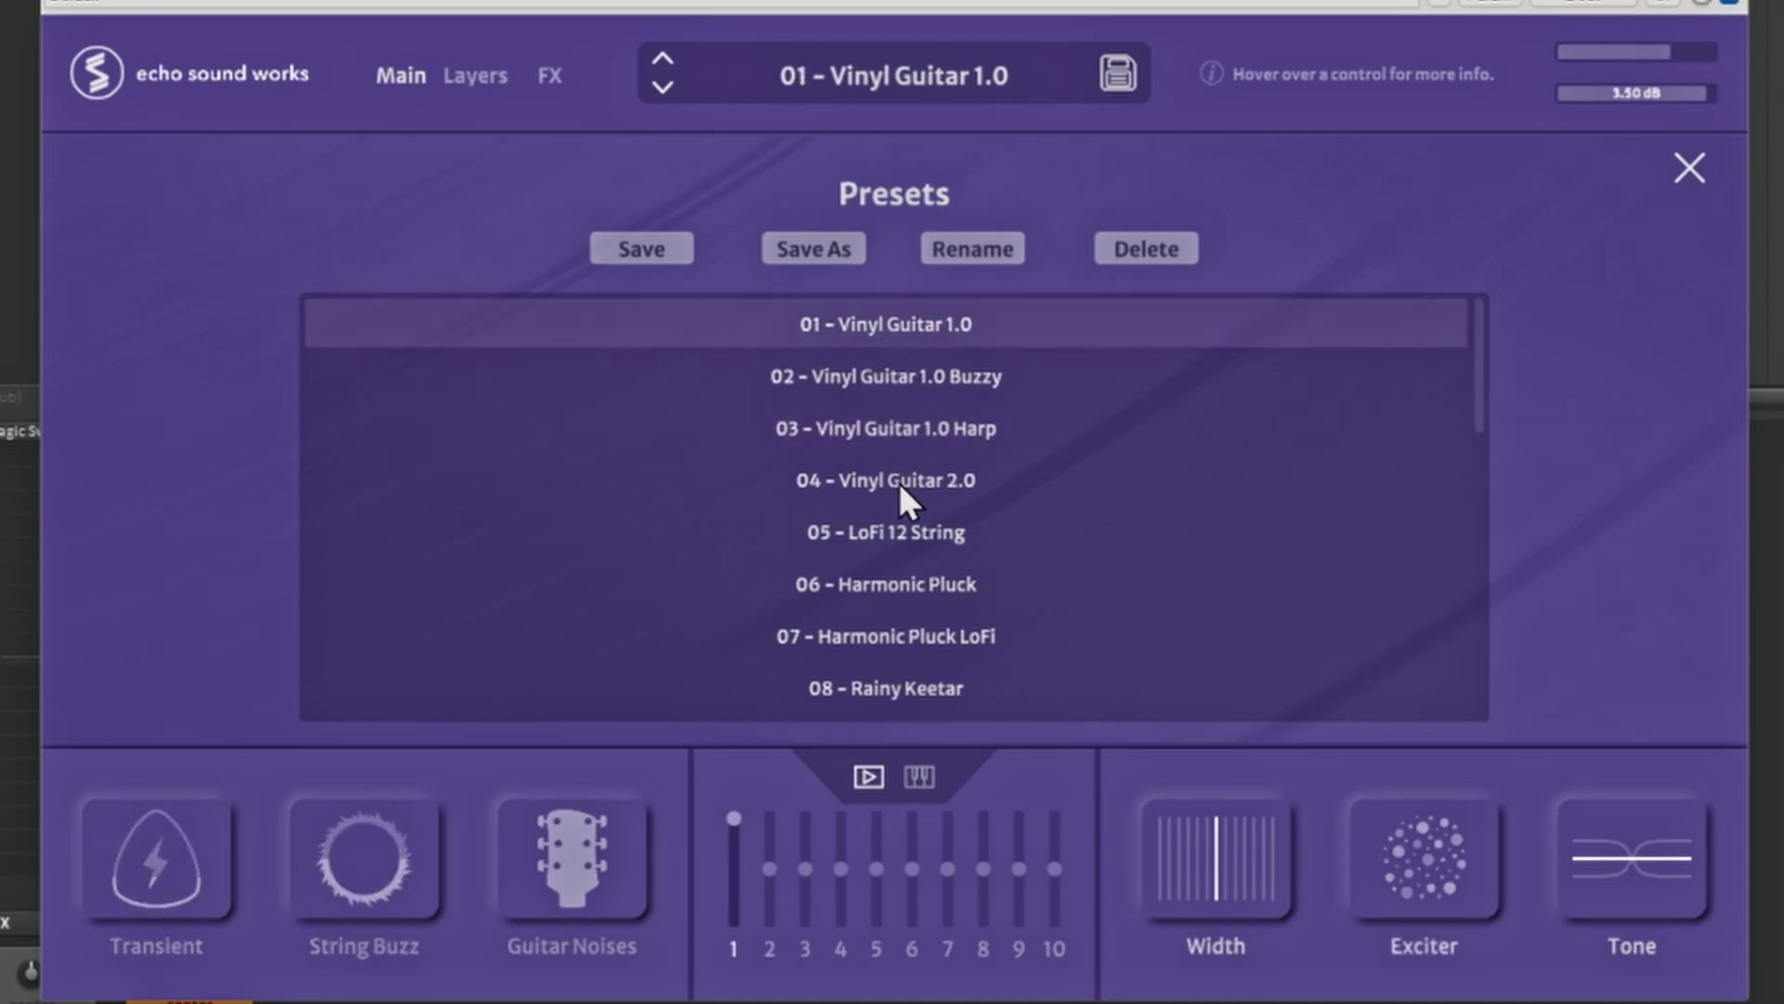
{"action": "left_click", "coordinate": [901, 377]}
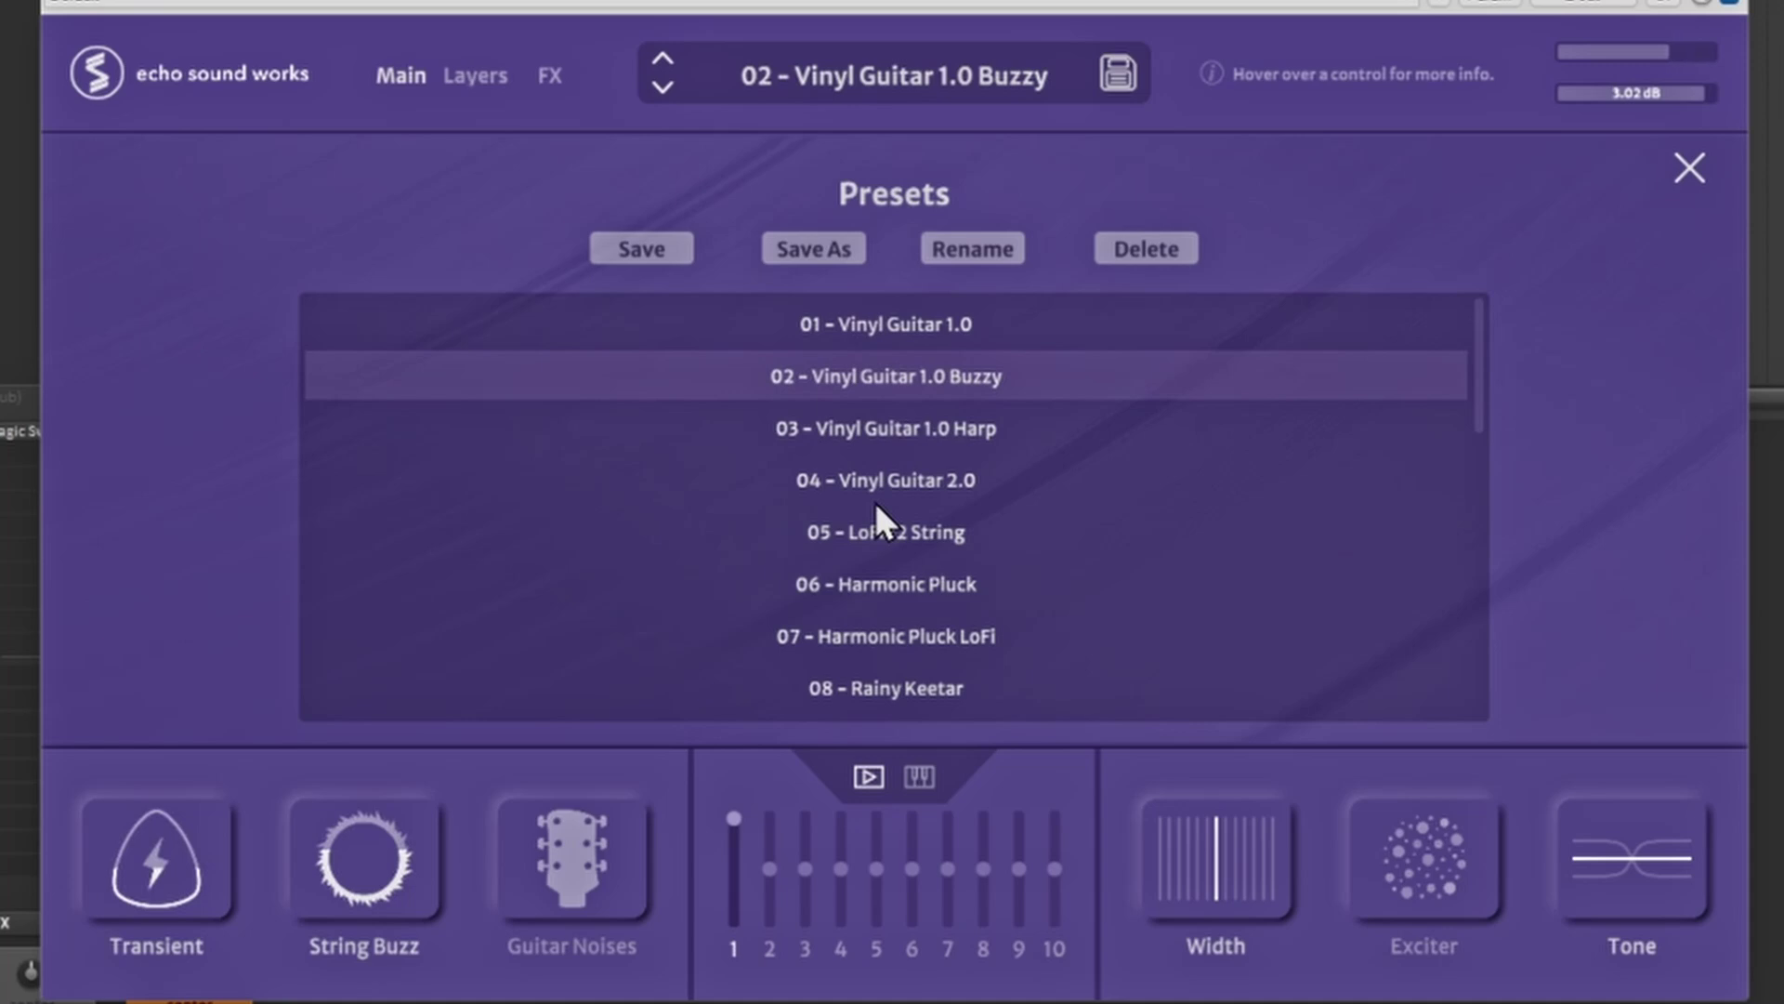
{"action": "left_click", "coordinate": [892, 494]}
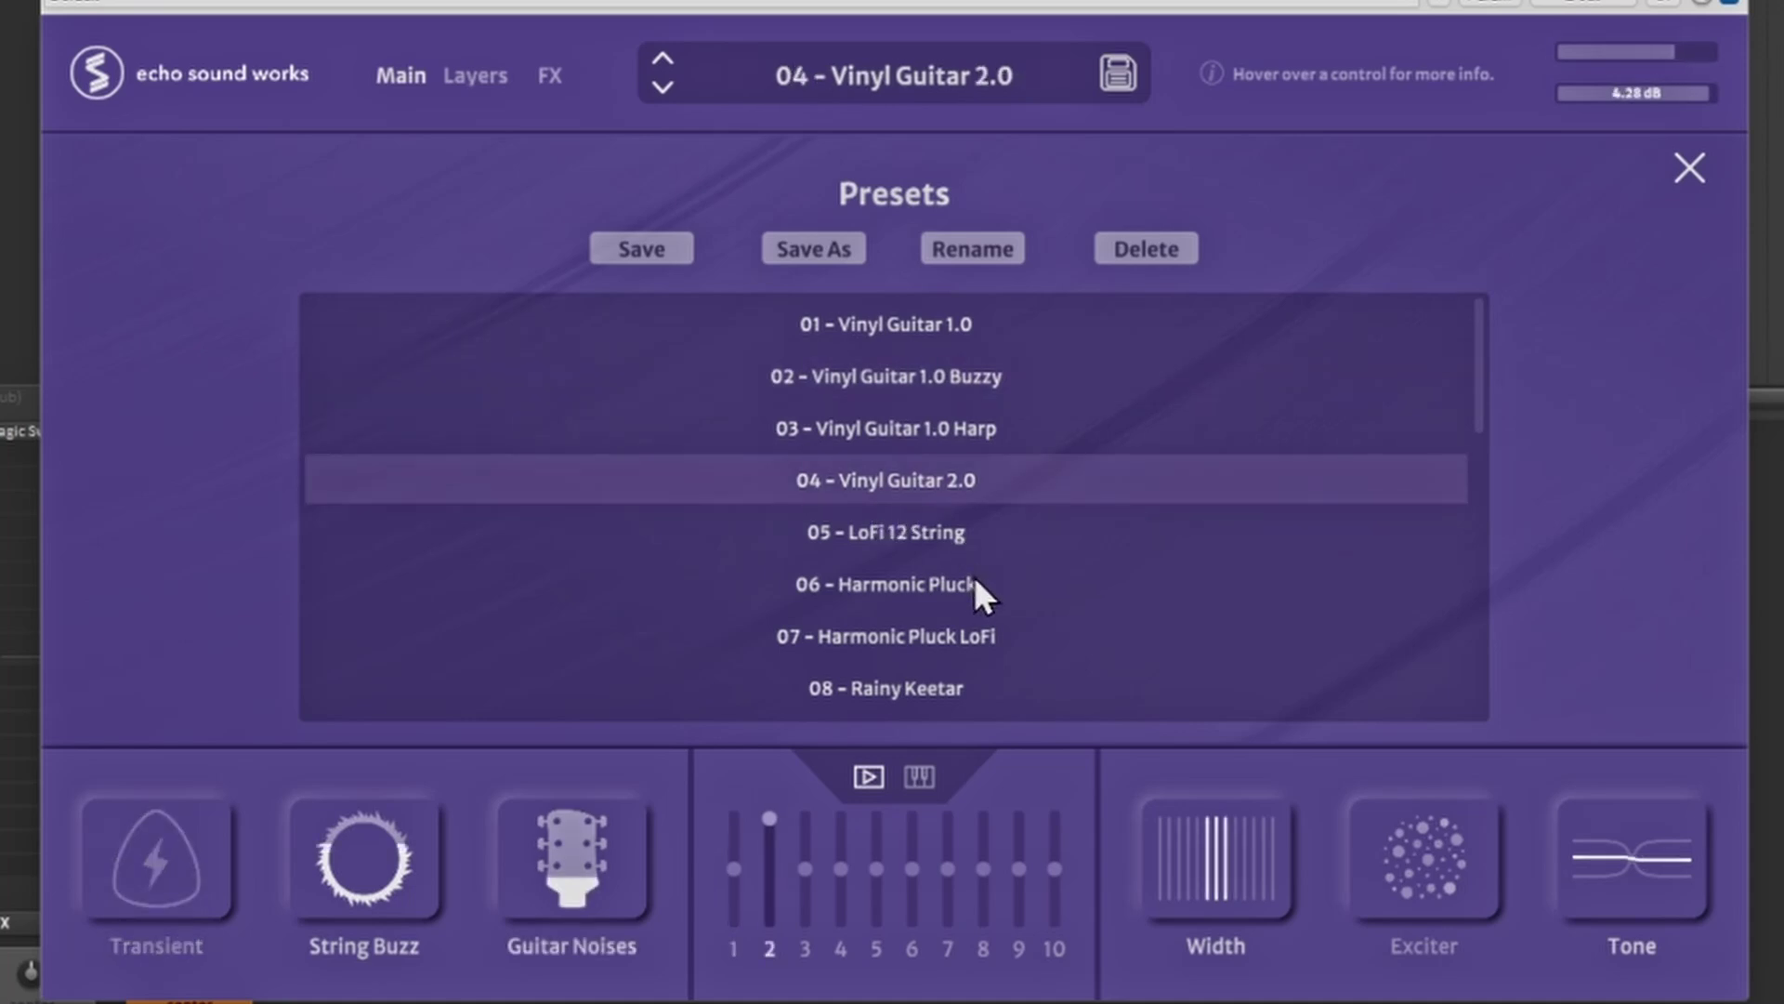
{"action": "left_click", "coordinate": [914, 533]}
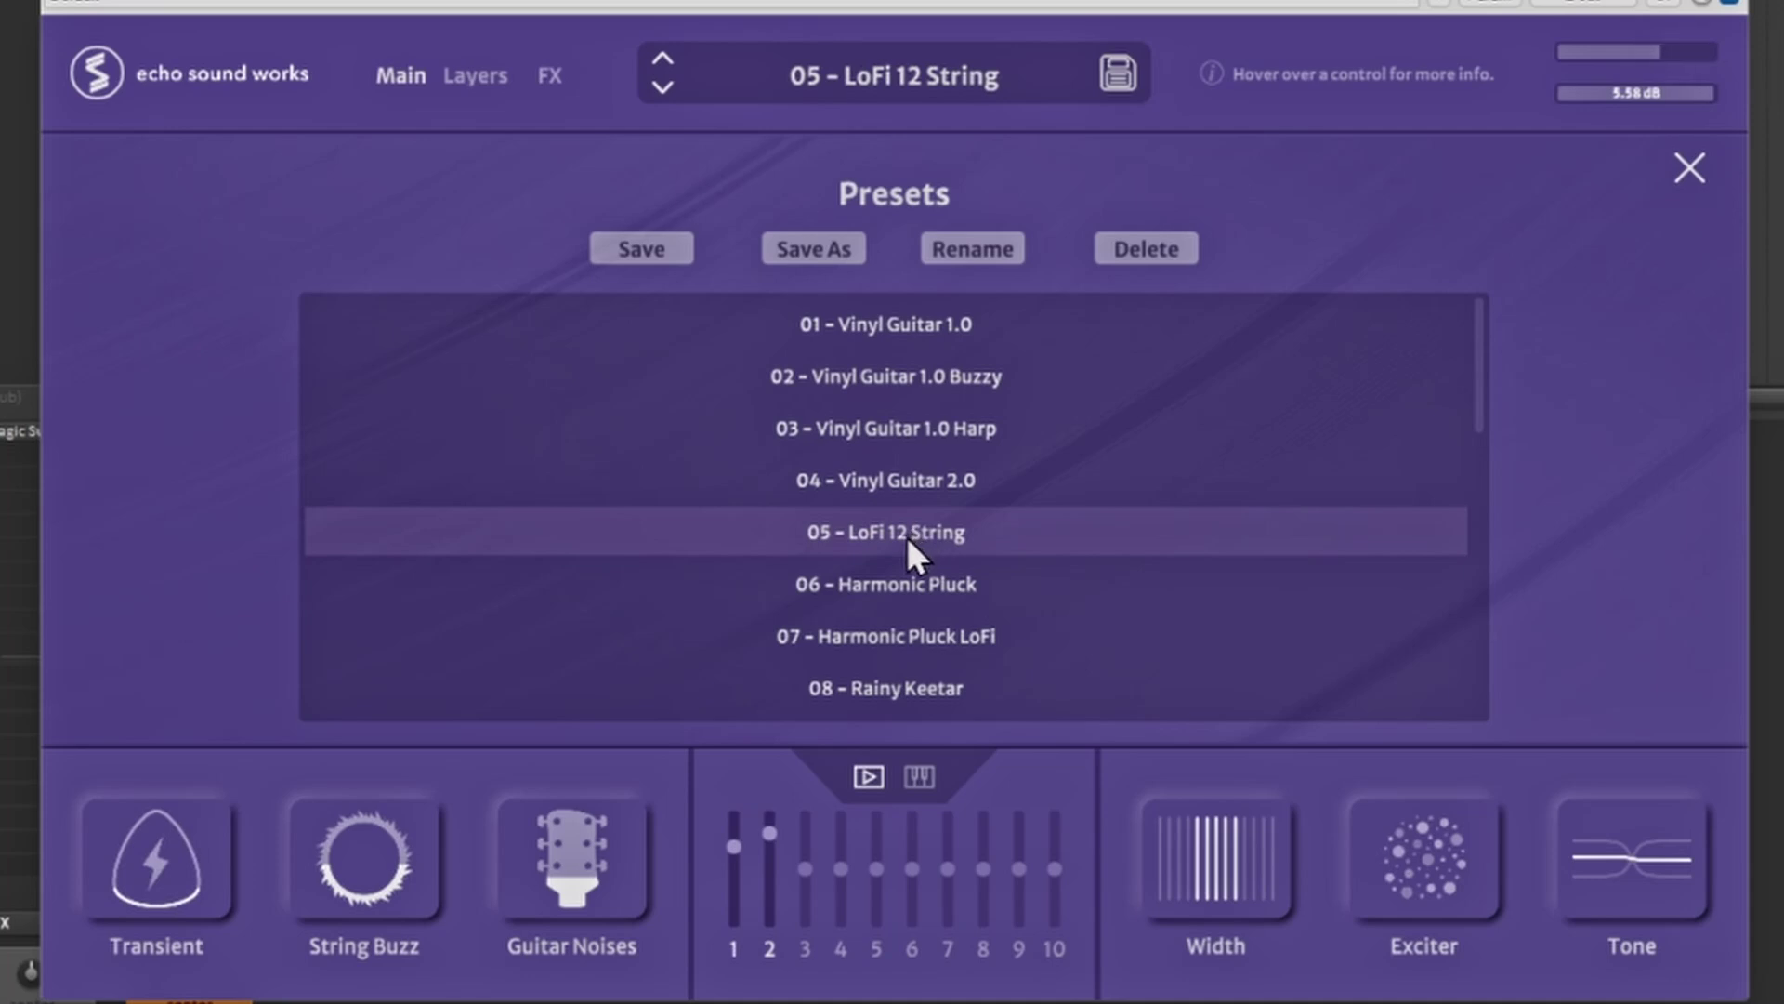
{"action": "scroll", "coordinate": [985, 483], "scroll_direction": "down", "scroll_amount": 6}
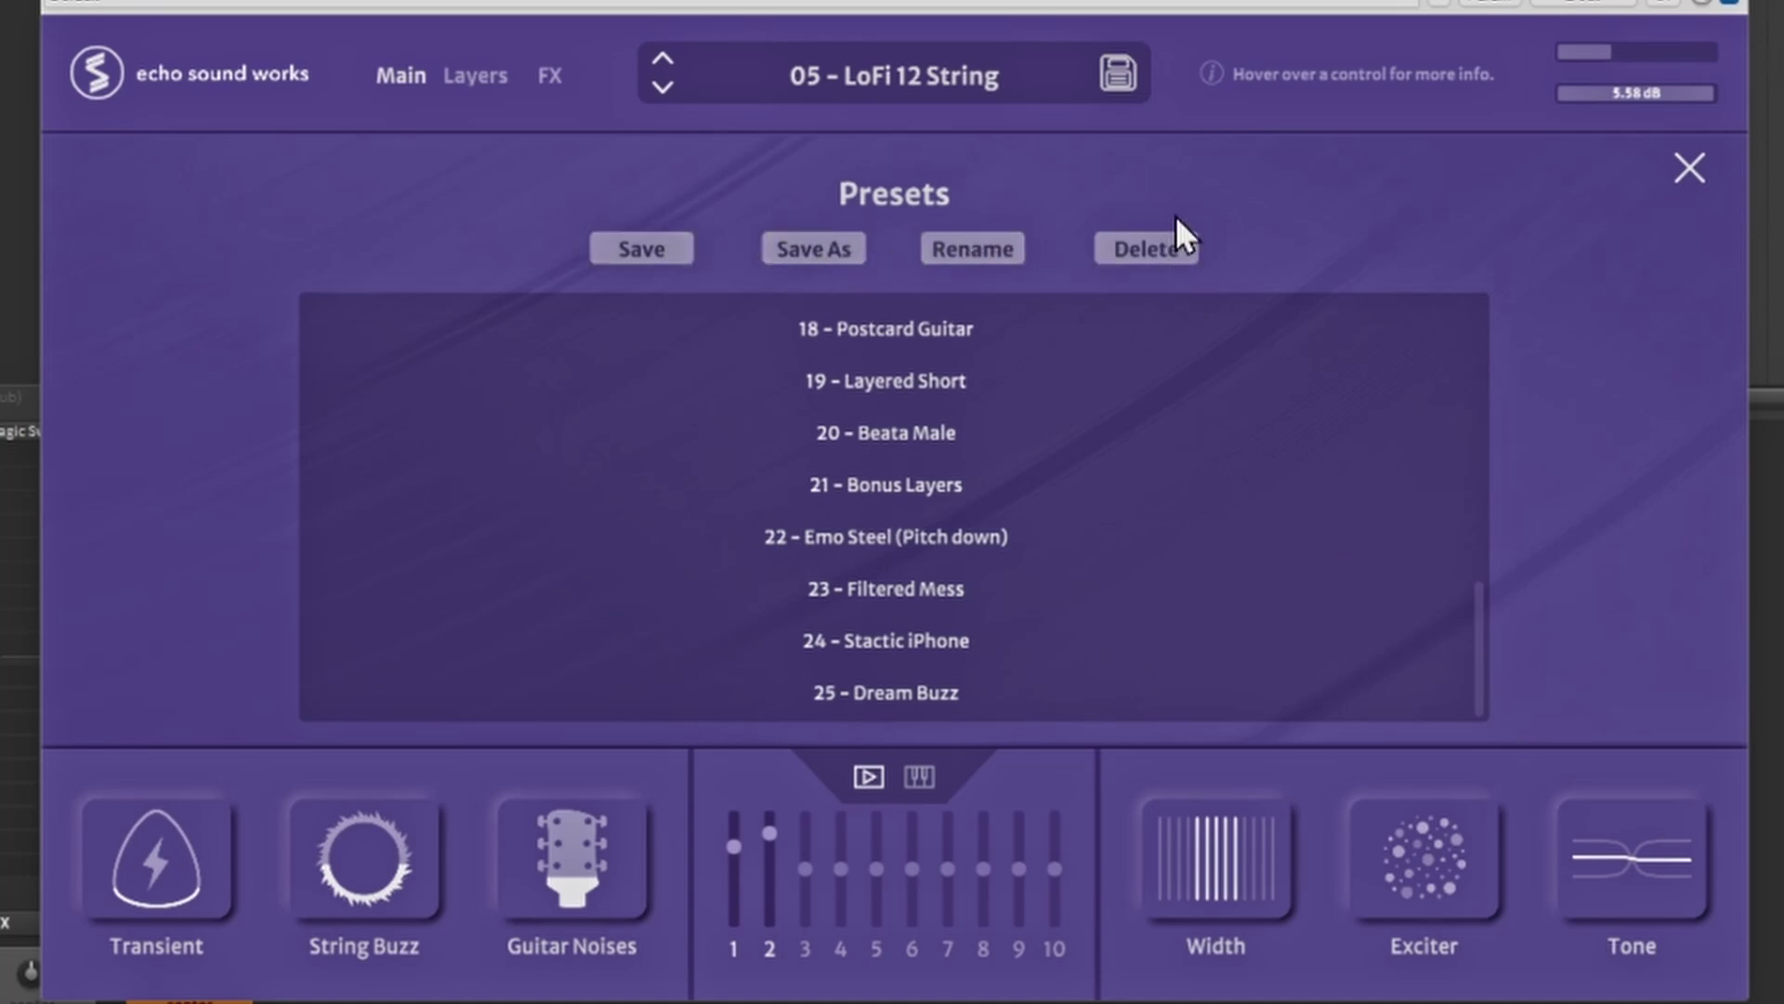
Turn off the preset's Background Noise effect and return to the main page.
{"action": "left_click", "coordinate": [552, 78]}
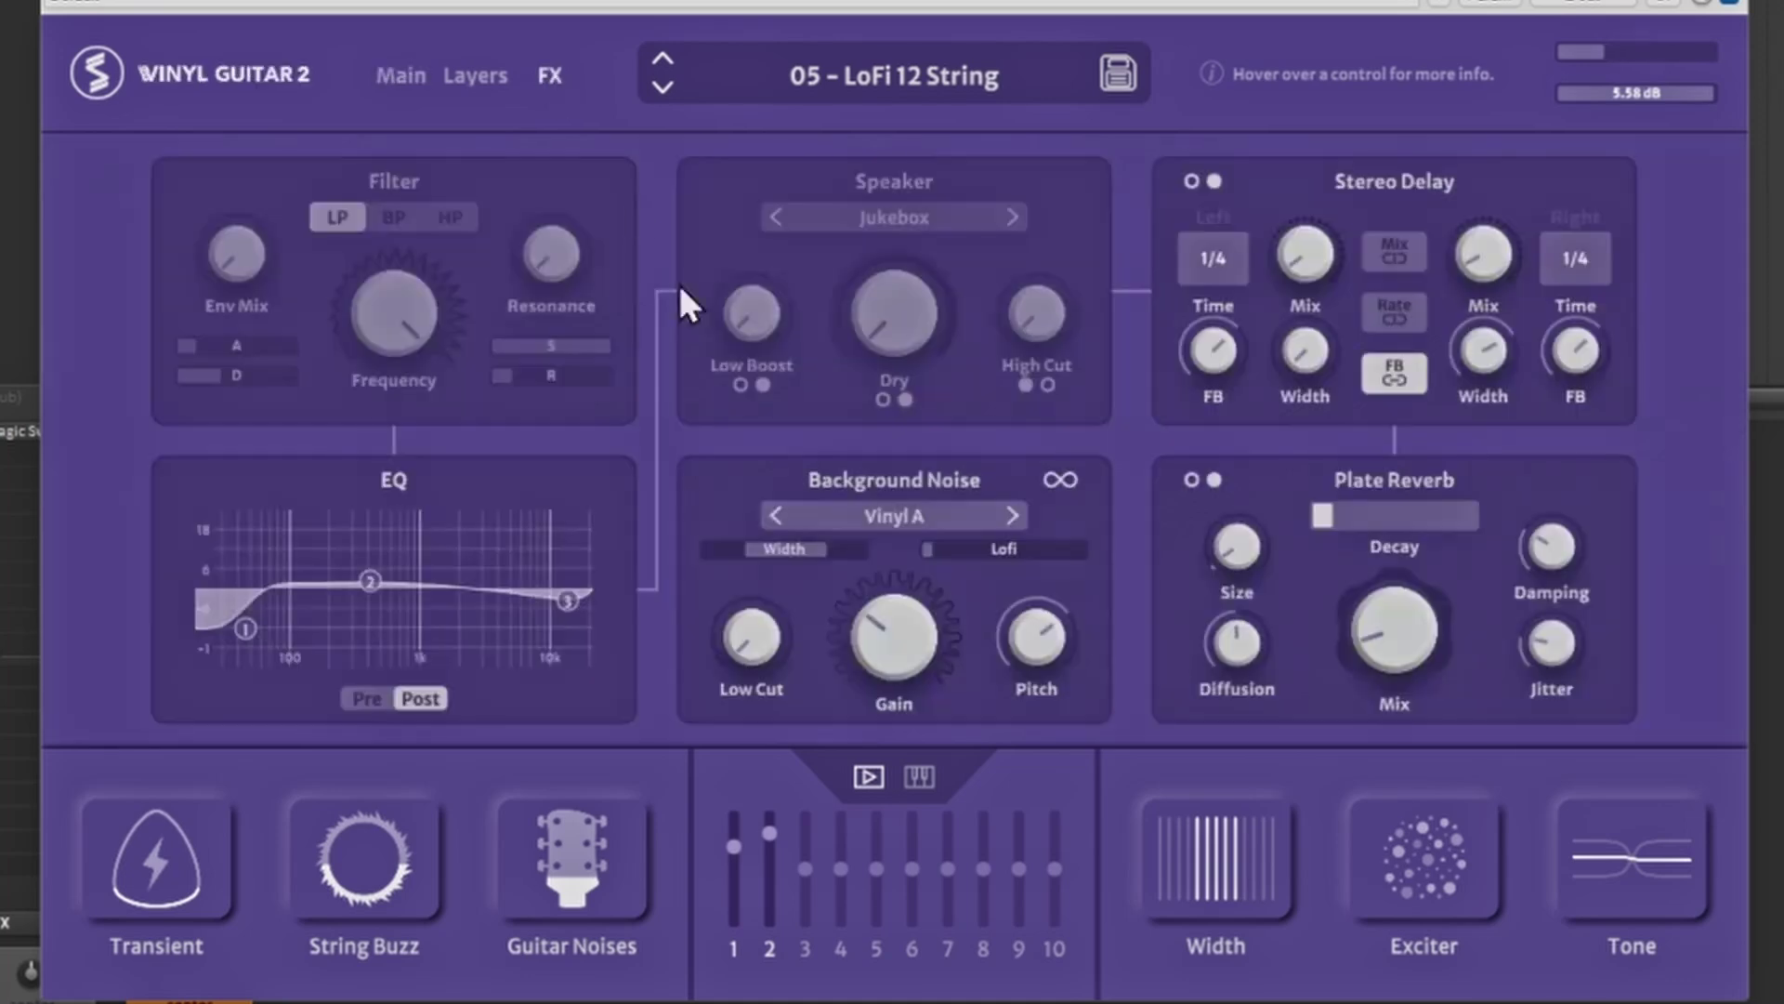
{"action": "left_click", "coordinate": [899, 478]}
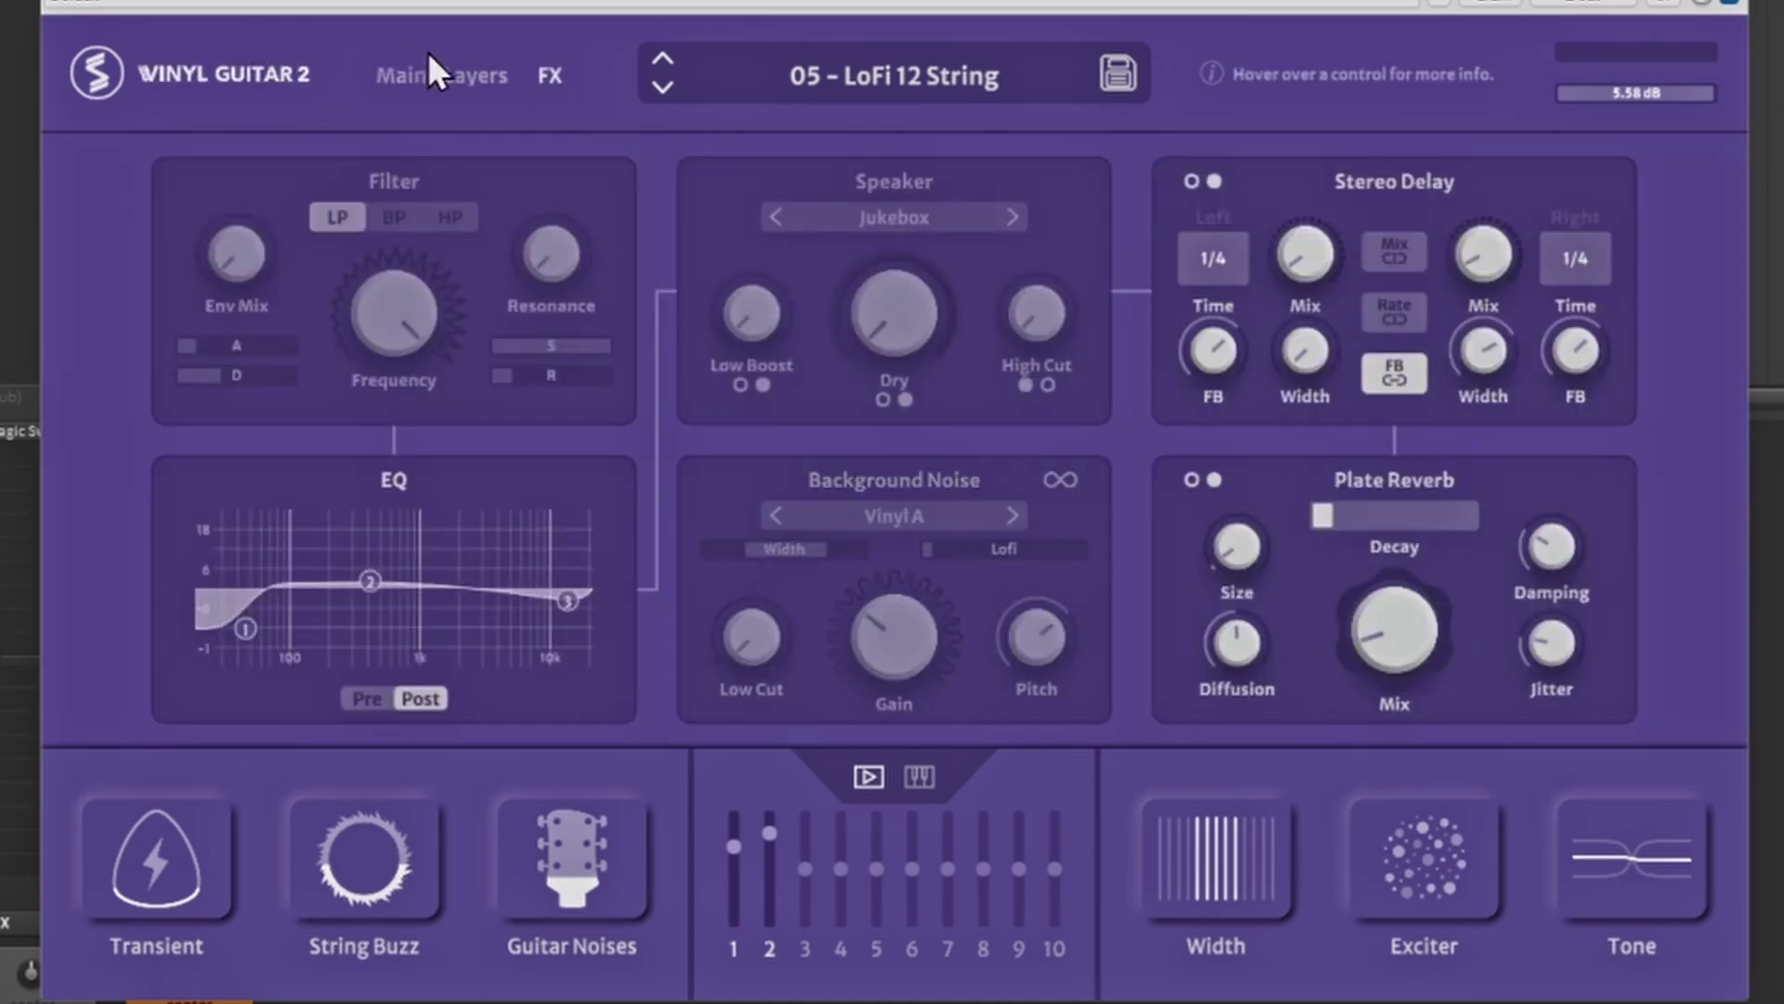
{"action": "left_click", "coordinate": [460, 89]}
{"action": "left_click", "coordinate": [407, 76]}
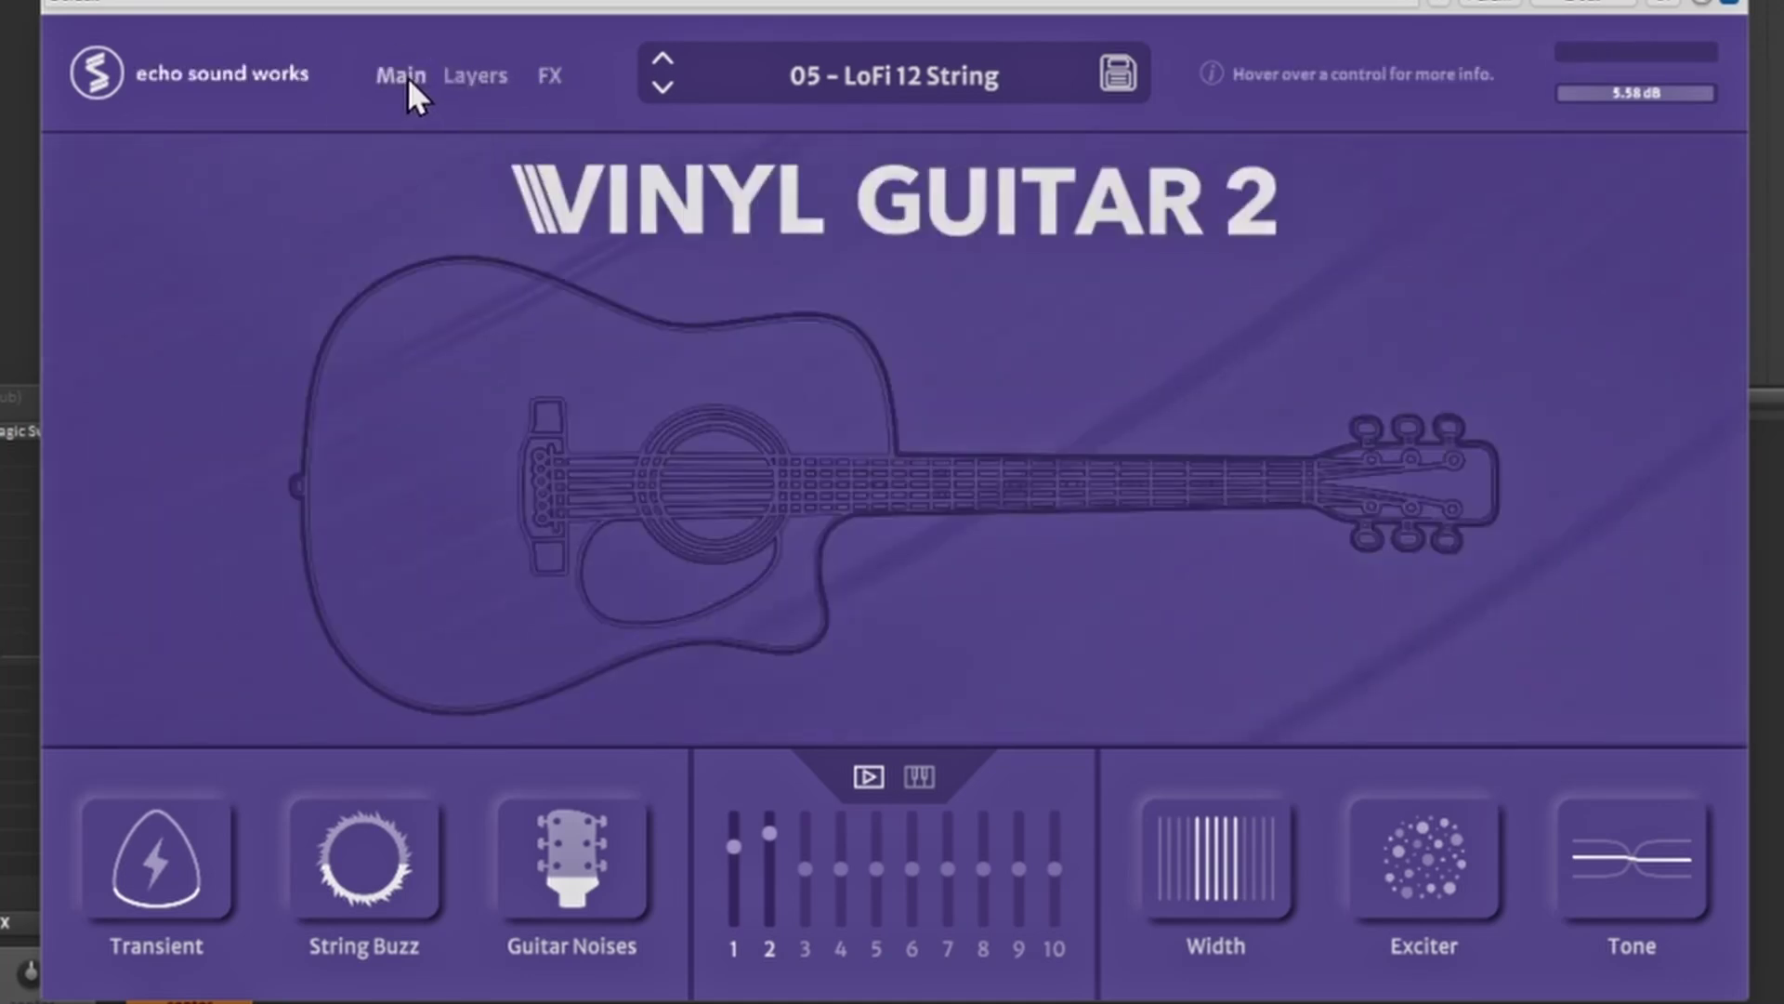
Load preset 01 - Vinyl Guitar 1.0 from the preset list and close the plugin window.
{"action": "left_click", "coordinate": [957, 74]}
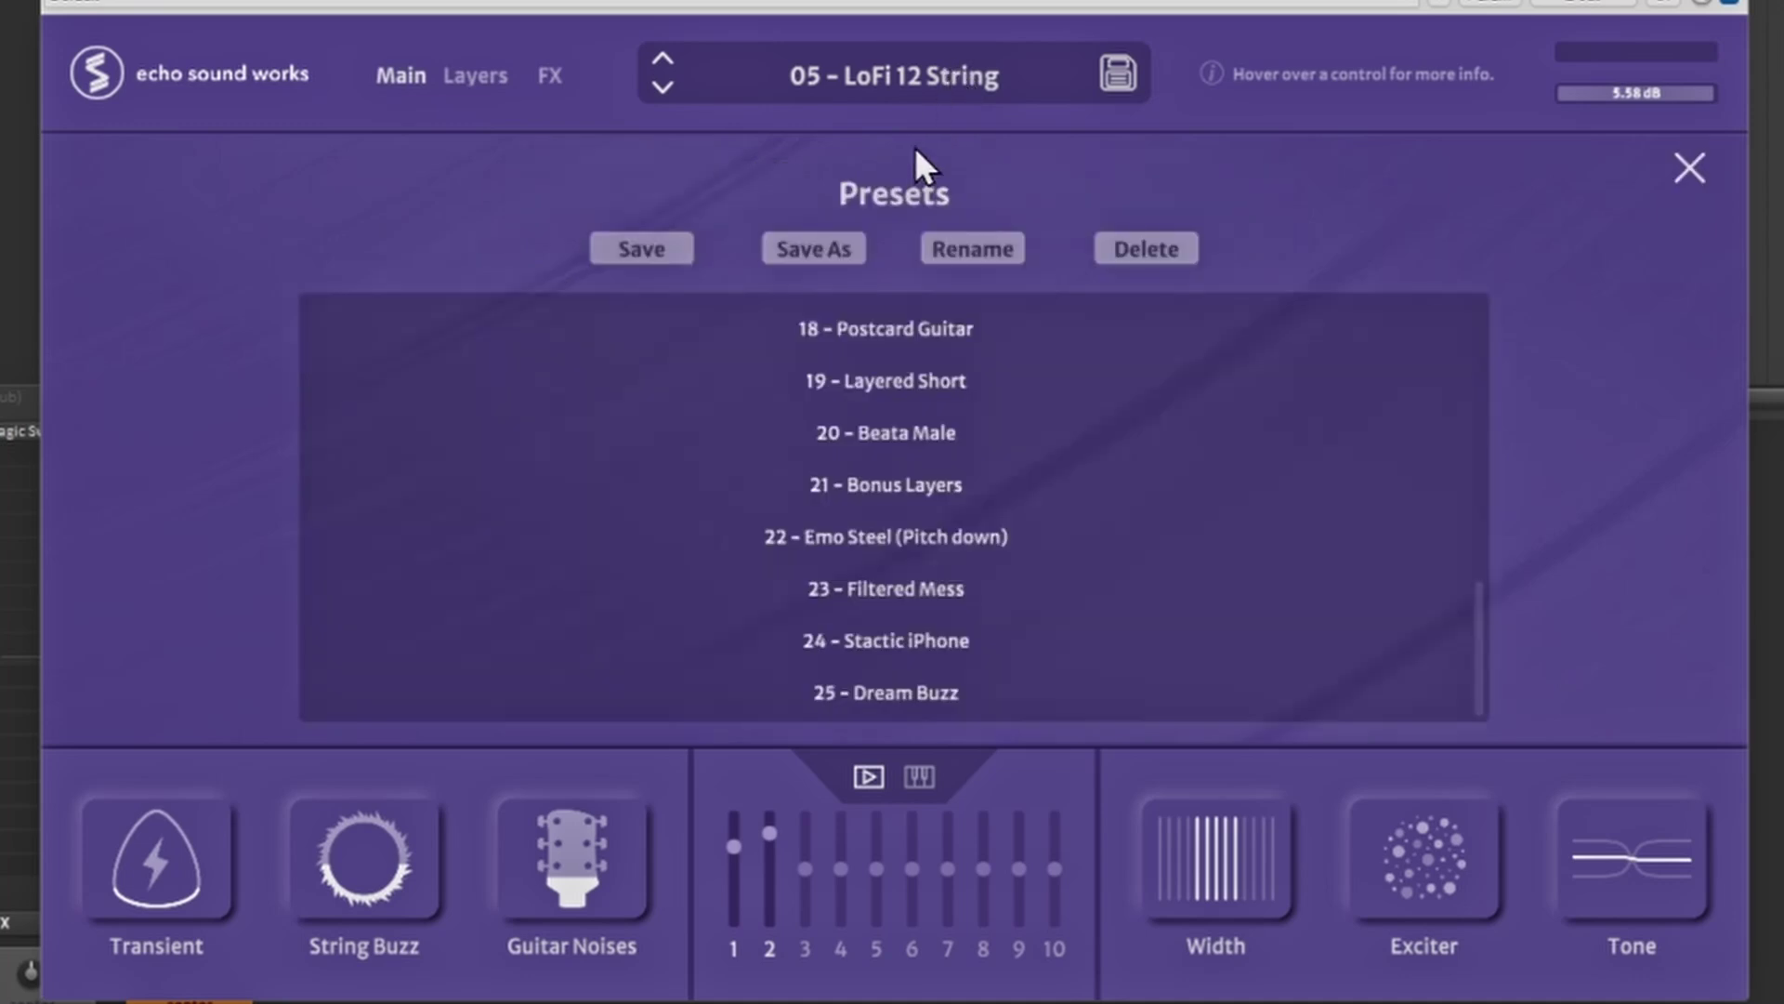
{"action": "scroll", "coordinate": [906, 469], "scroll_direction": "up", "scroll_amount": 10}
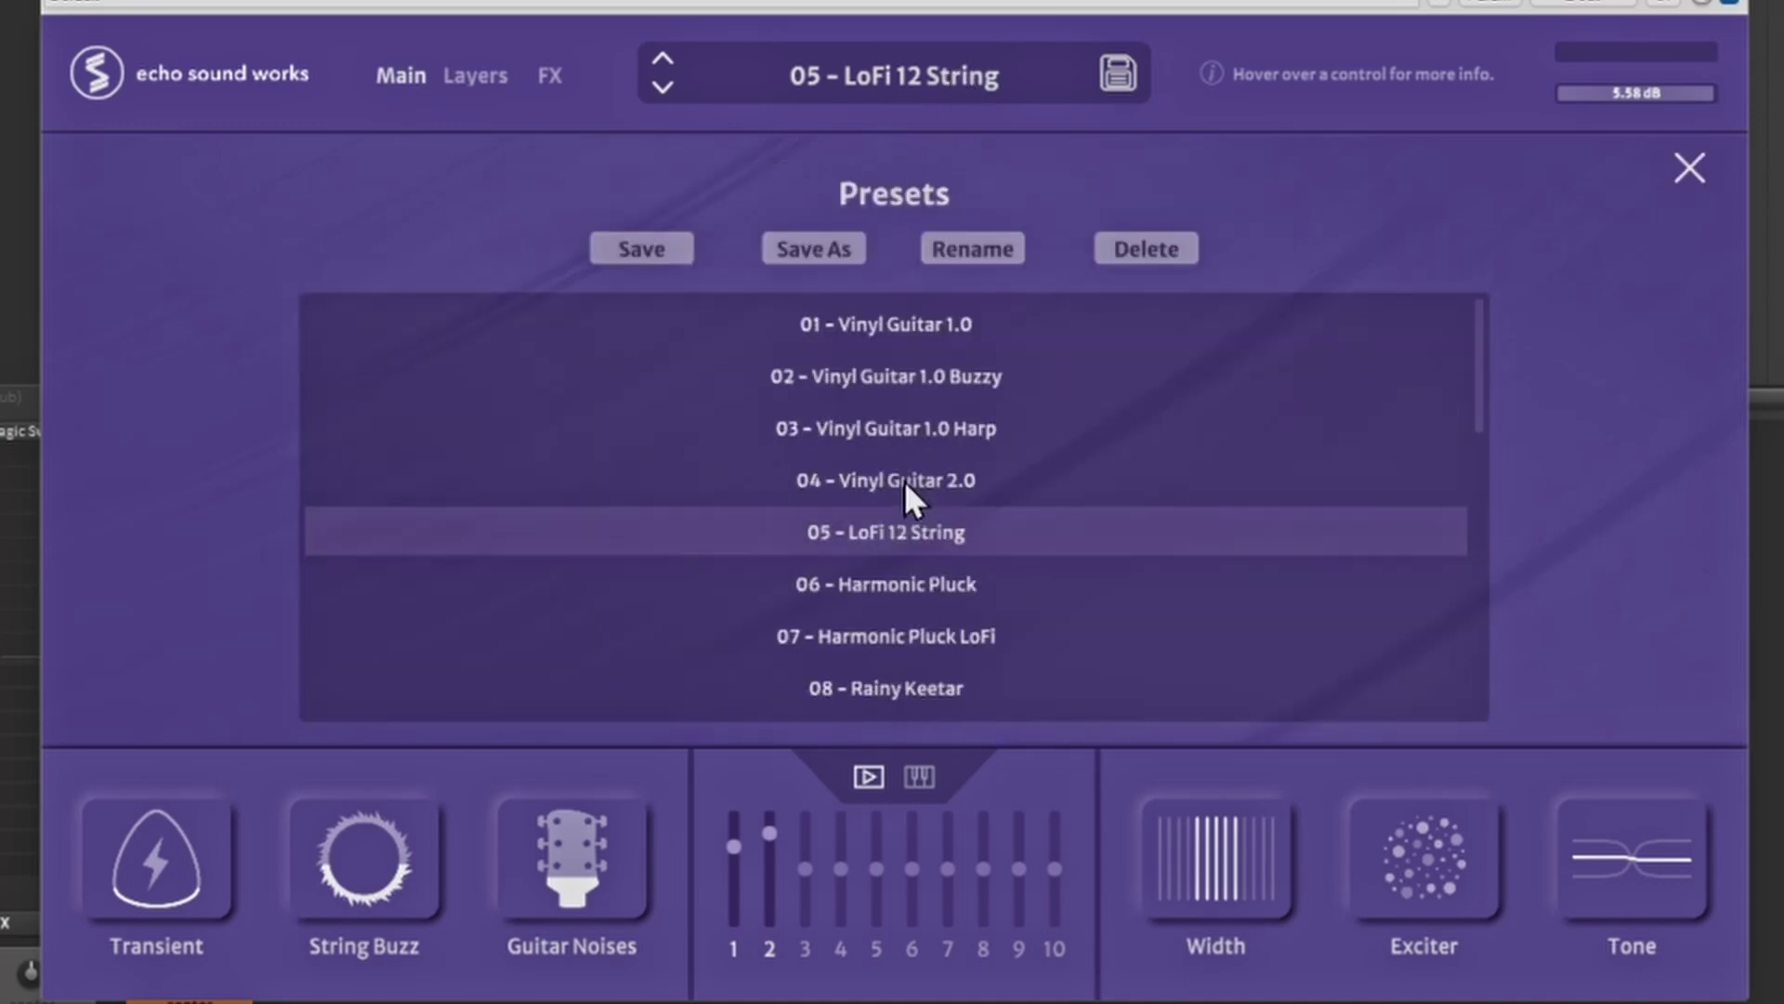
{"action": "left_click", "coordinate": [868, 325]}
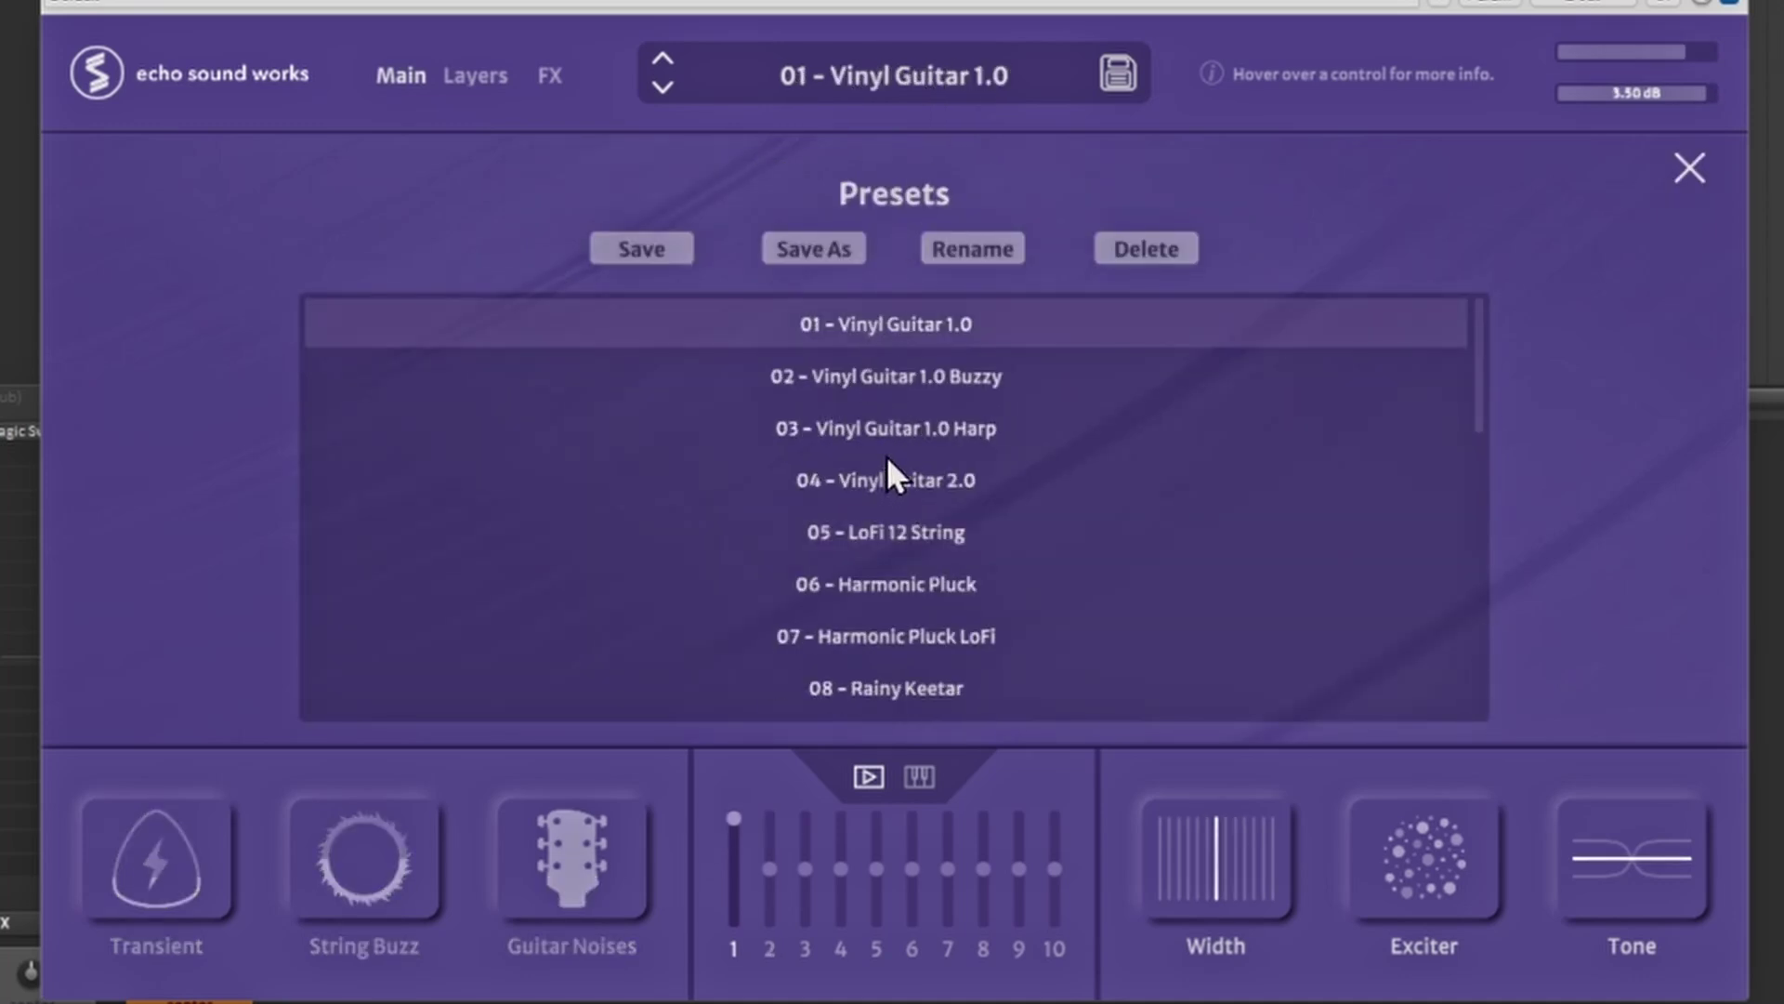
{"action": "left_click", "coordinate": [1689, 167]}
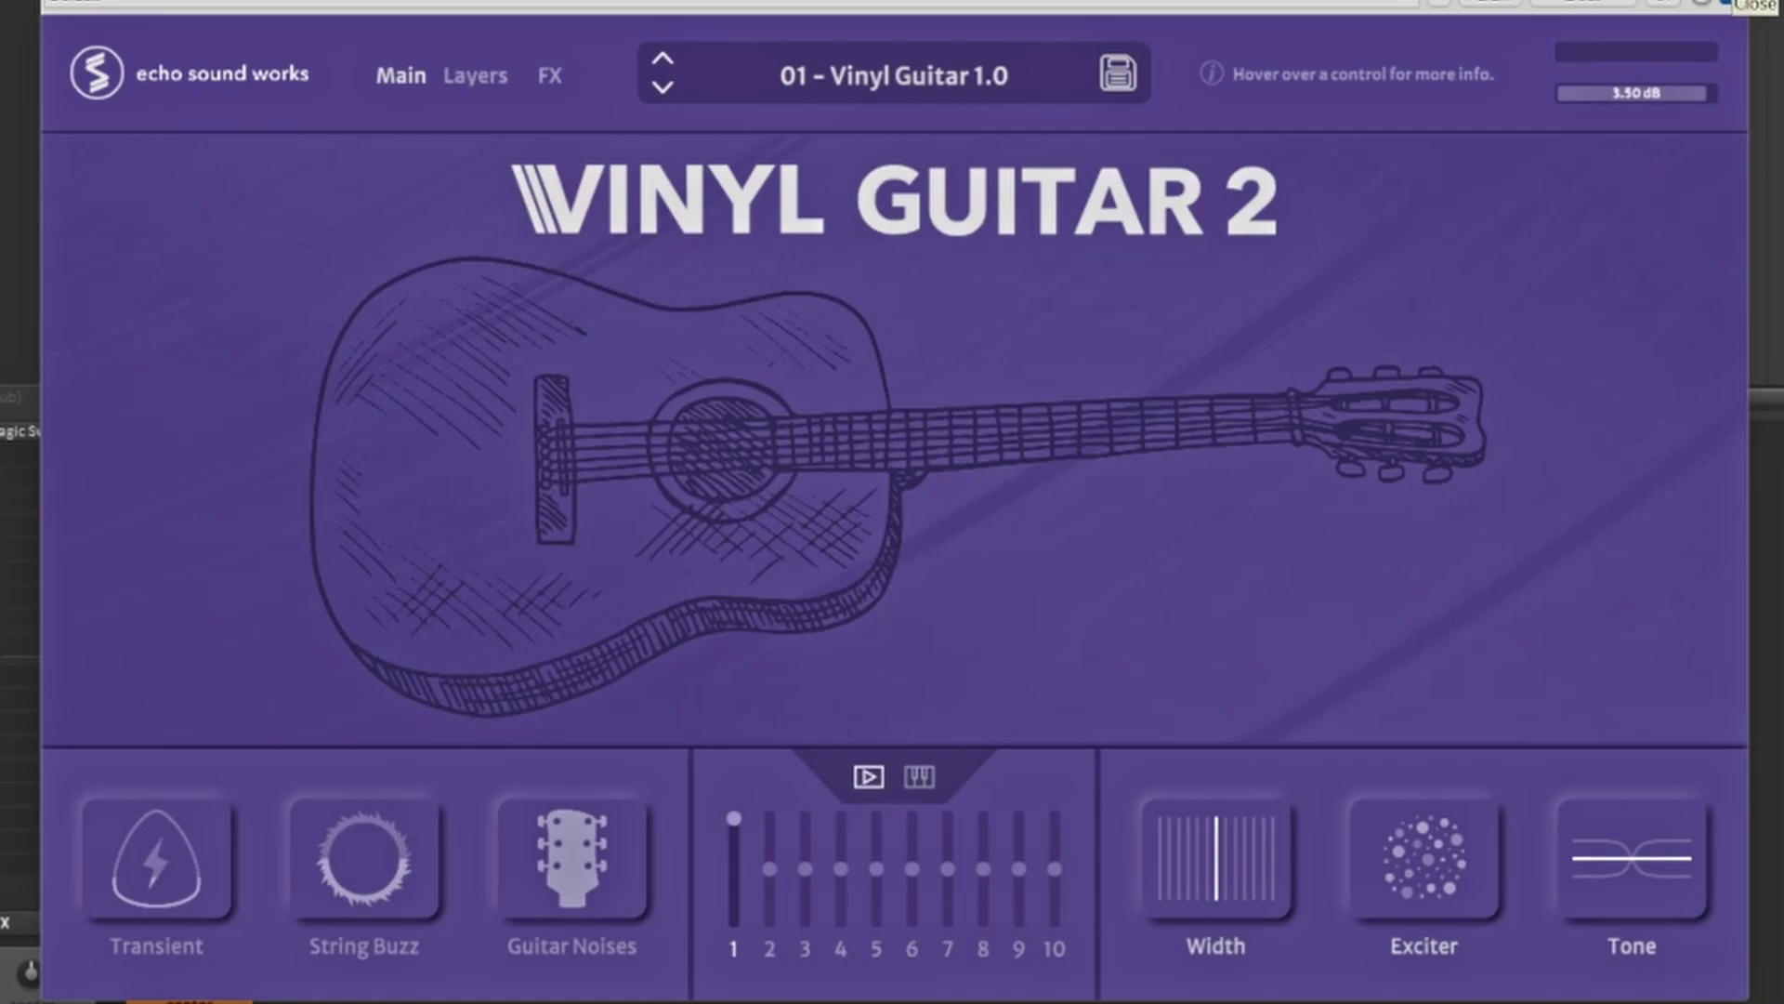
{"action": "left_click", "coordinate": [1727, 2]}
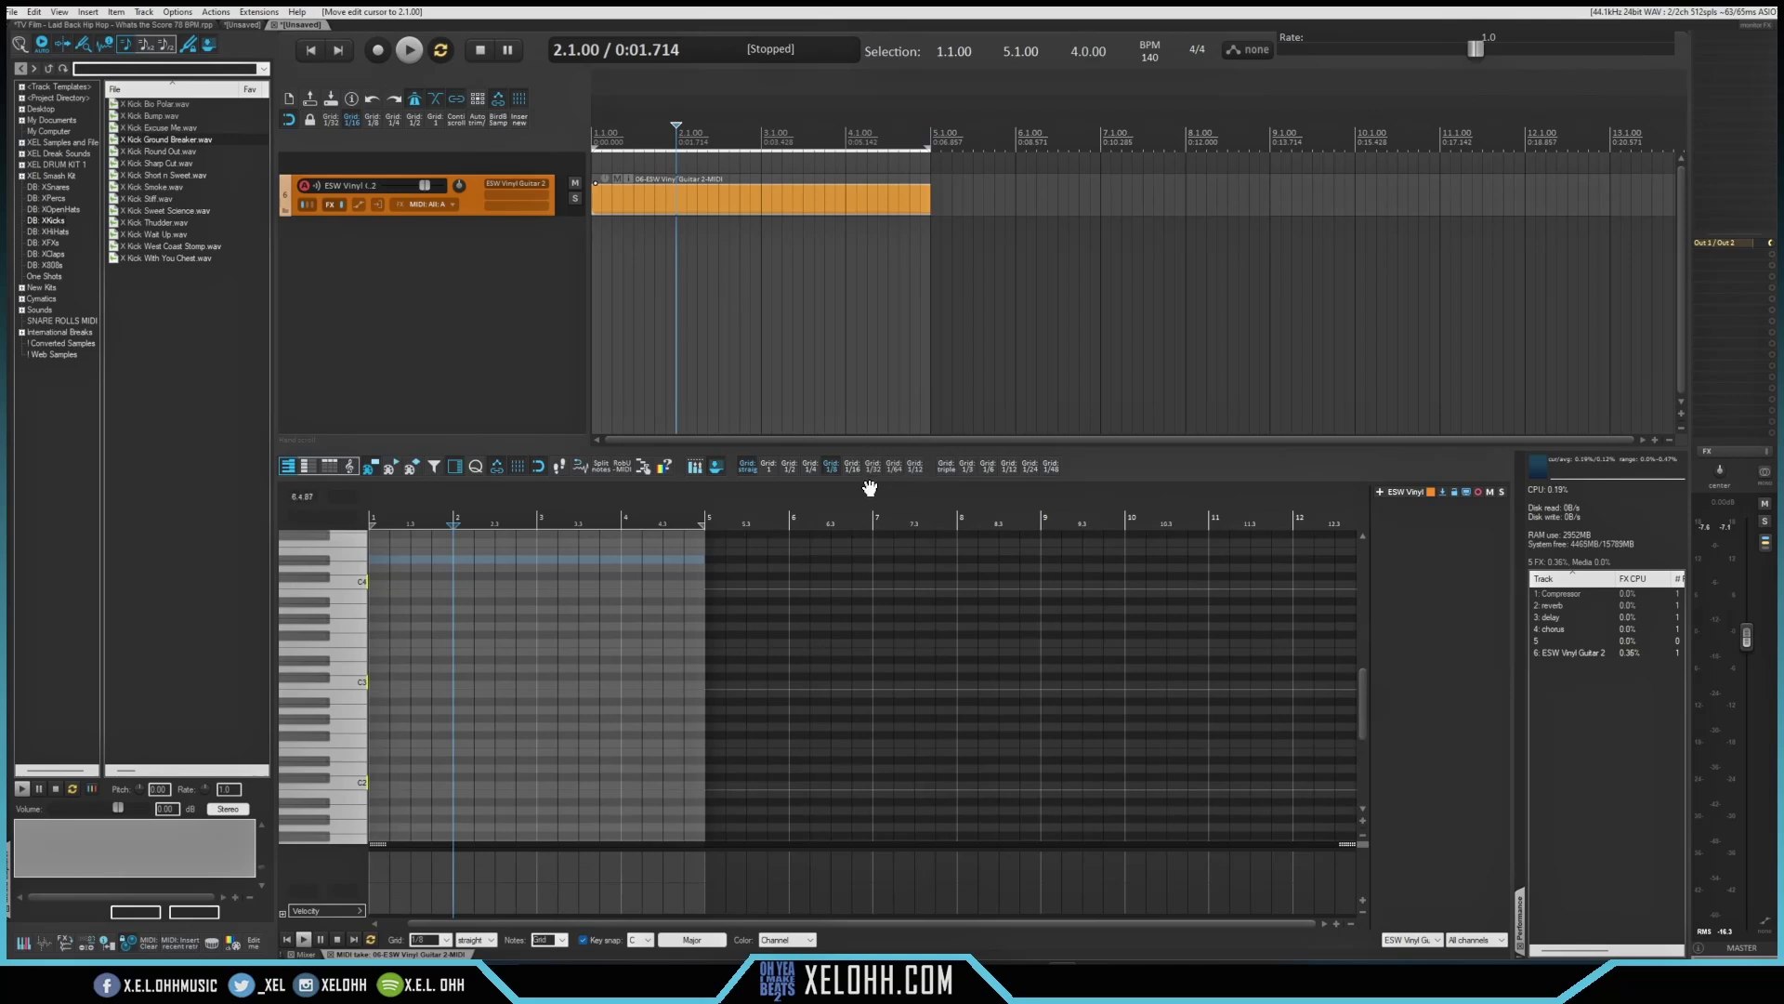
Set the MIDI editor's key snap scale to C natural minor for the four-bar guitar clip.
{"action": "scroll", "coordinate": [689, 939], "scroll_direction": "down", "scroll_amount": 1}
{"action": "left_click", "coordinate": [726, 189]}
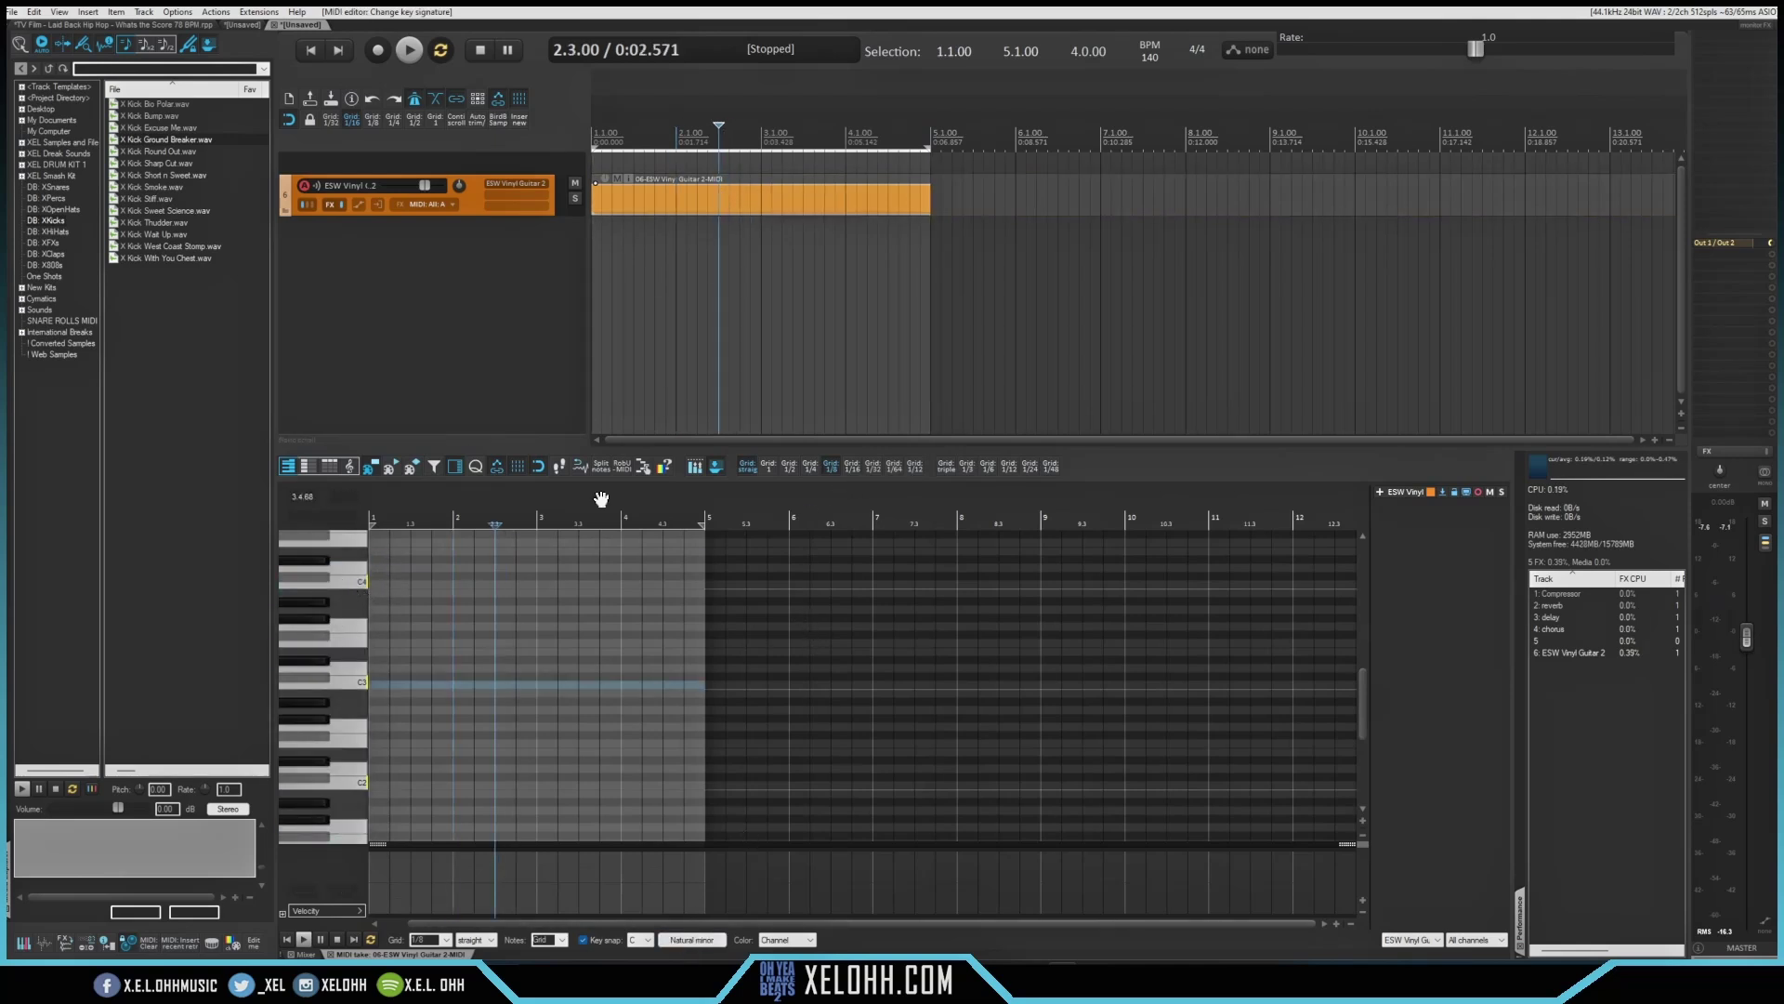
{"action": "left_click", "coordinate": [665, 200]}
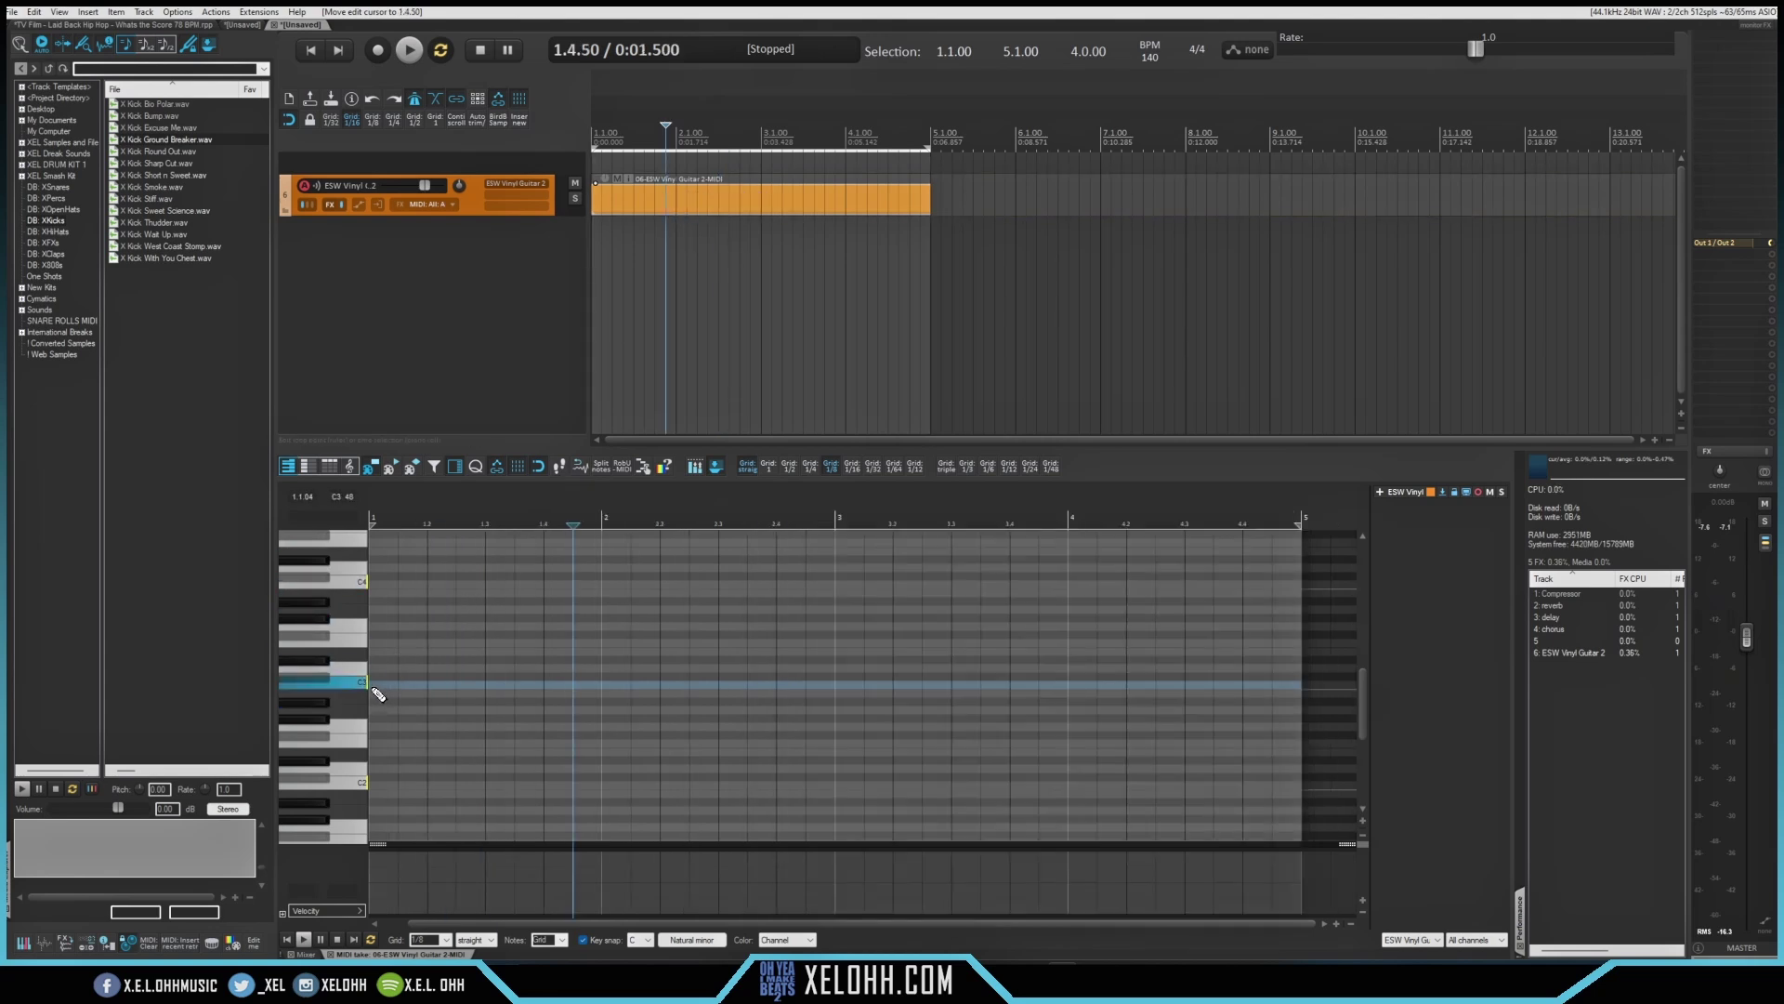
Draw one-bar bass notes C3, Ab2, Bb2 and F2 across bars 1 to 4 and play them from the start.
{"action": "left_click_drag", "start_coordinate": [373, 689], "coordinate": [460, 686]}
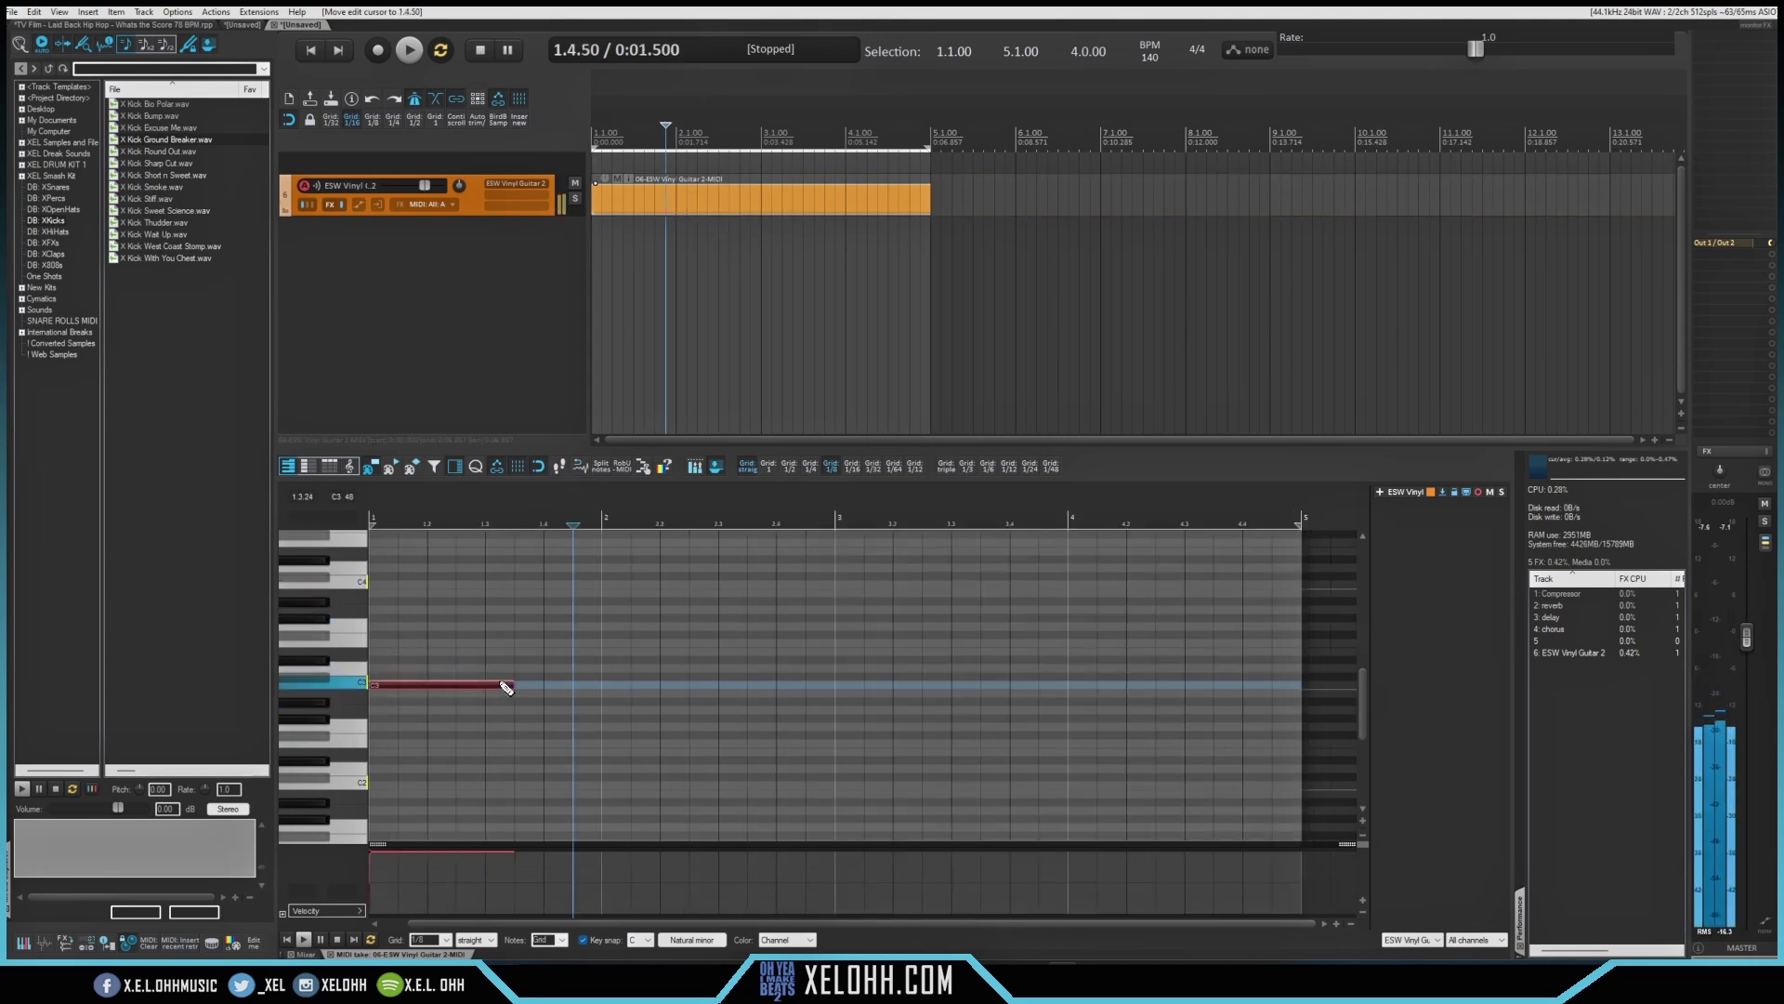
{"action": "left_click_drag", "start_coordinate": [585, 692], "coordinate": [622, 699]}
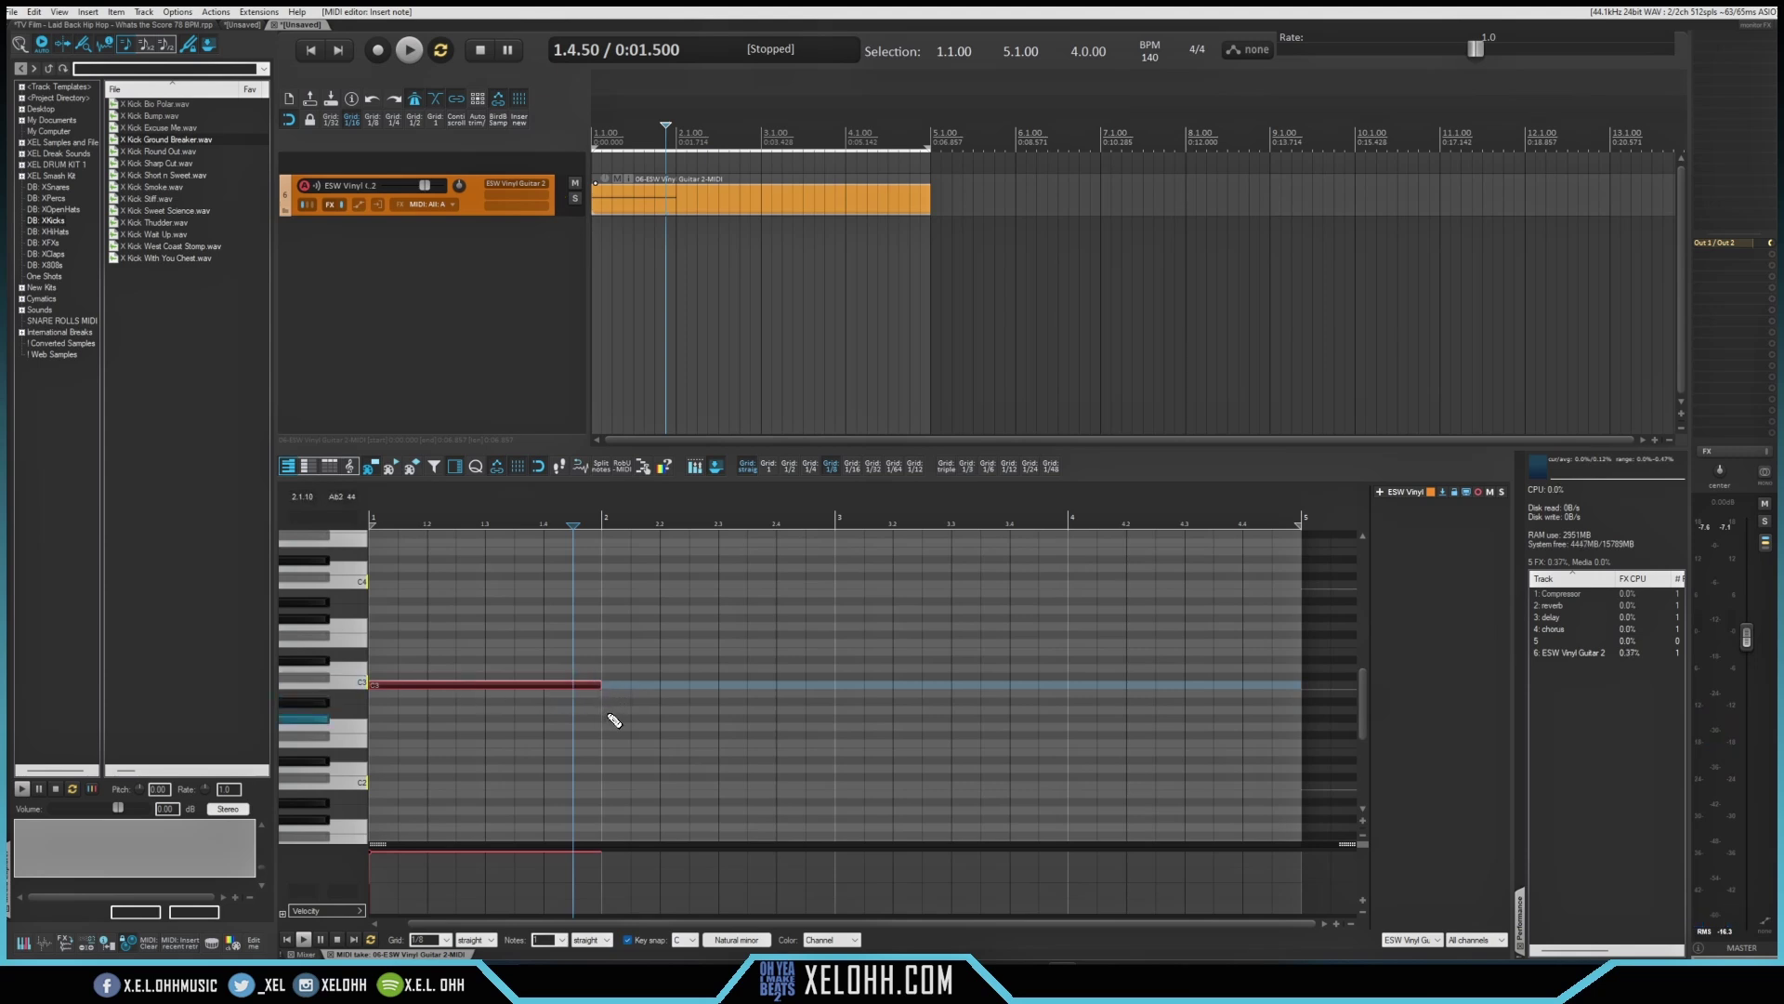
{"action": "left_click", "coordinate": [610, 717]}
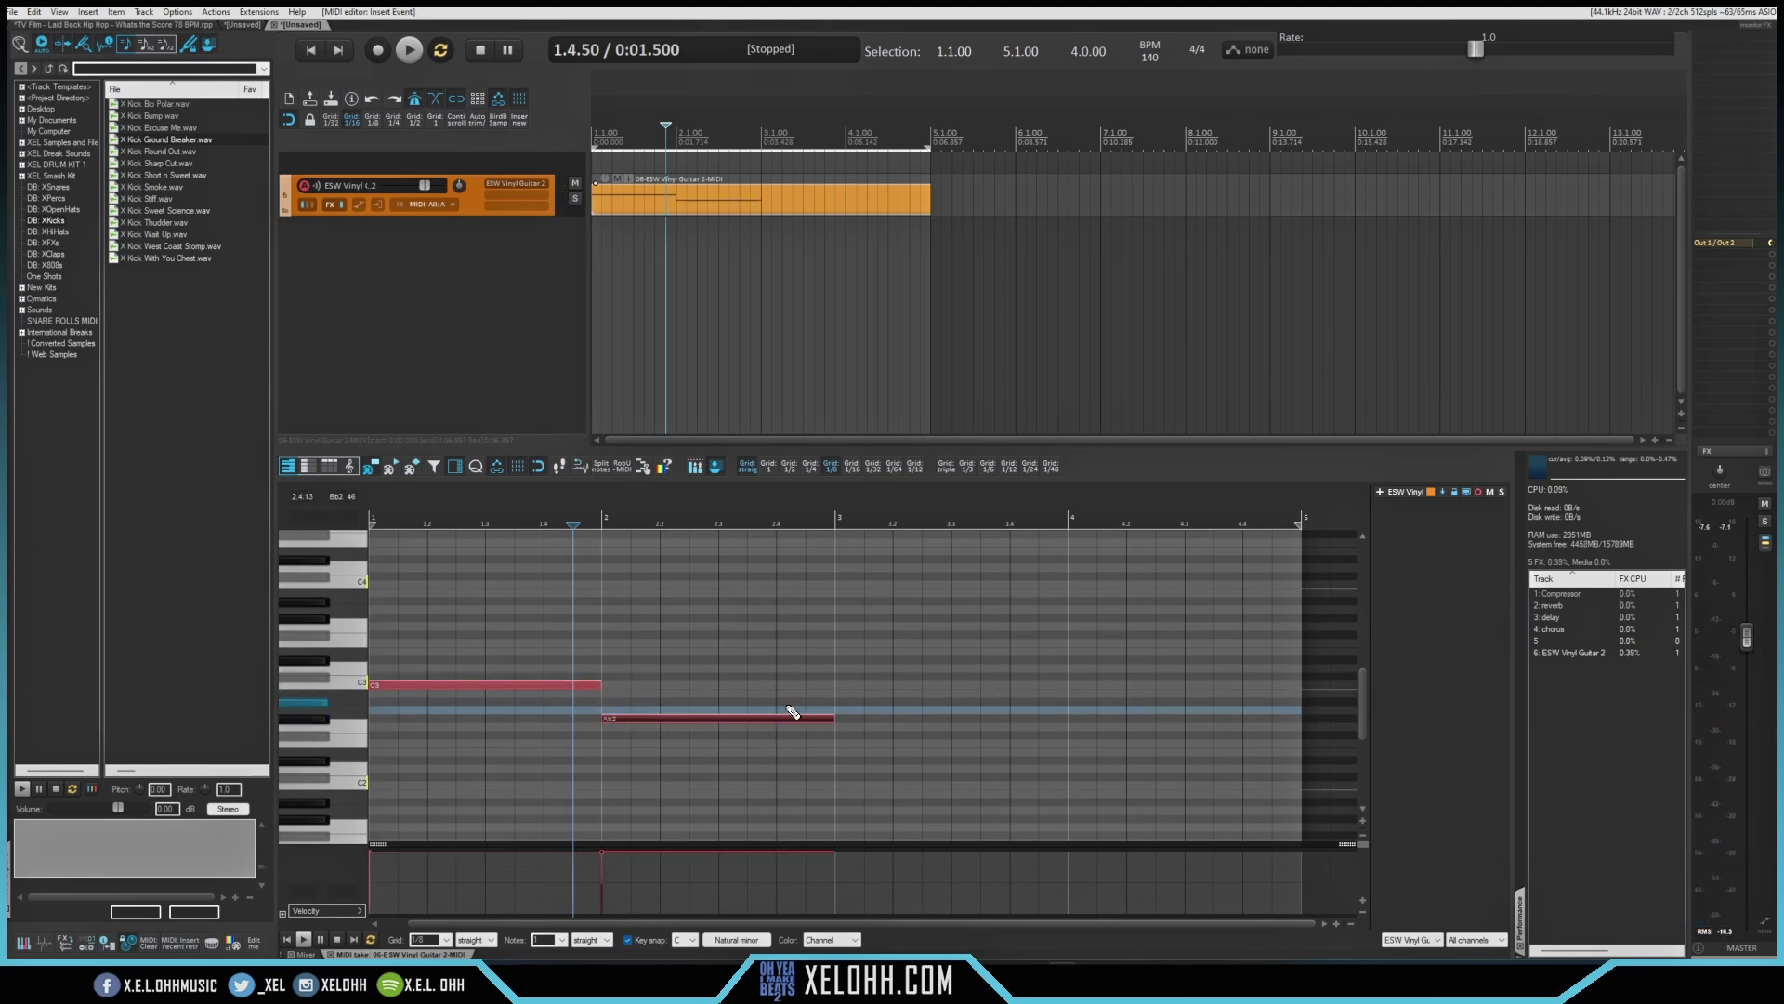
{"action": "left_click", "coordinate": [846, 703]}
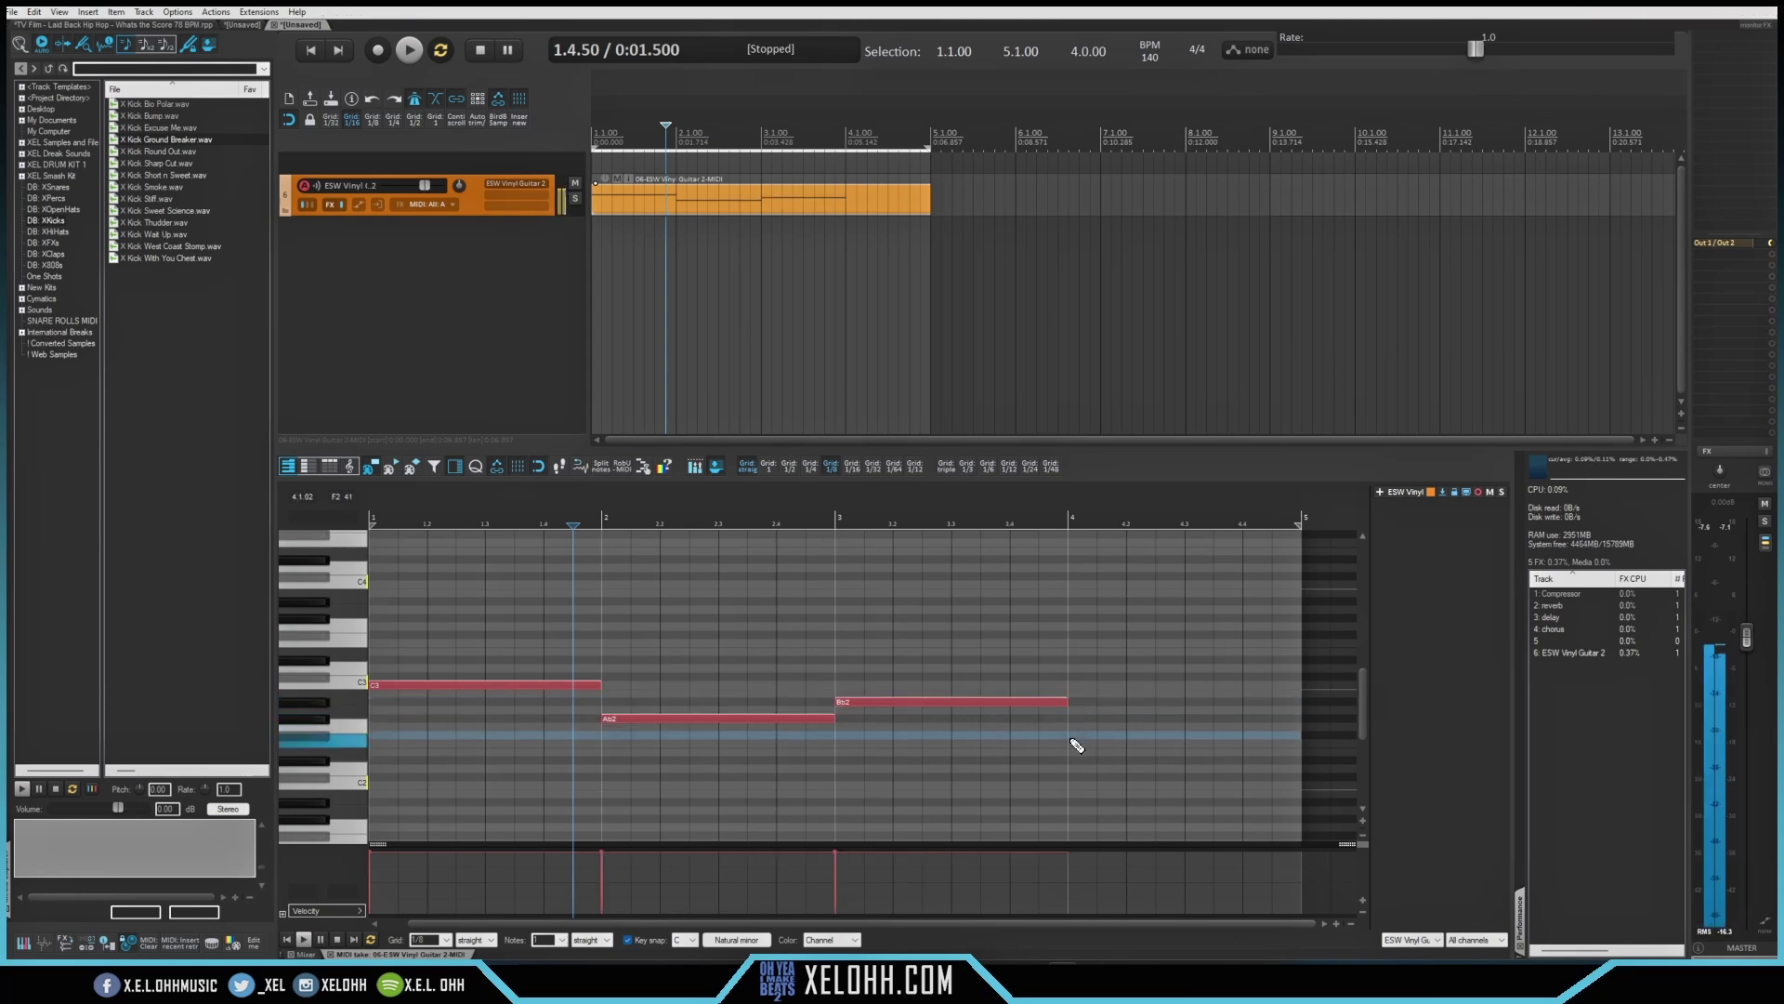
{"action": "left_click", "coordinate": [1076, 743]}
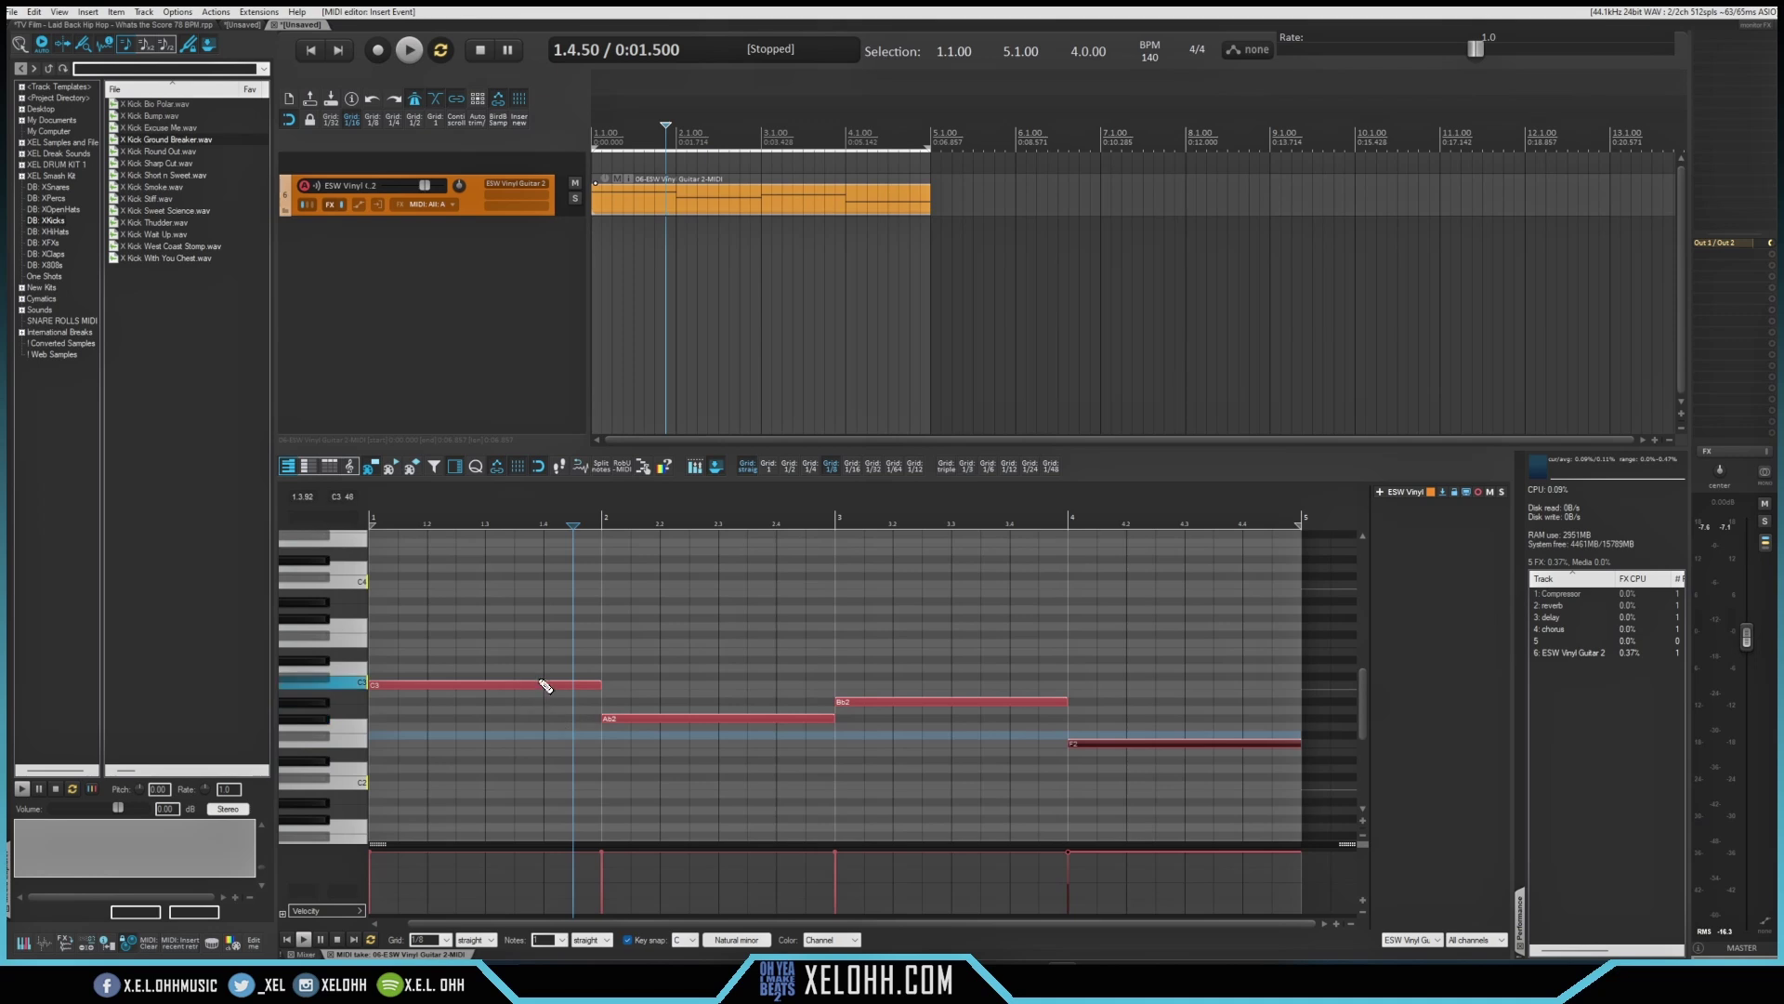
{"action": "key", "text": "Home"}
{"action": "key", "text": "space"}
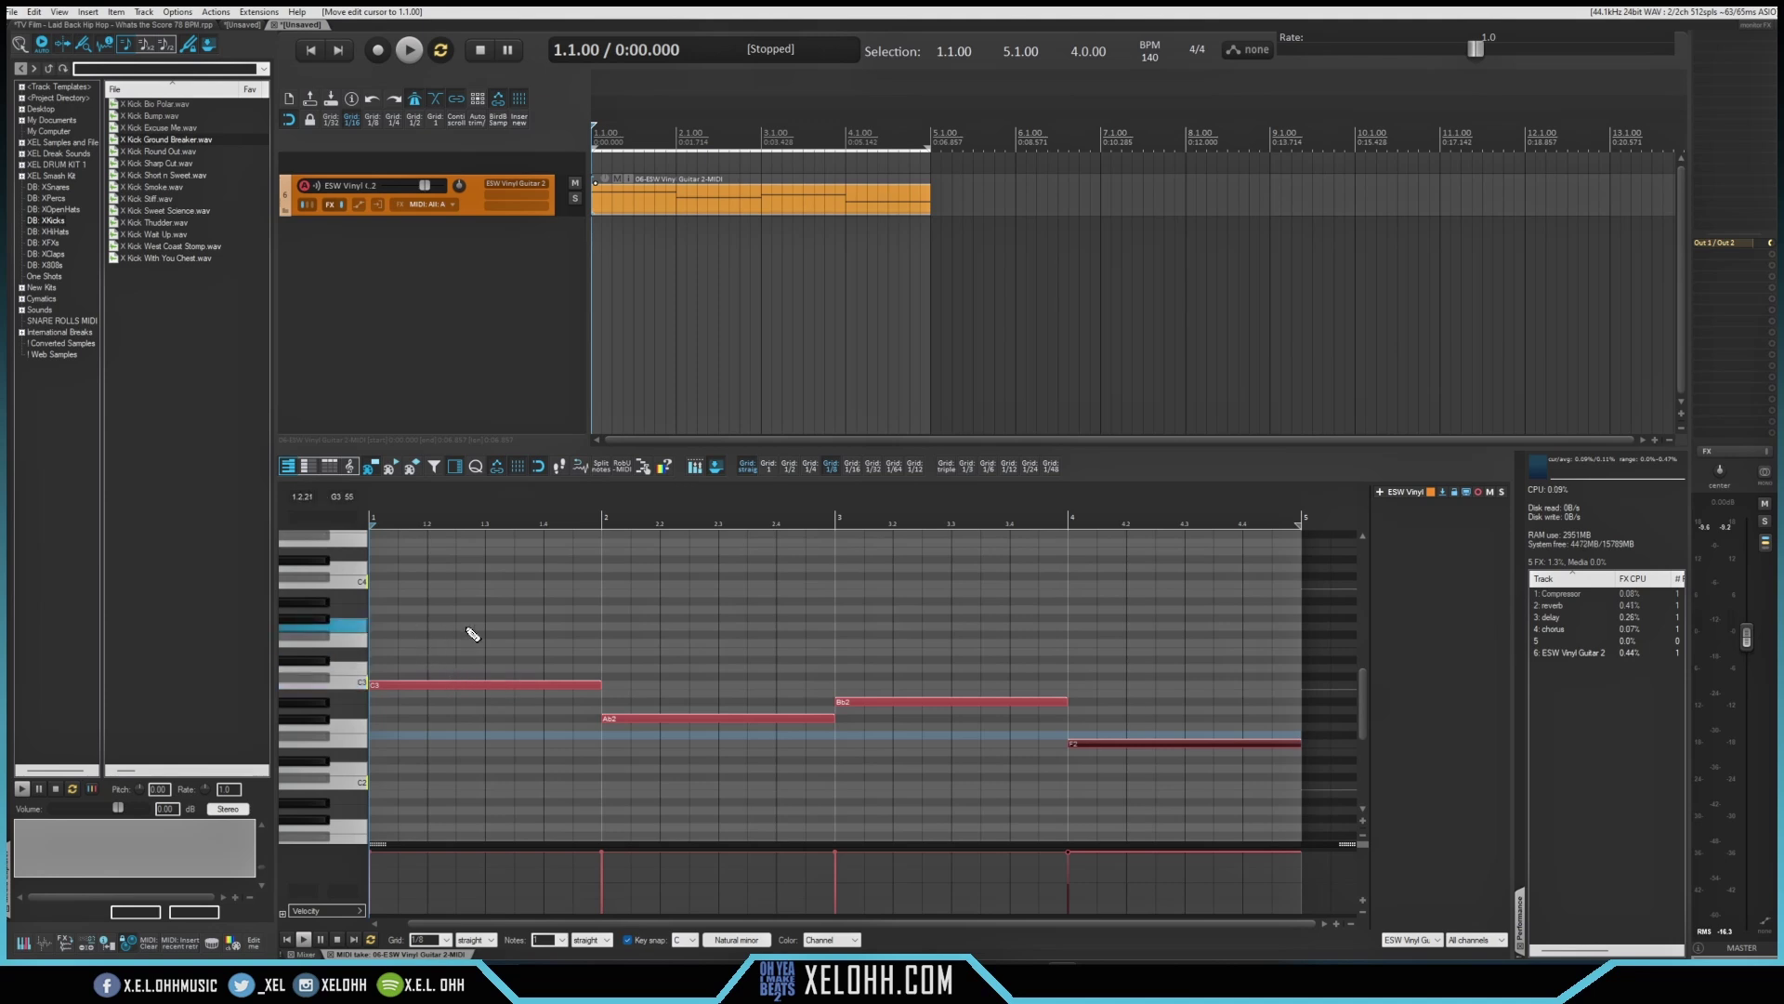
Add a one-bar C minor triad of C4, Eb4 and G4 above the bass note in bar 1.
{"action": "scroll", "coordinate": [571, 685], "scroll_direction": "up", "scroll_amount": 1}
{"action": "scroll", "coordinate": [568, 684], "scroll_direction": "up", "scroll_amount": 1}
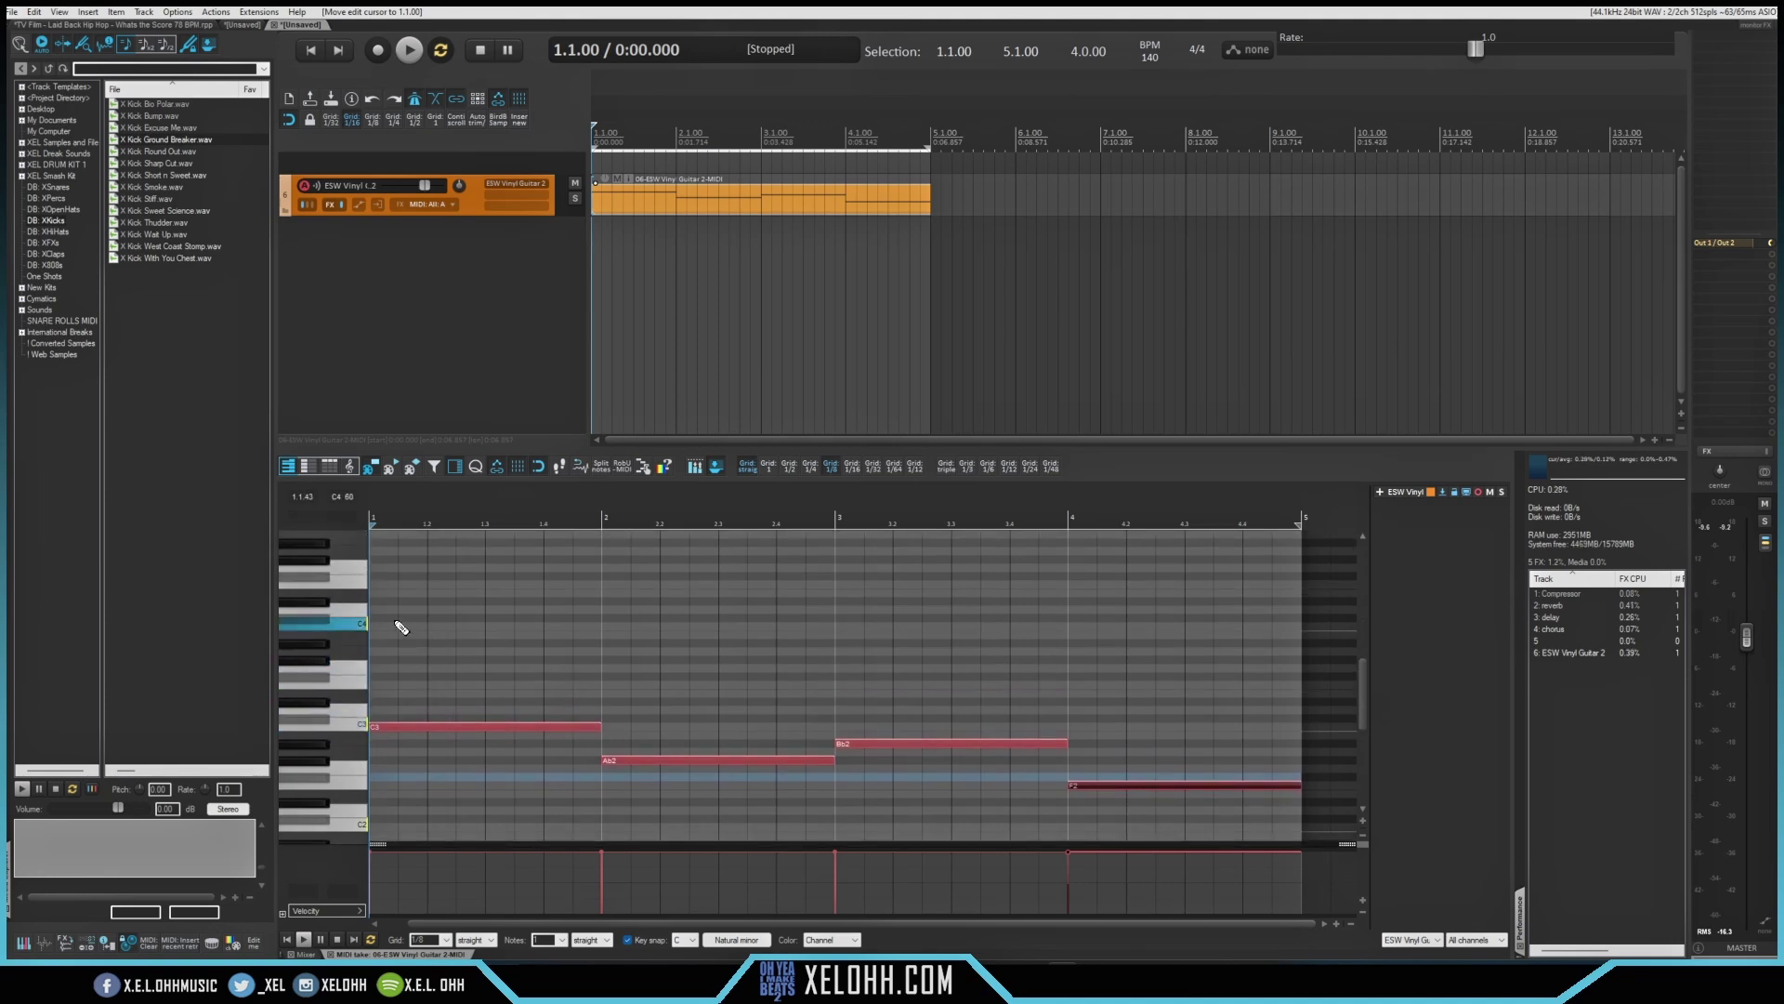
{"action": "scroll", "coordinate": [399, 650], "scroll_direction": "up", "scroll_amount": 2}
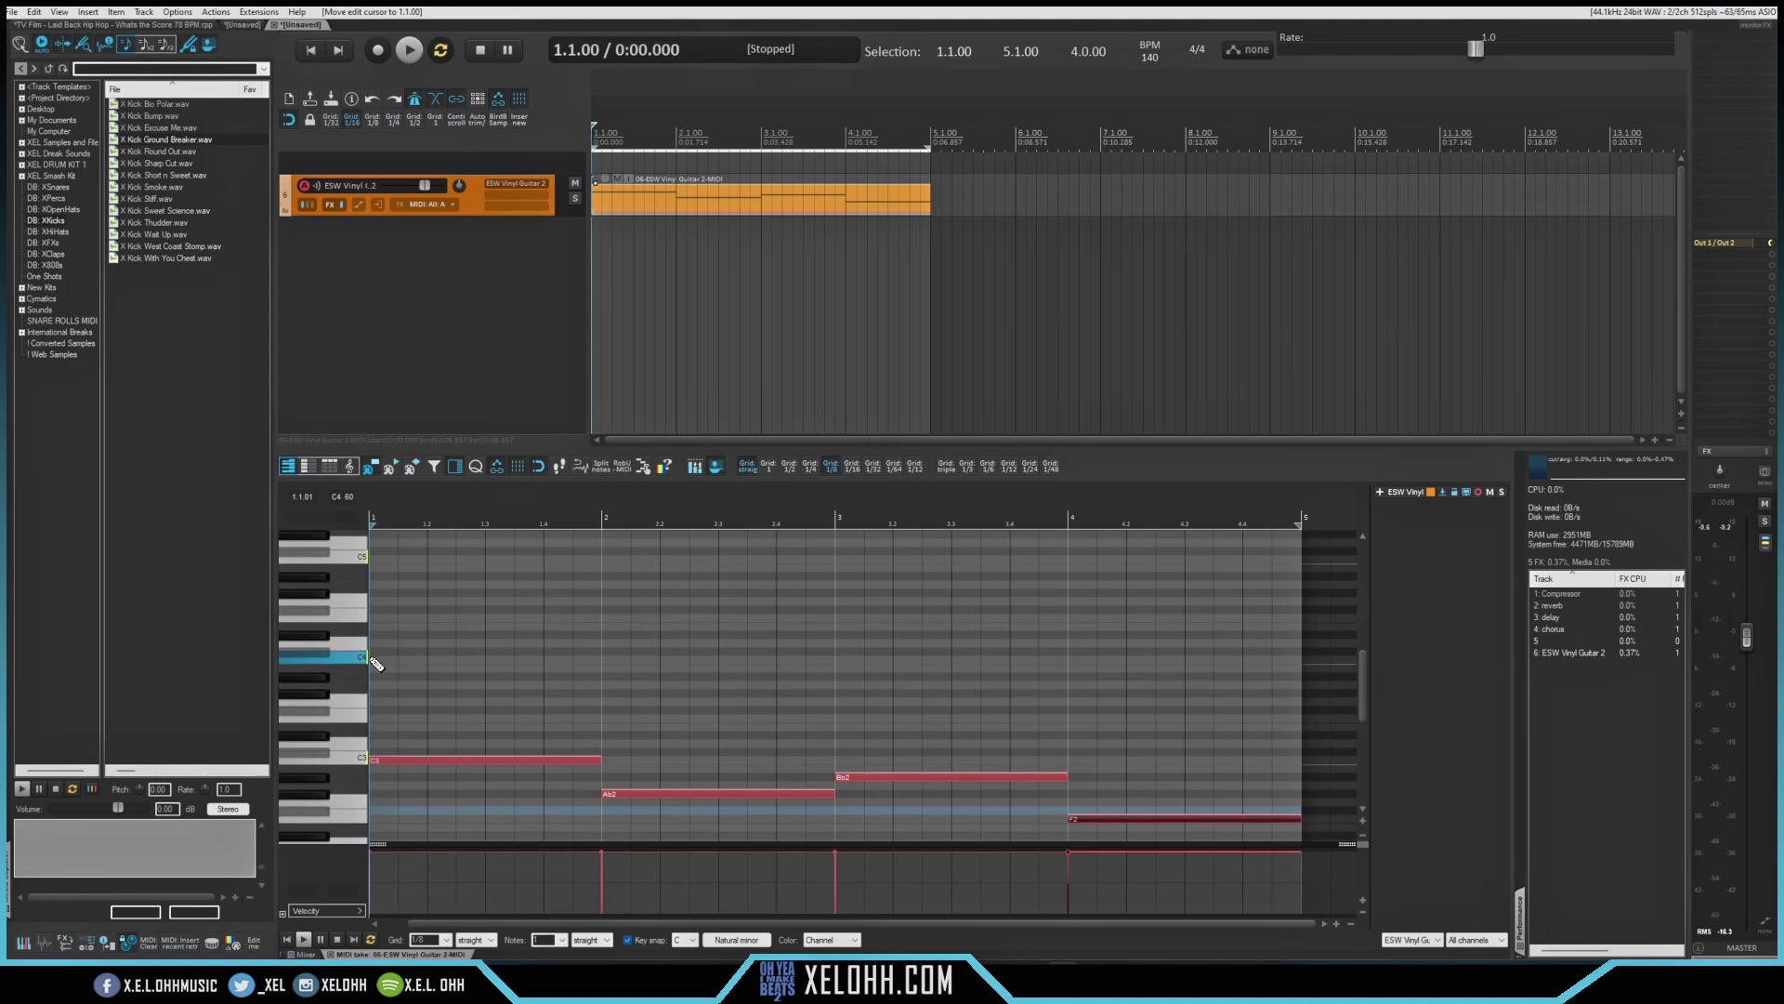
{"action": "left_click", "coordinate": [376, 662]}
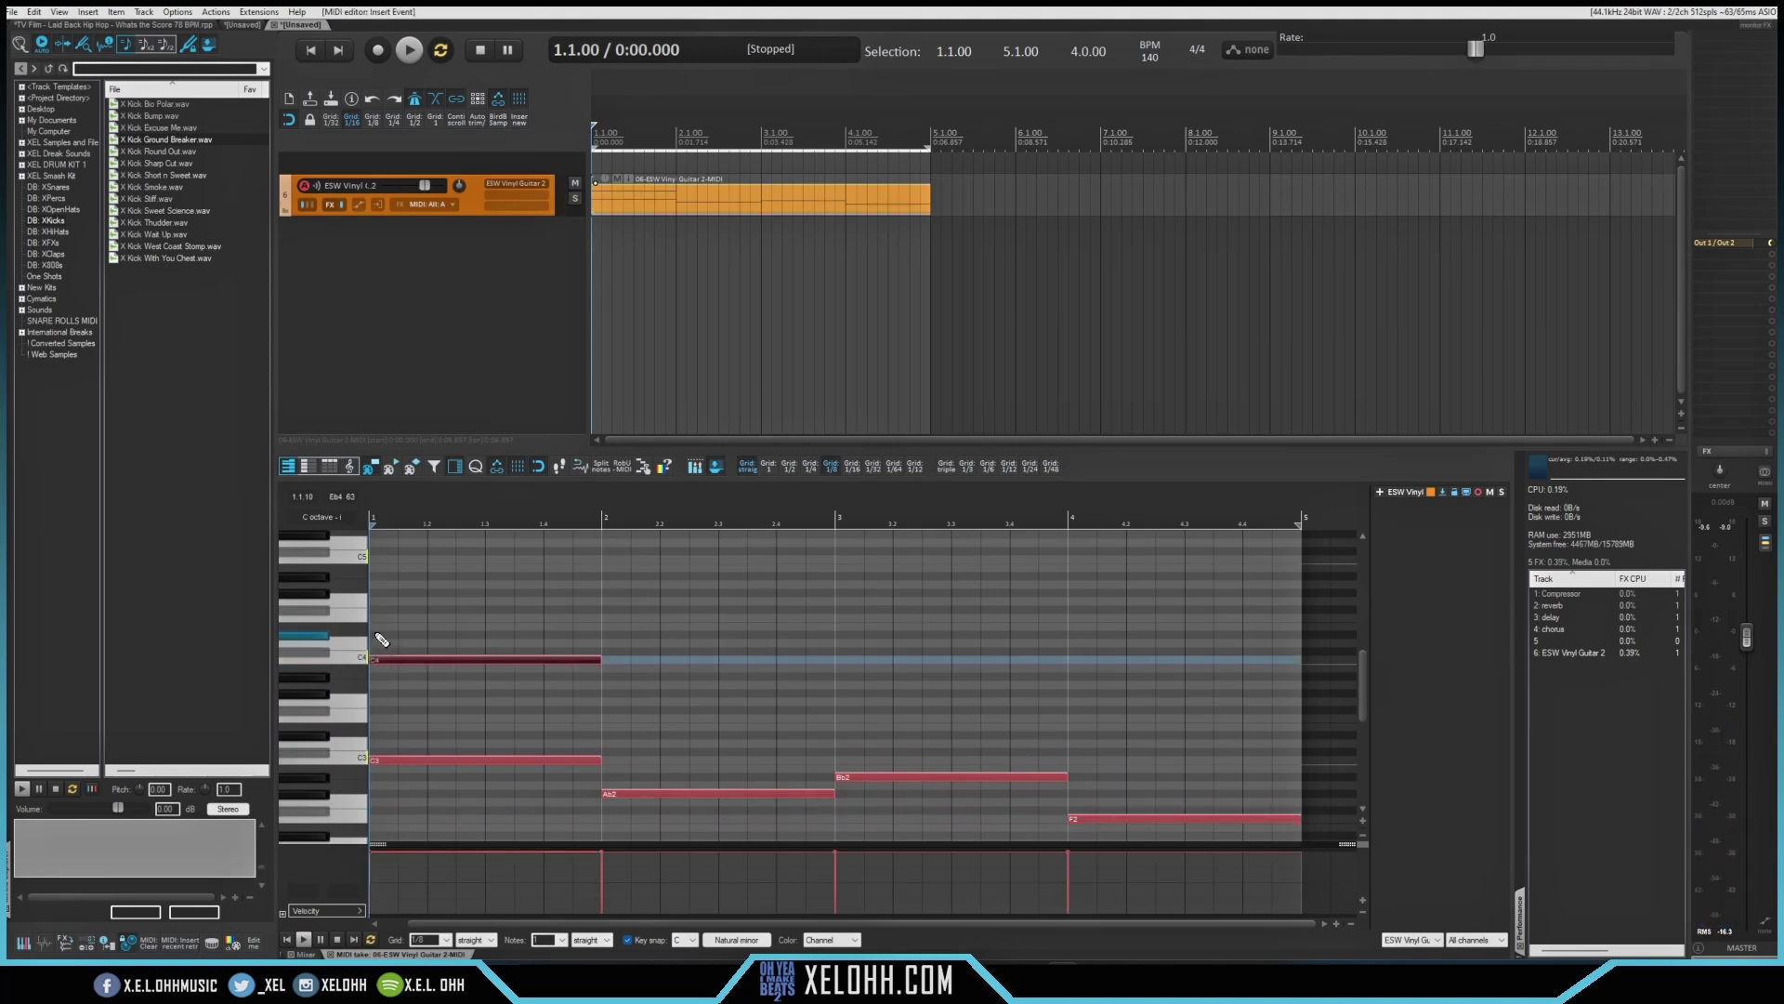
{"action": "left_click", "coordinate": [378, 636]}
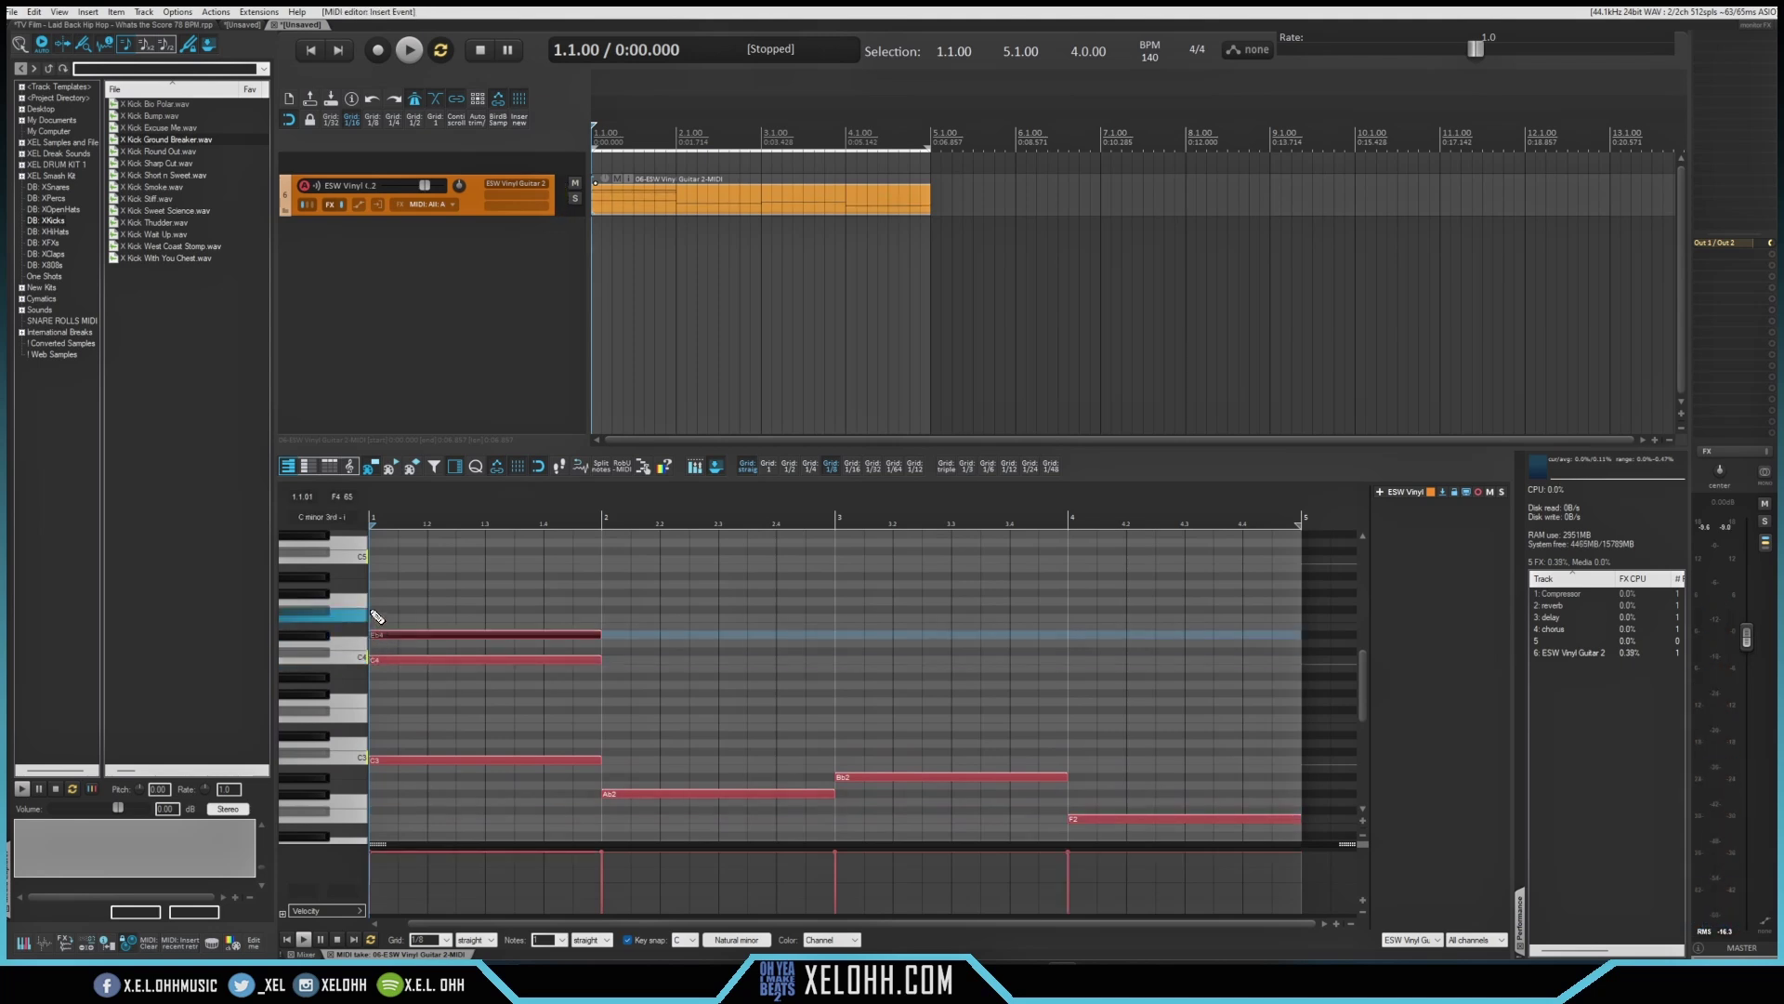
{"action": "left_click", "coordinate": [378, 601]}
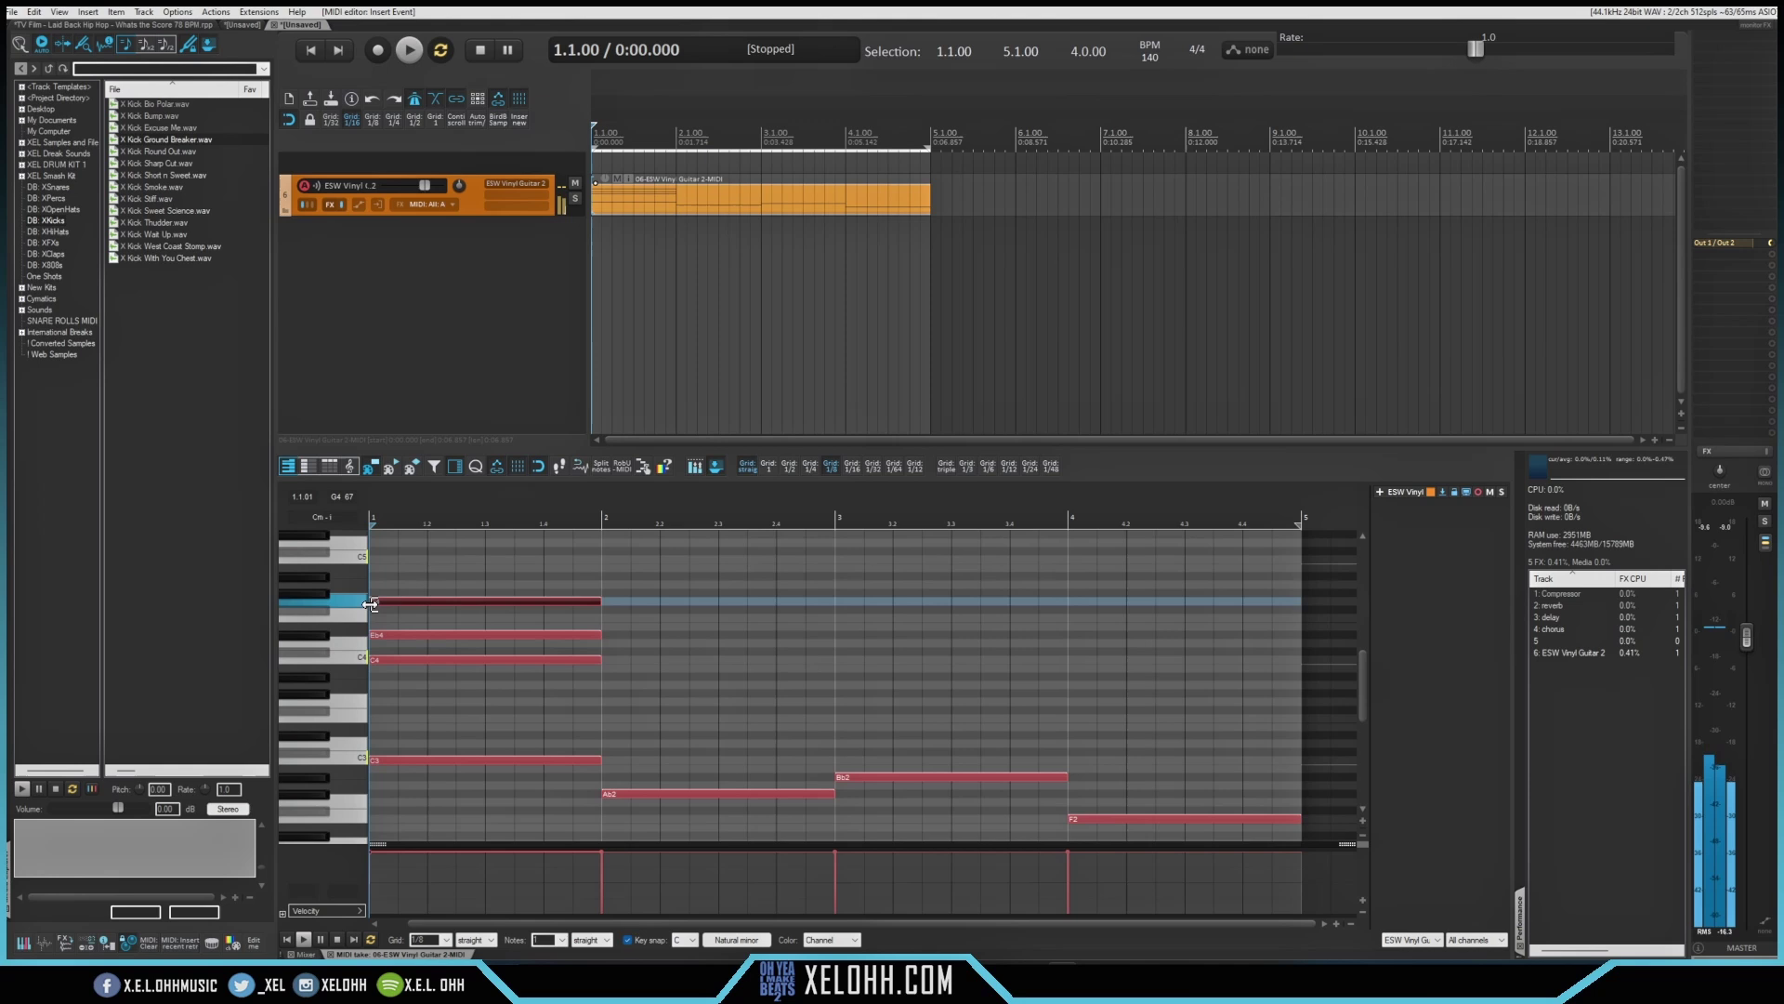
Add one-bar triads above the bass: Ab3, C4 and Eb4 in bar 2, and Bb3, D4 and F4 in bar 3.
{"action": "left_click", "coordinate": [611, 693]}
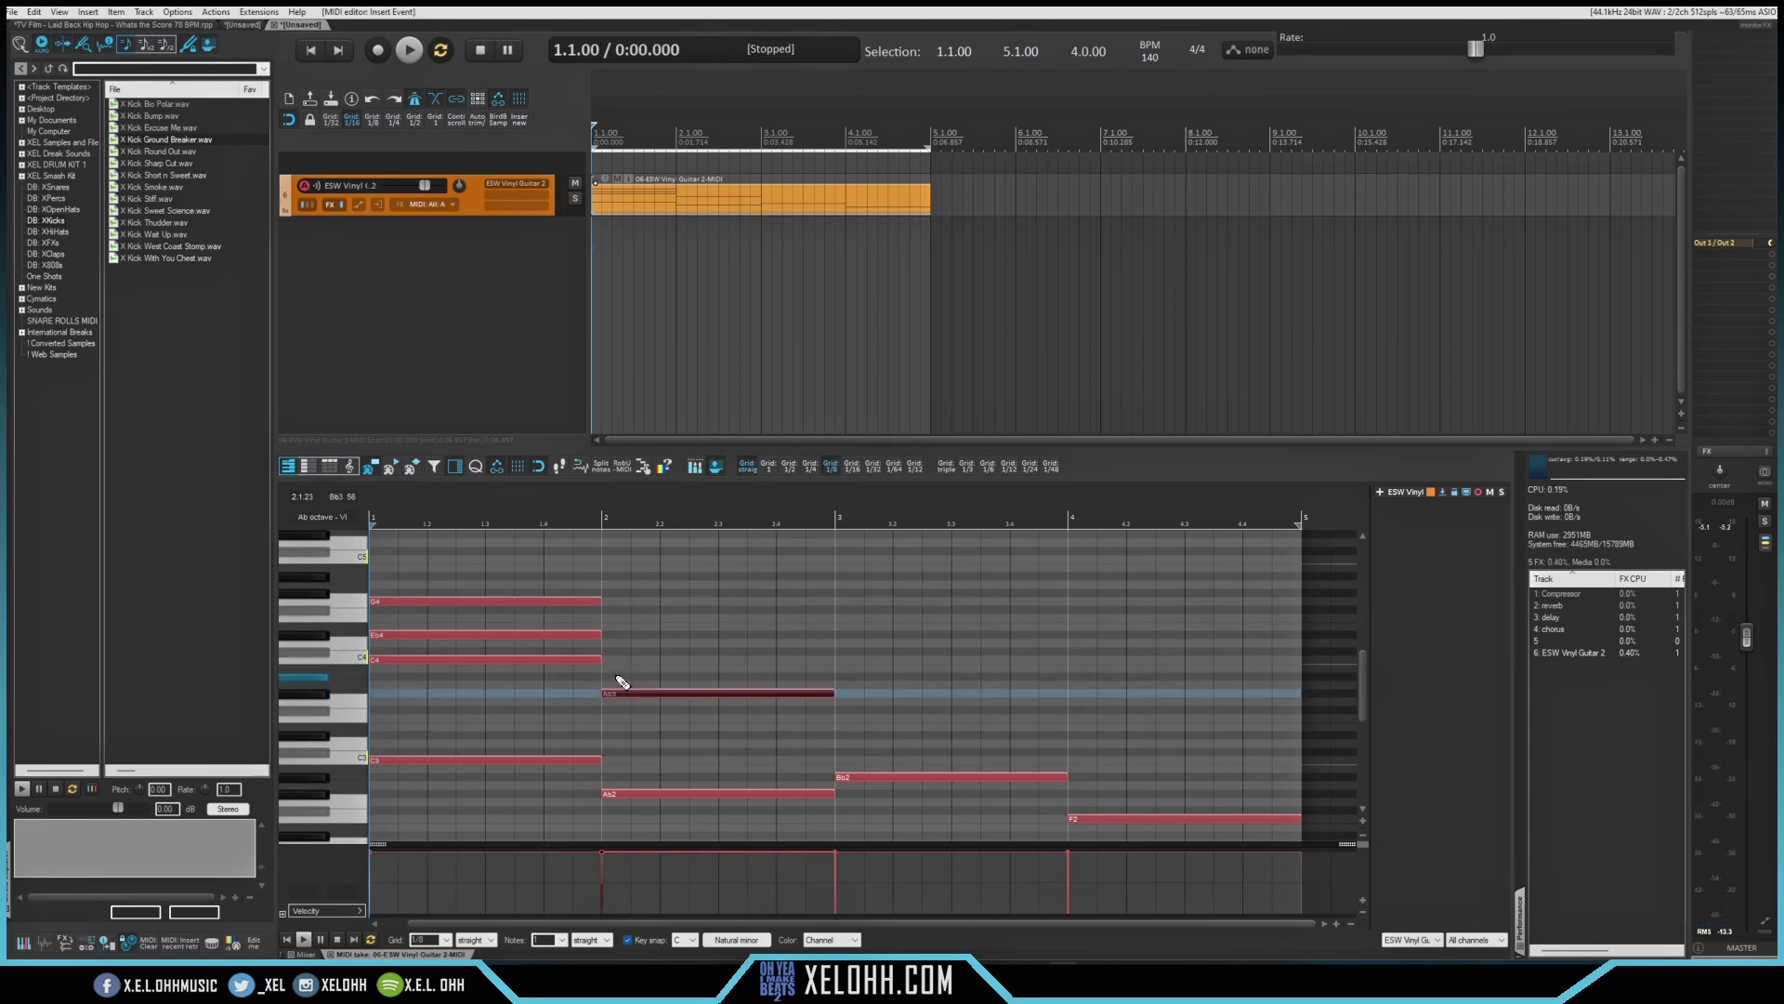
{"action": "left_click", "coordinate": [616, 661]}
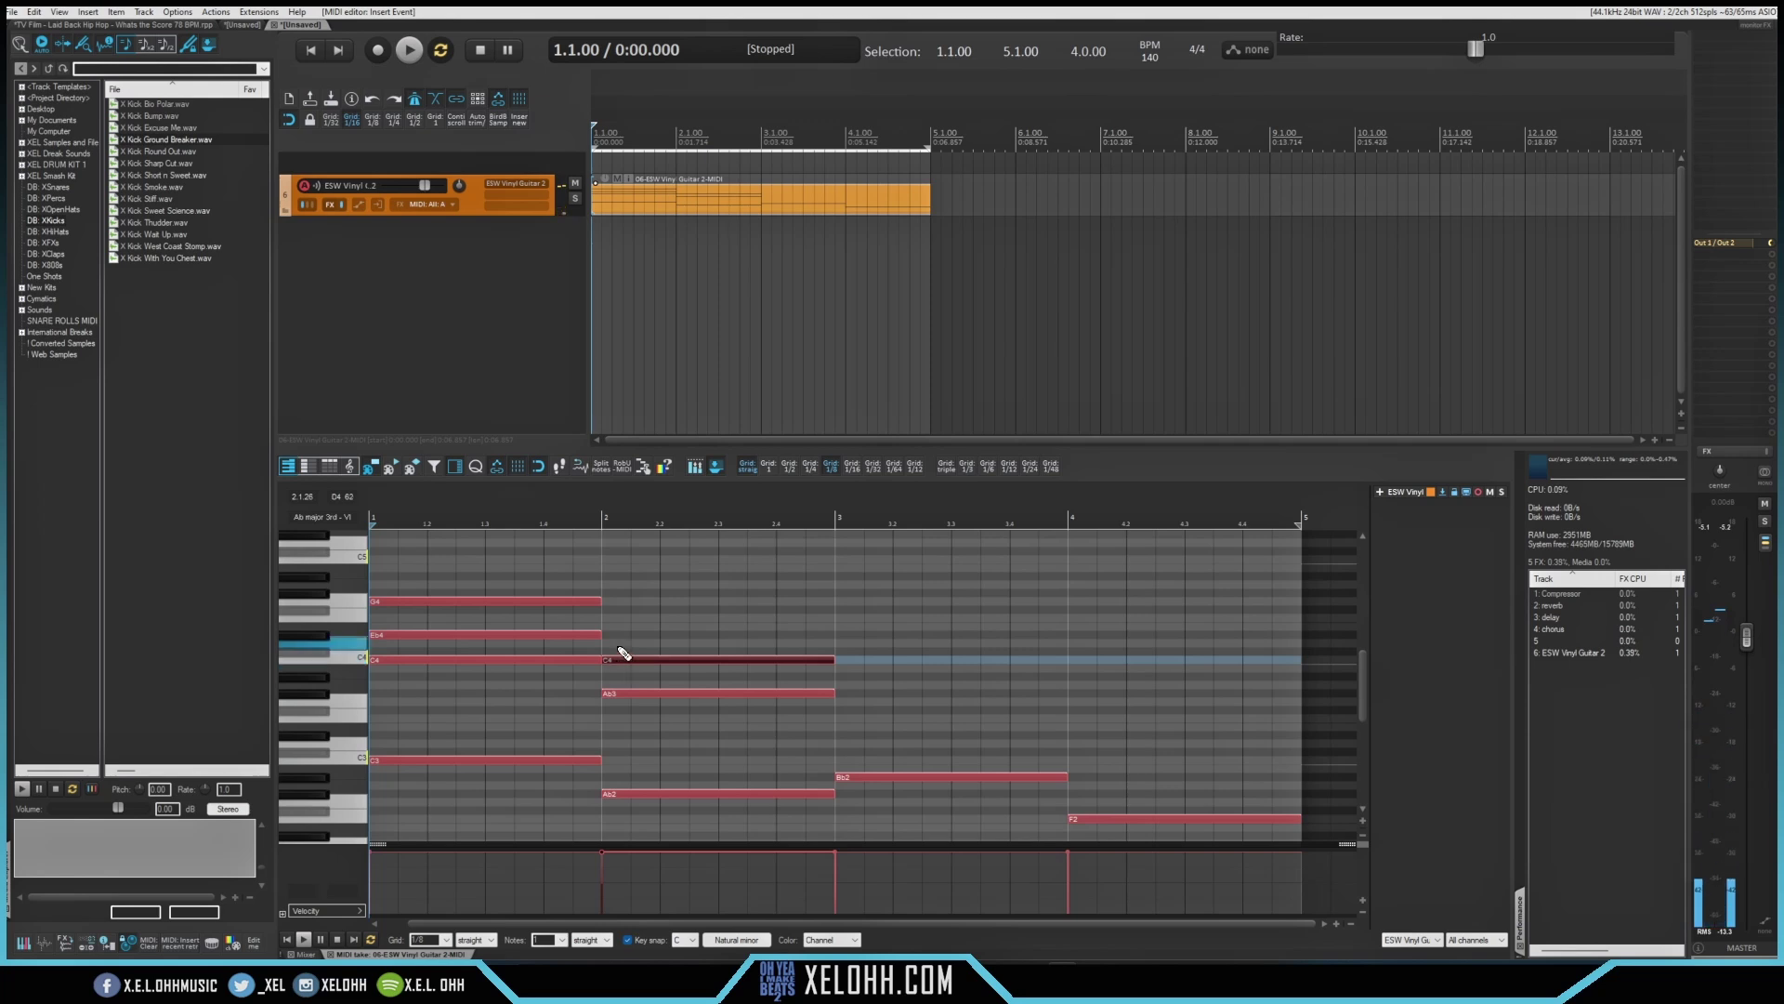
{"action": "left_click", "coordinate": [618, 634]}
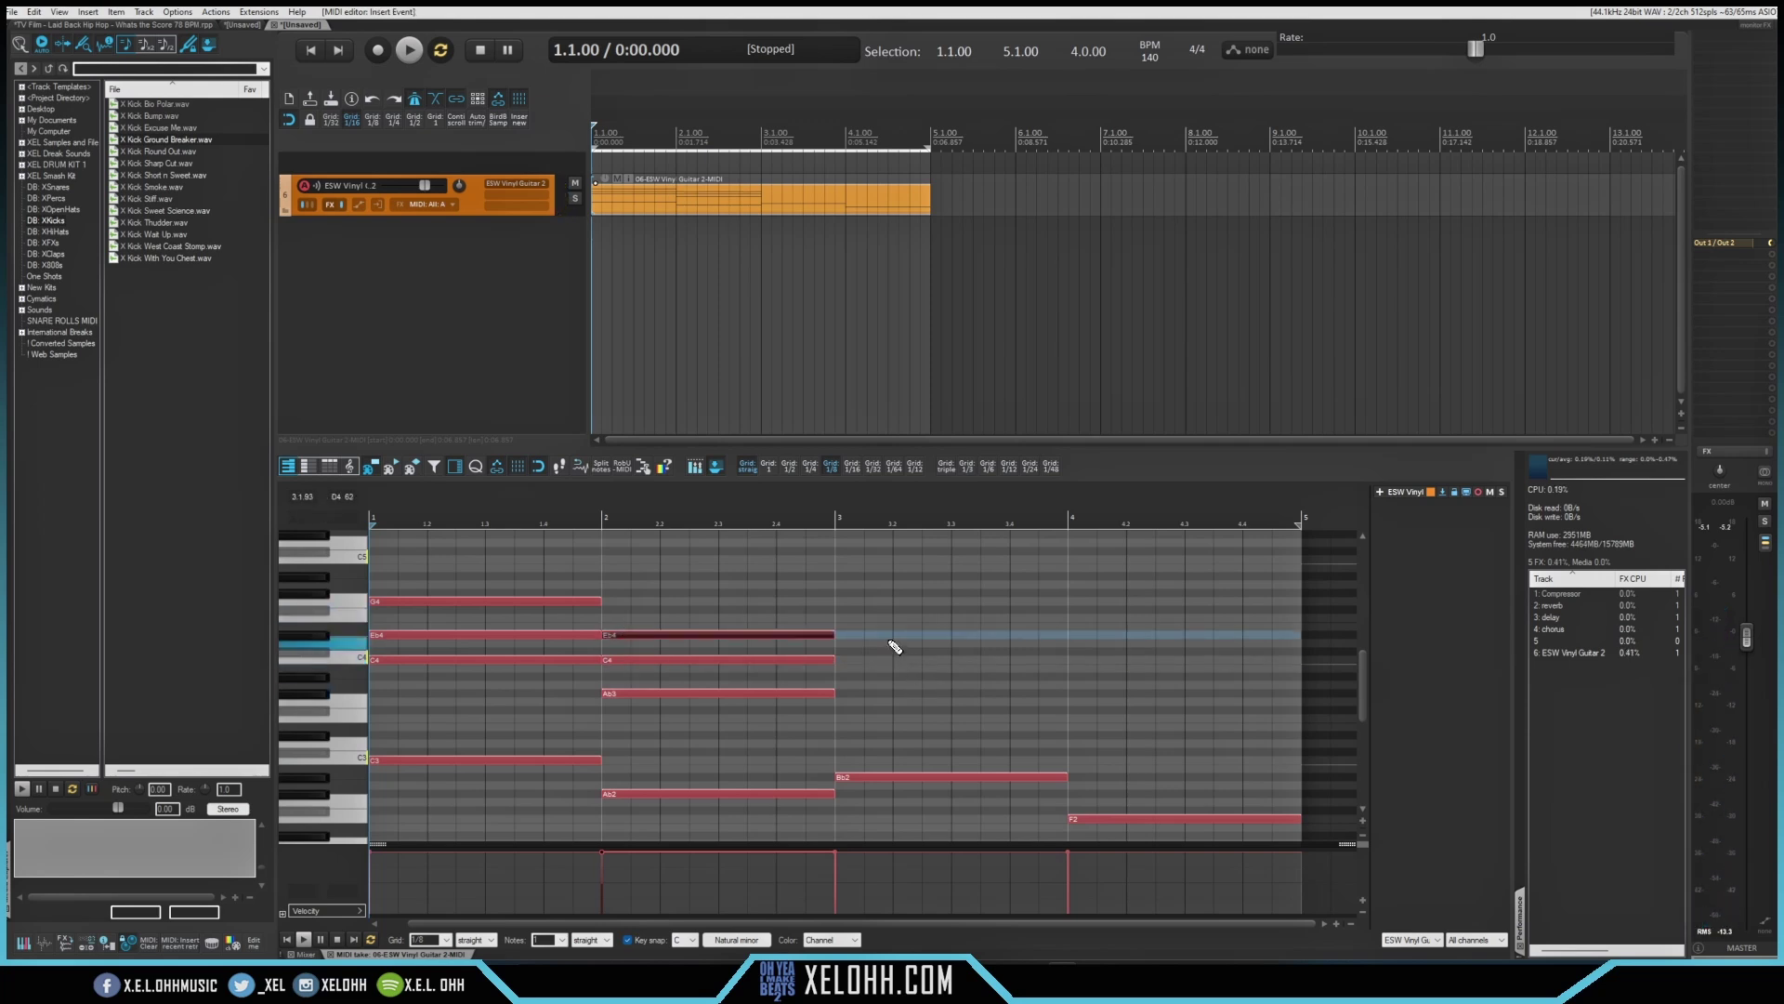
{"action": "left_click", "coordinate": [843, 677]}
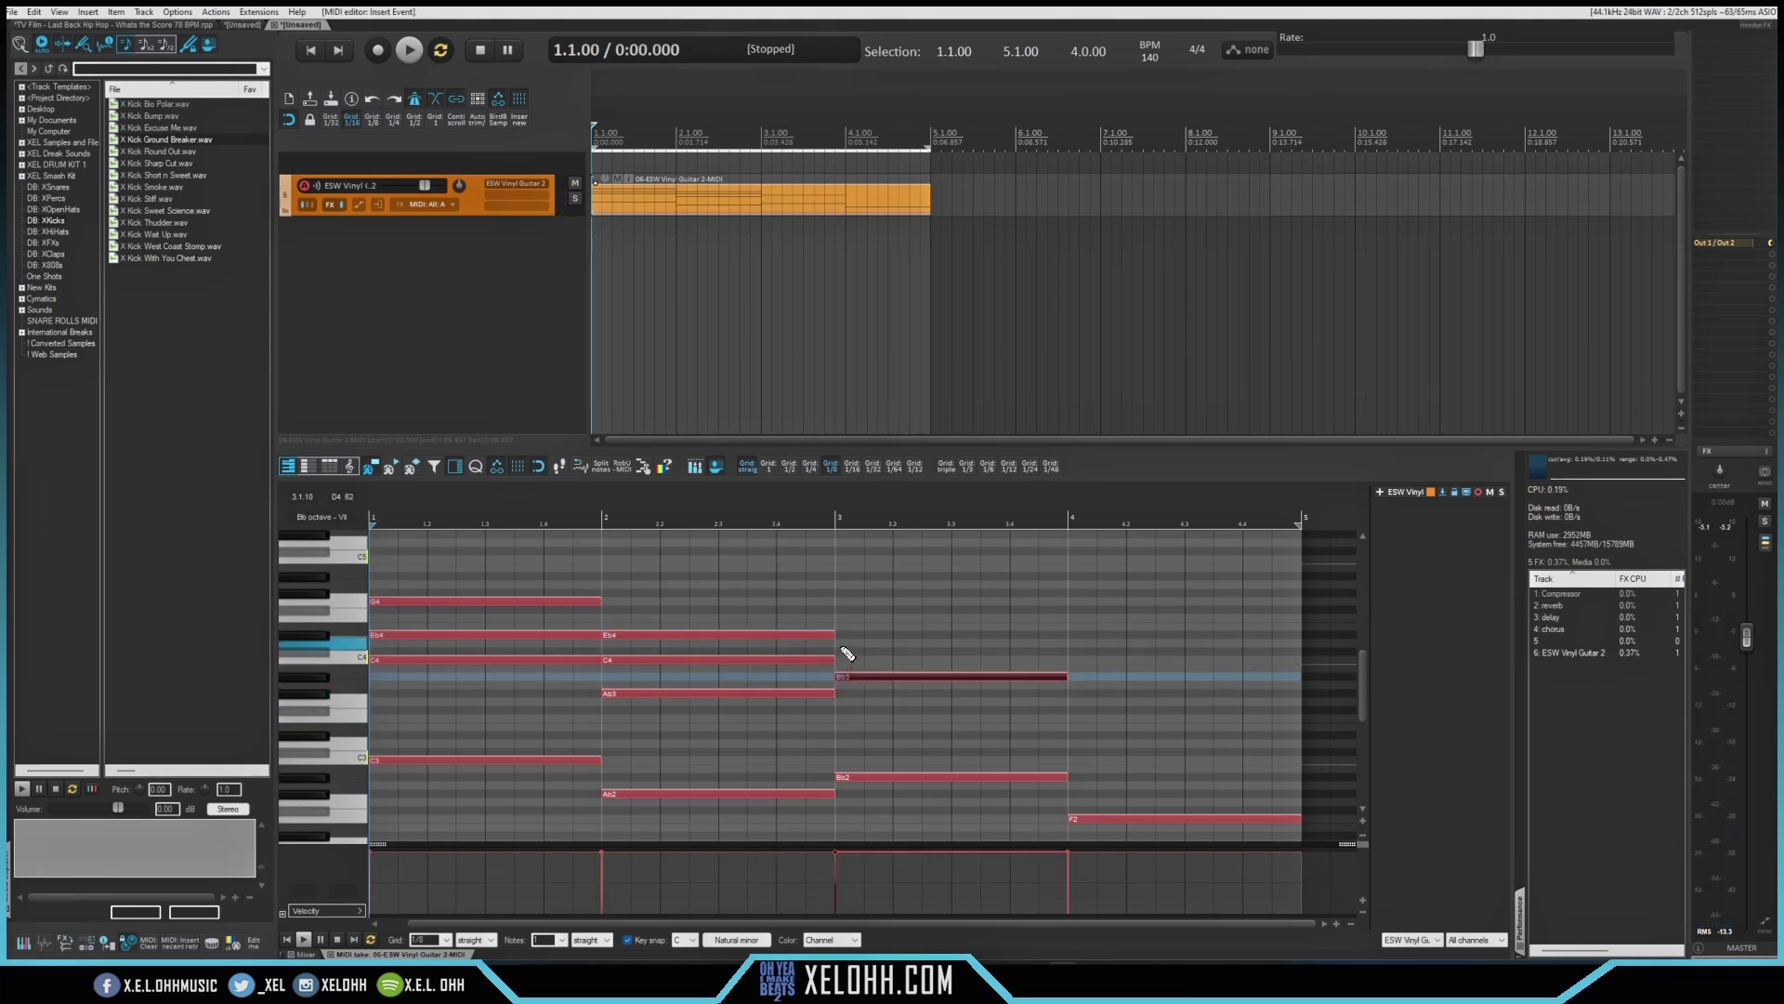
{"action": "left_click", "coordinate": [841, 644]}
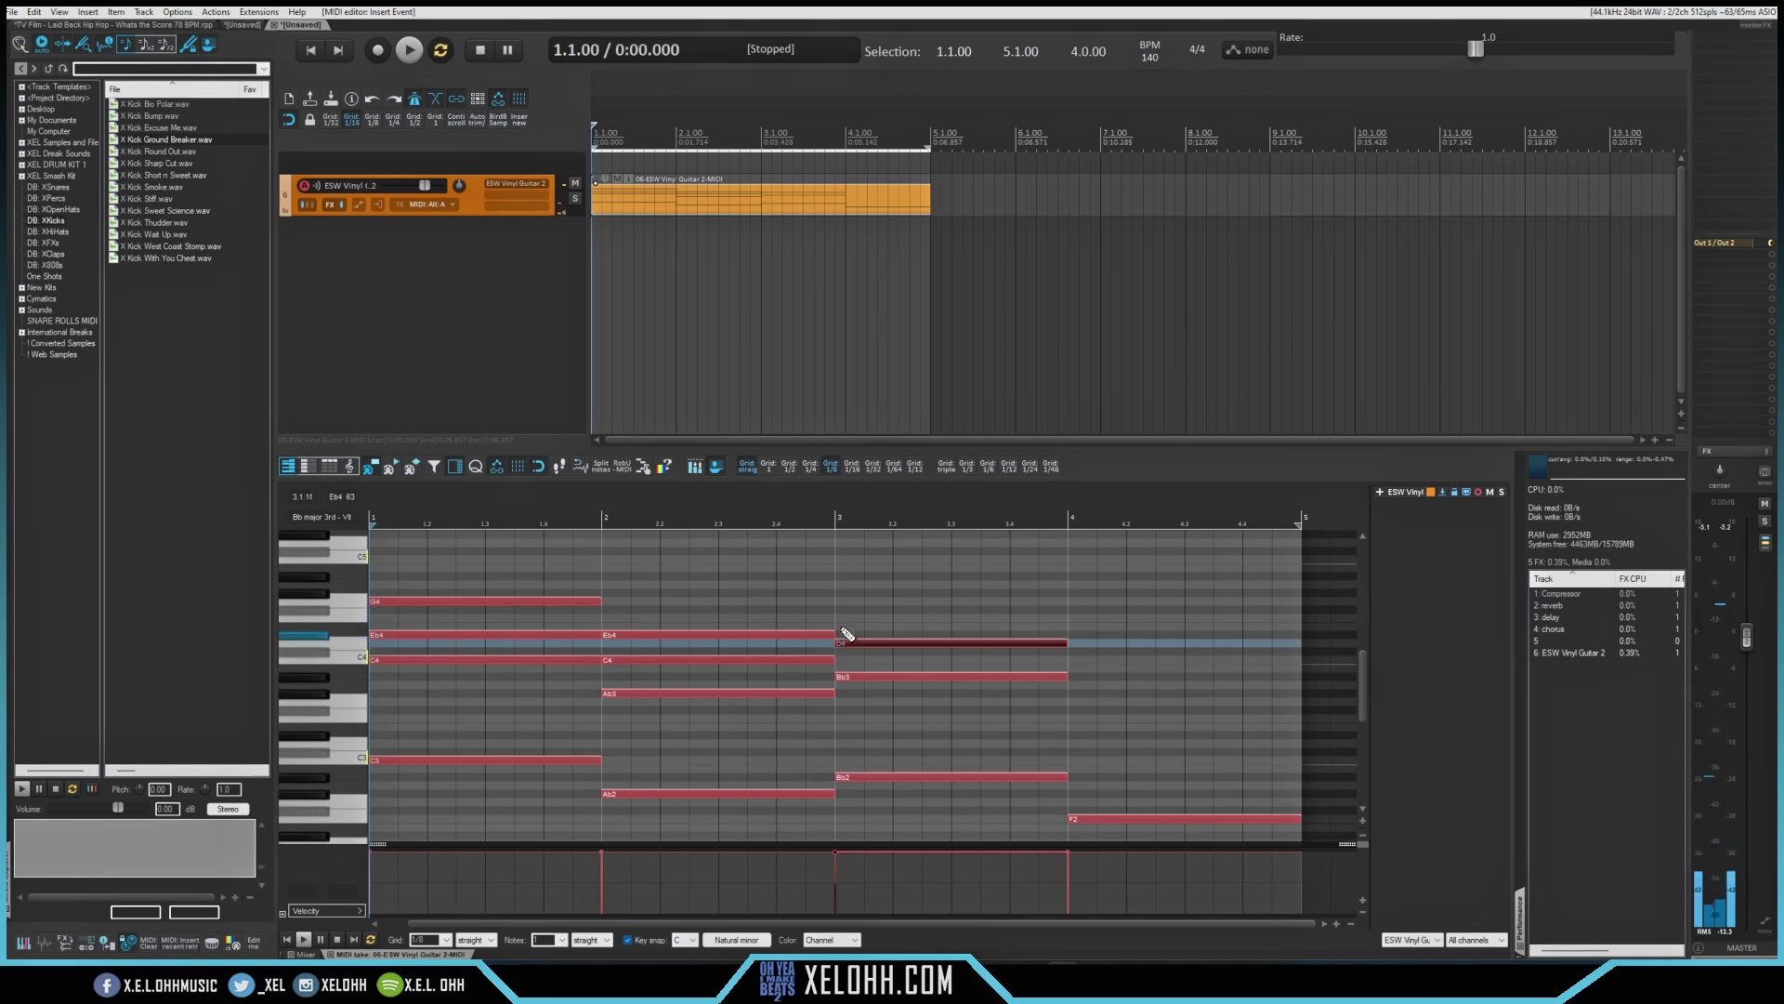
{"action": "left_click", "coordinate": [841, 617]}
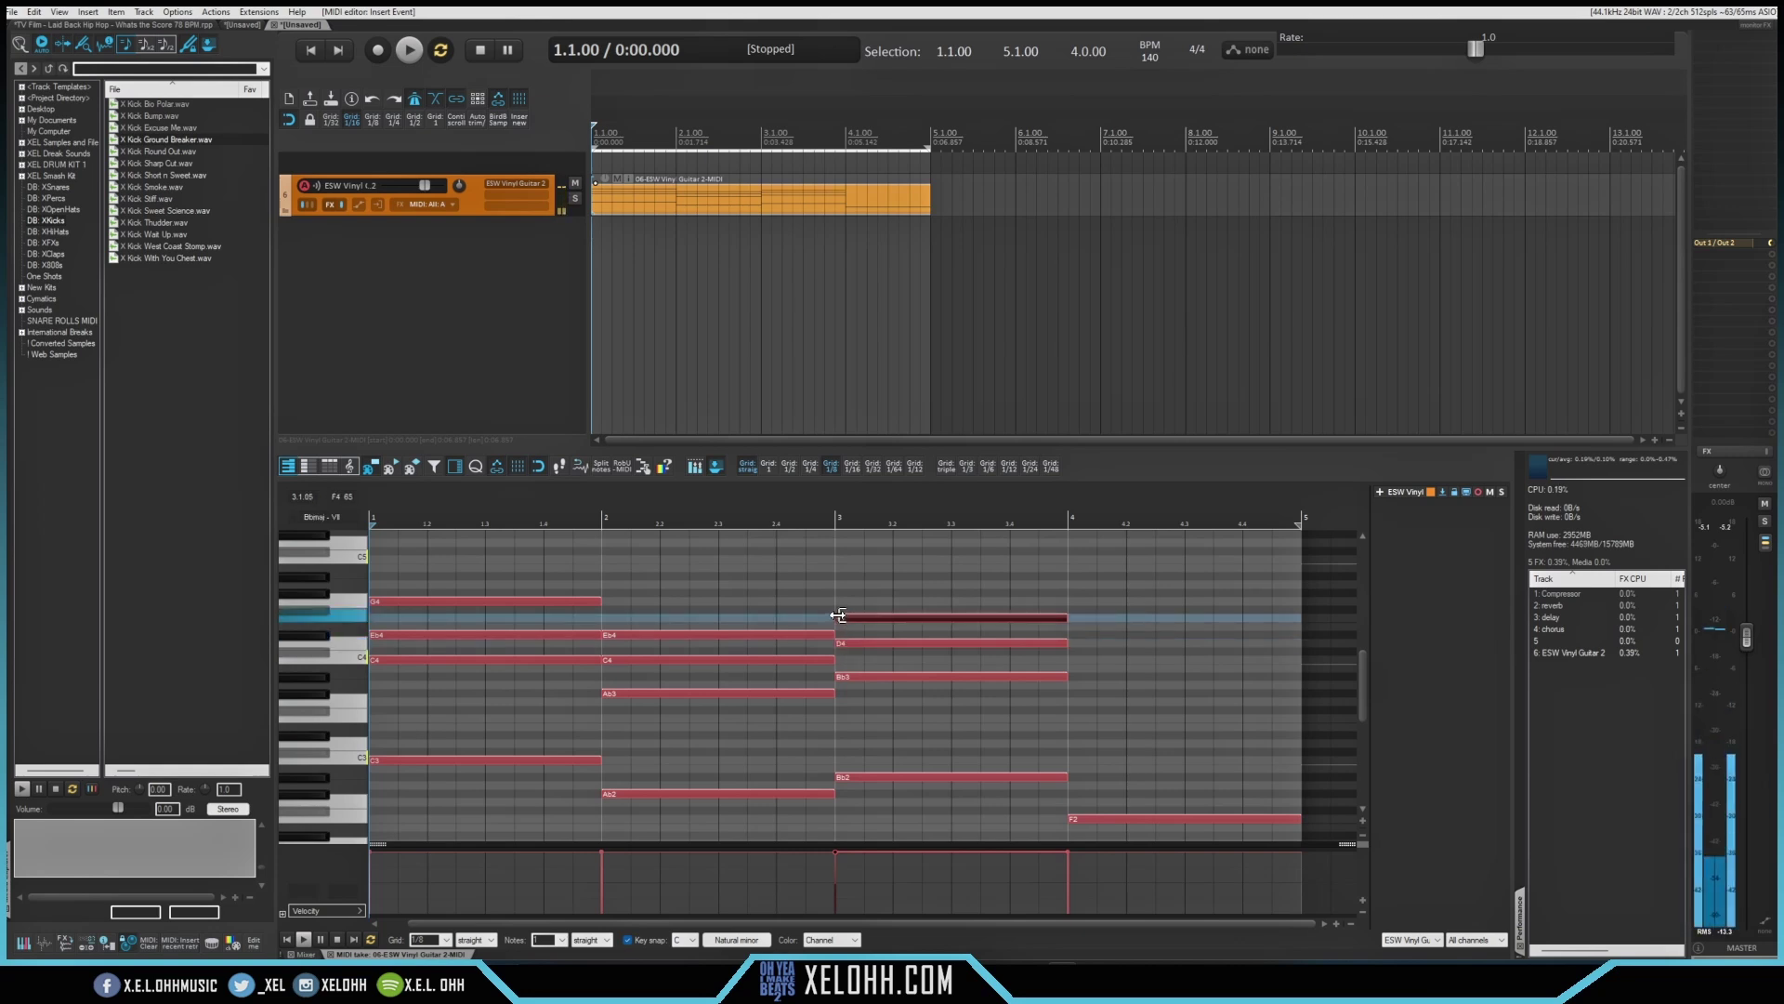
Add a one-bar F minor triad of F3, Ab3 and C4 in bar 4 and play back the progression.
{"action": "left_click", "coordinate": [1070, 718]}
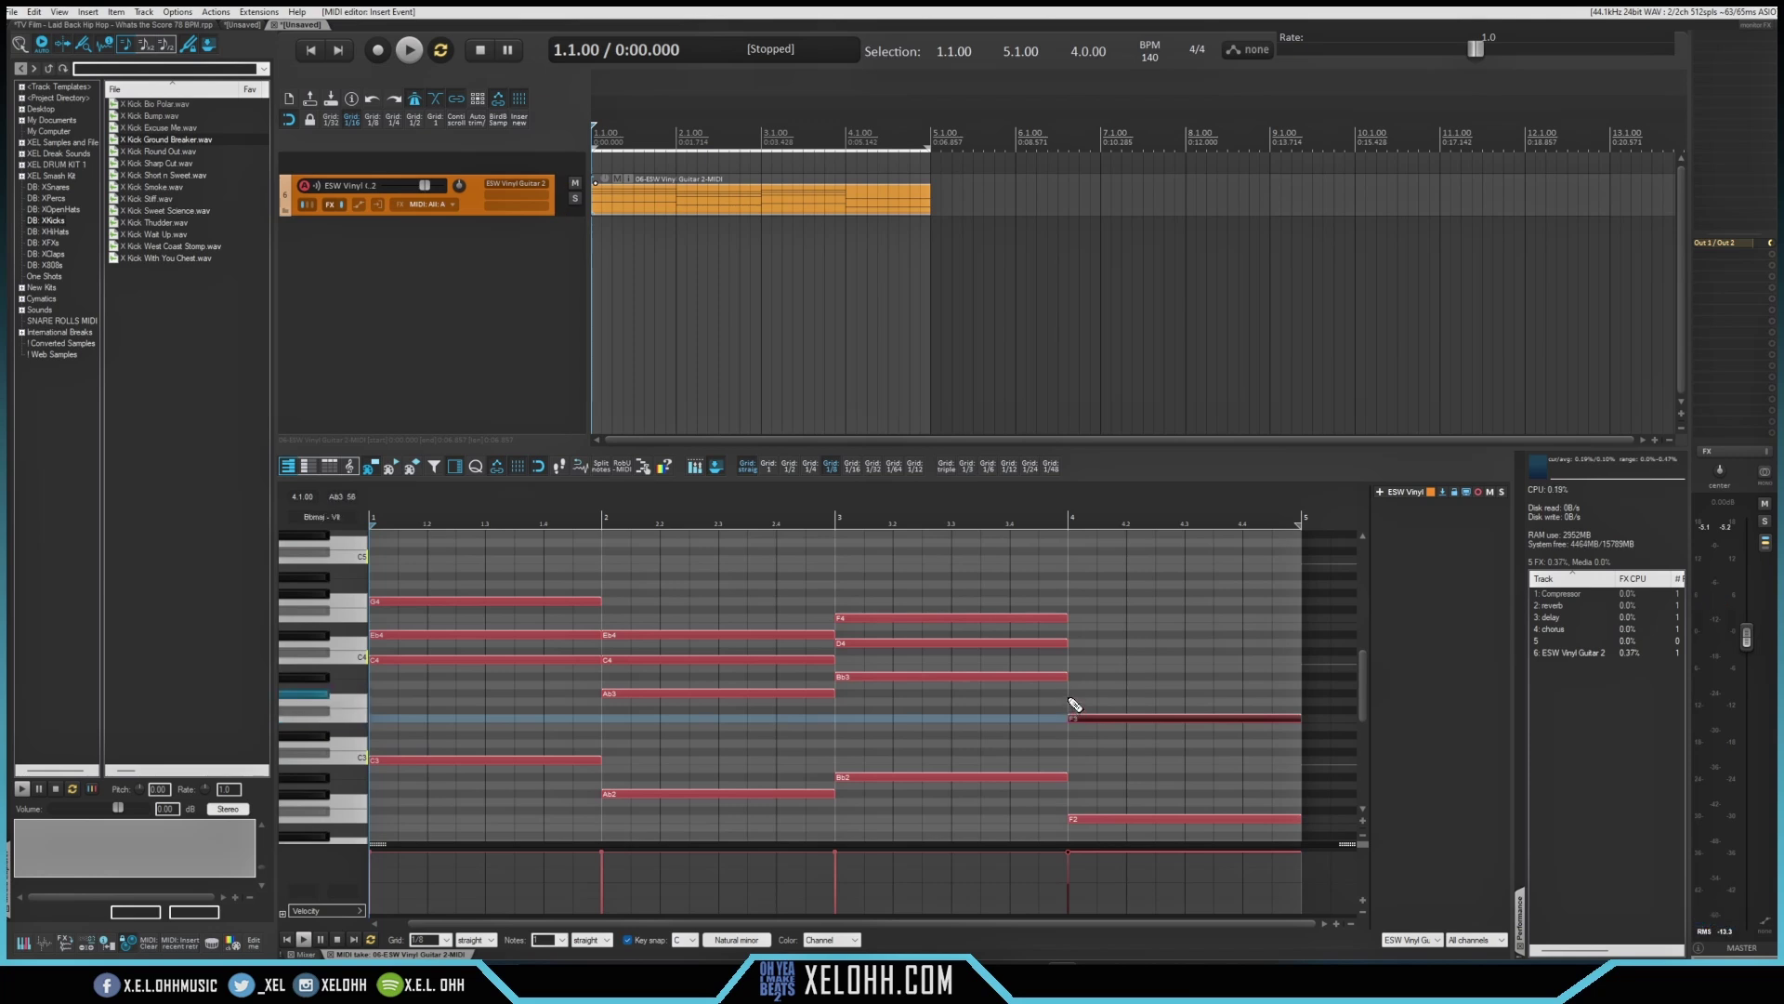
{"action": "left_click", "coordinate": [1071, 692]}
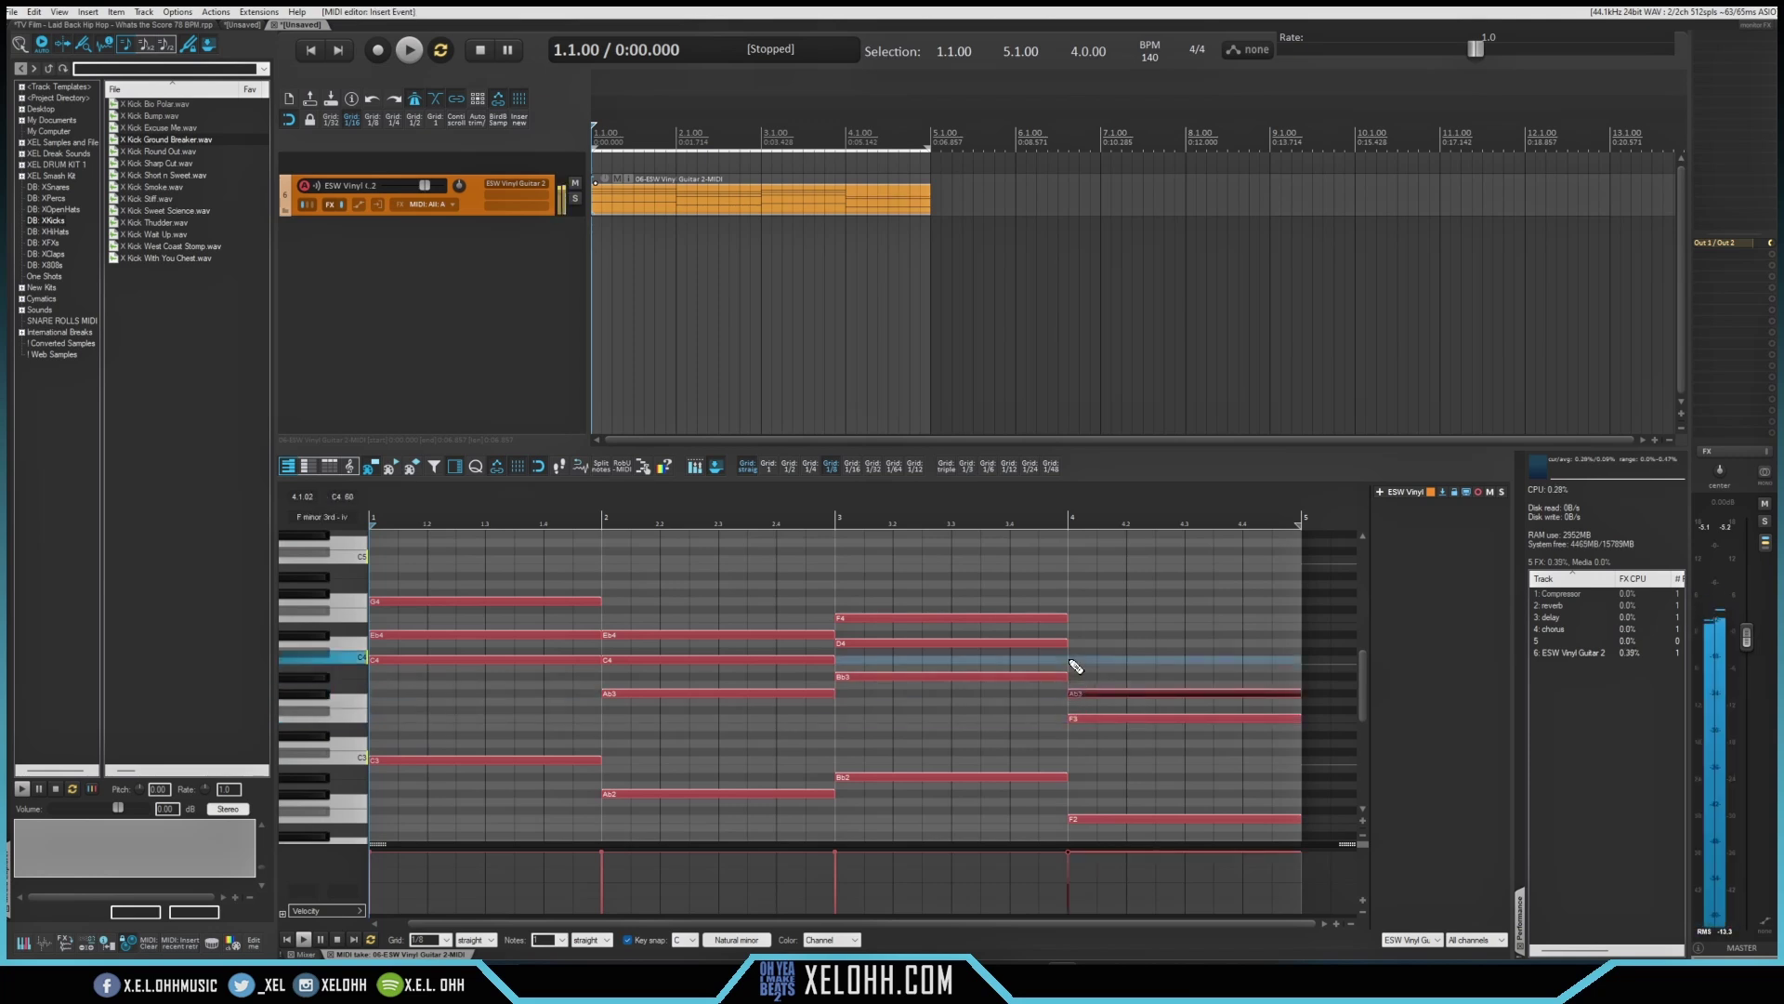
{"action": "left_click", "coordinate": [1073, 660]}
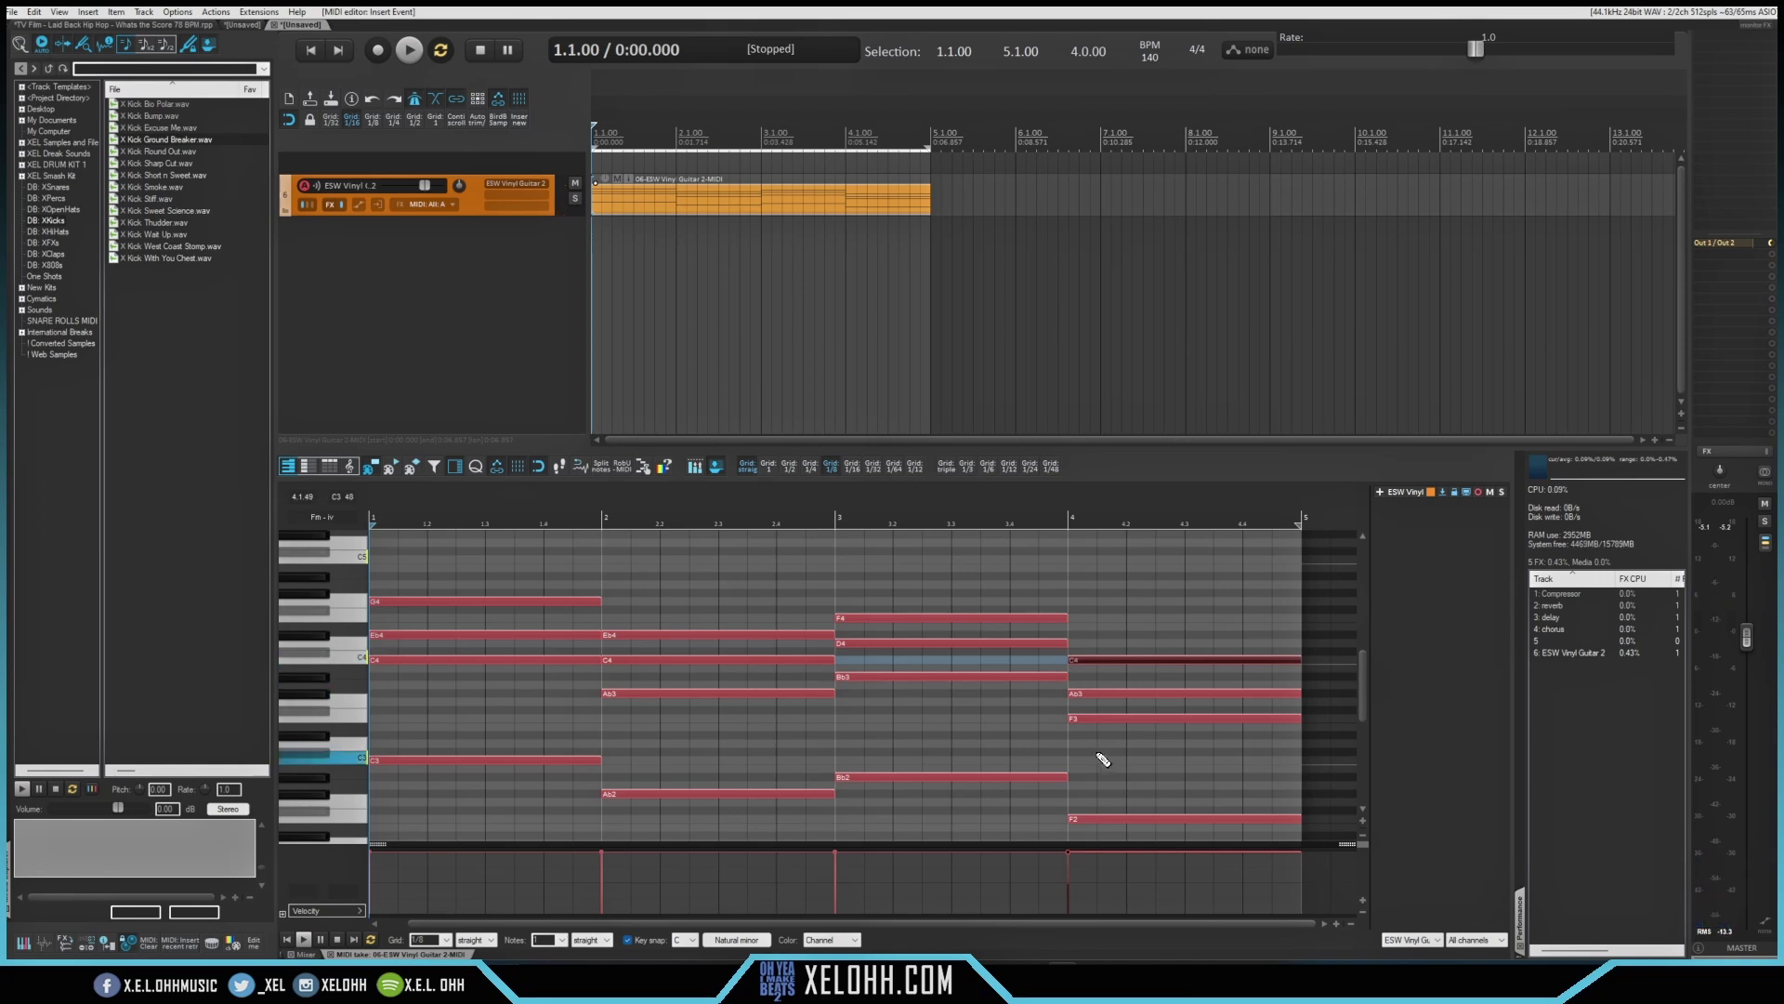
{"action": "key", "text": "space"}
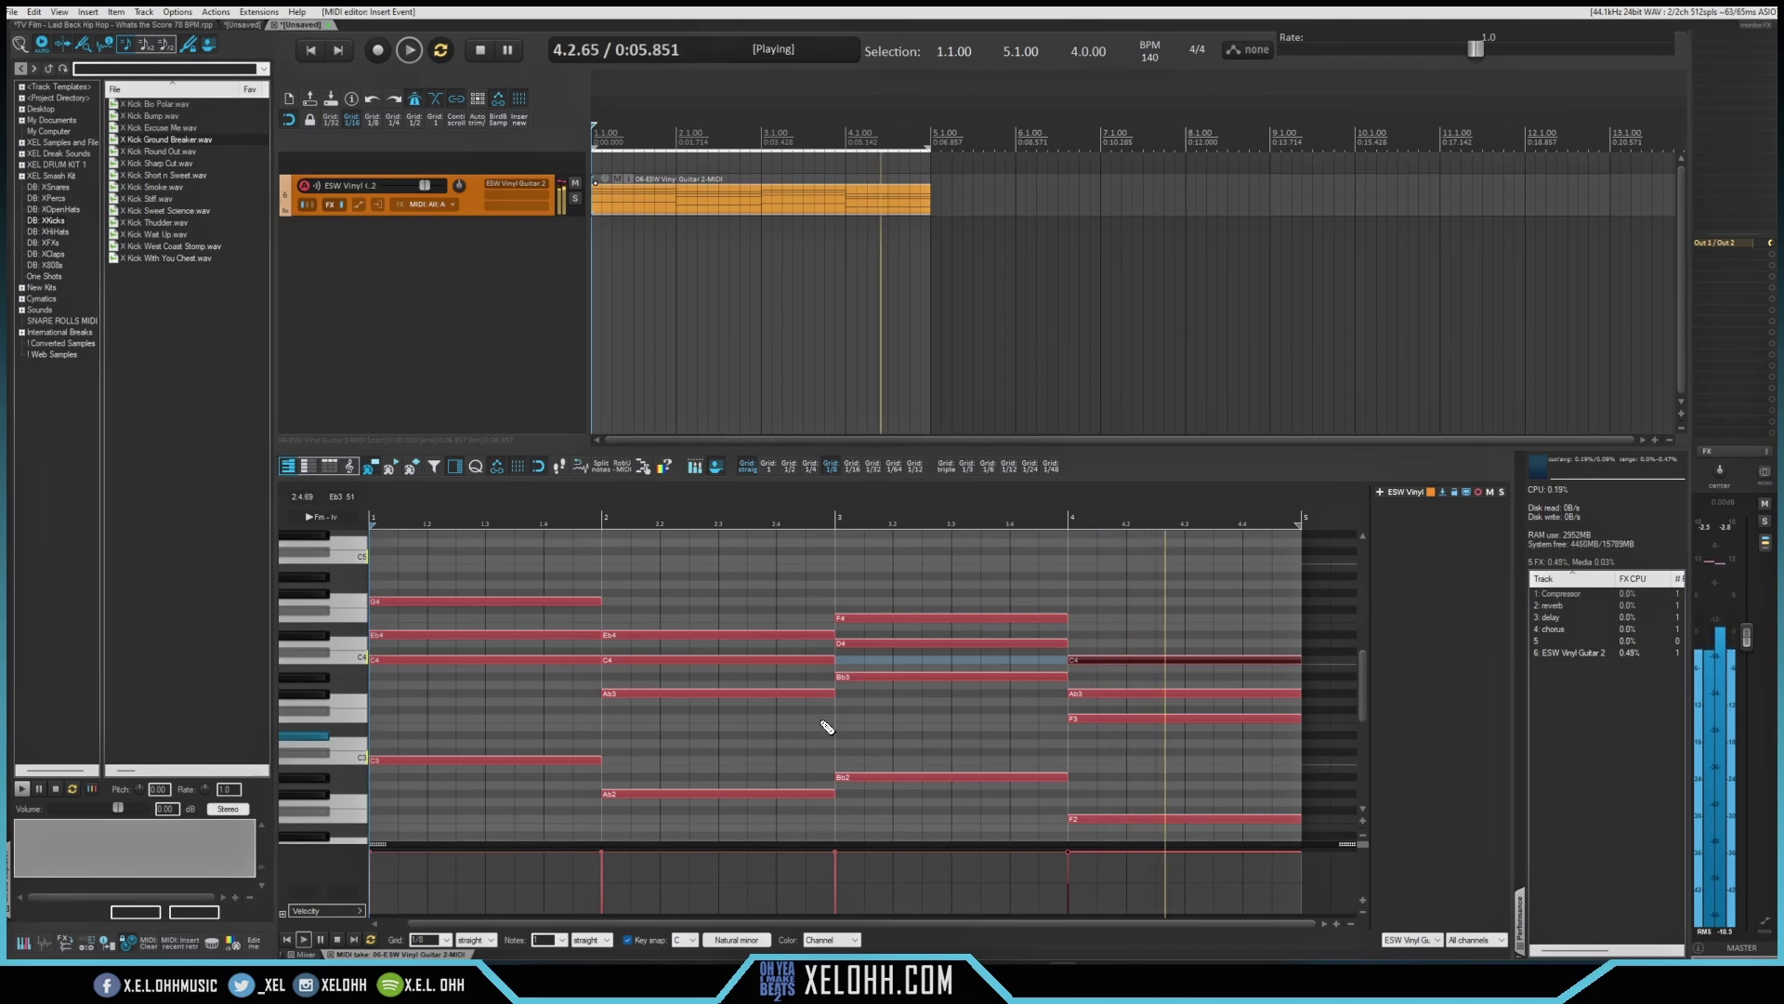
{"action": "key", "text": "space"}
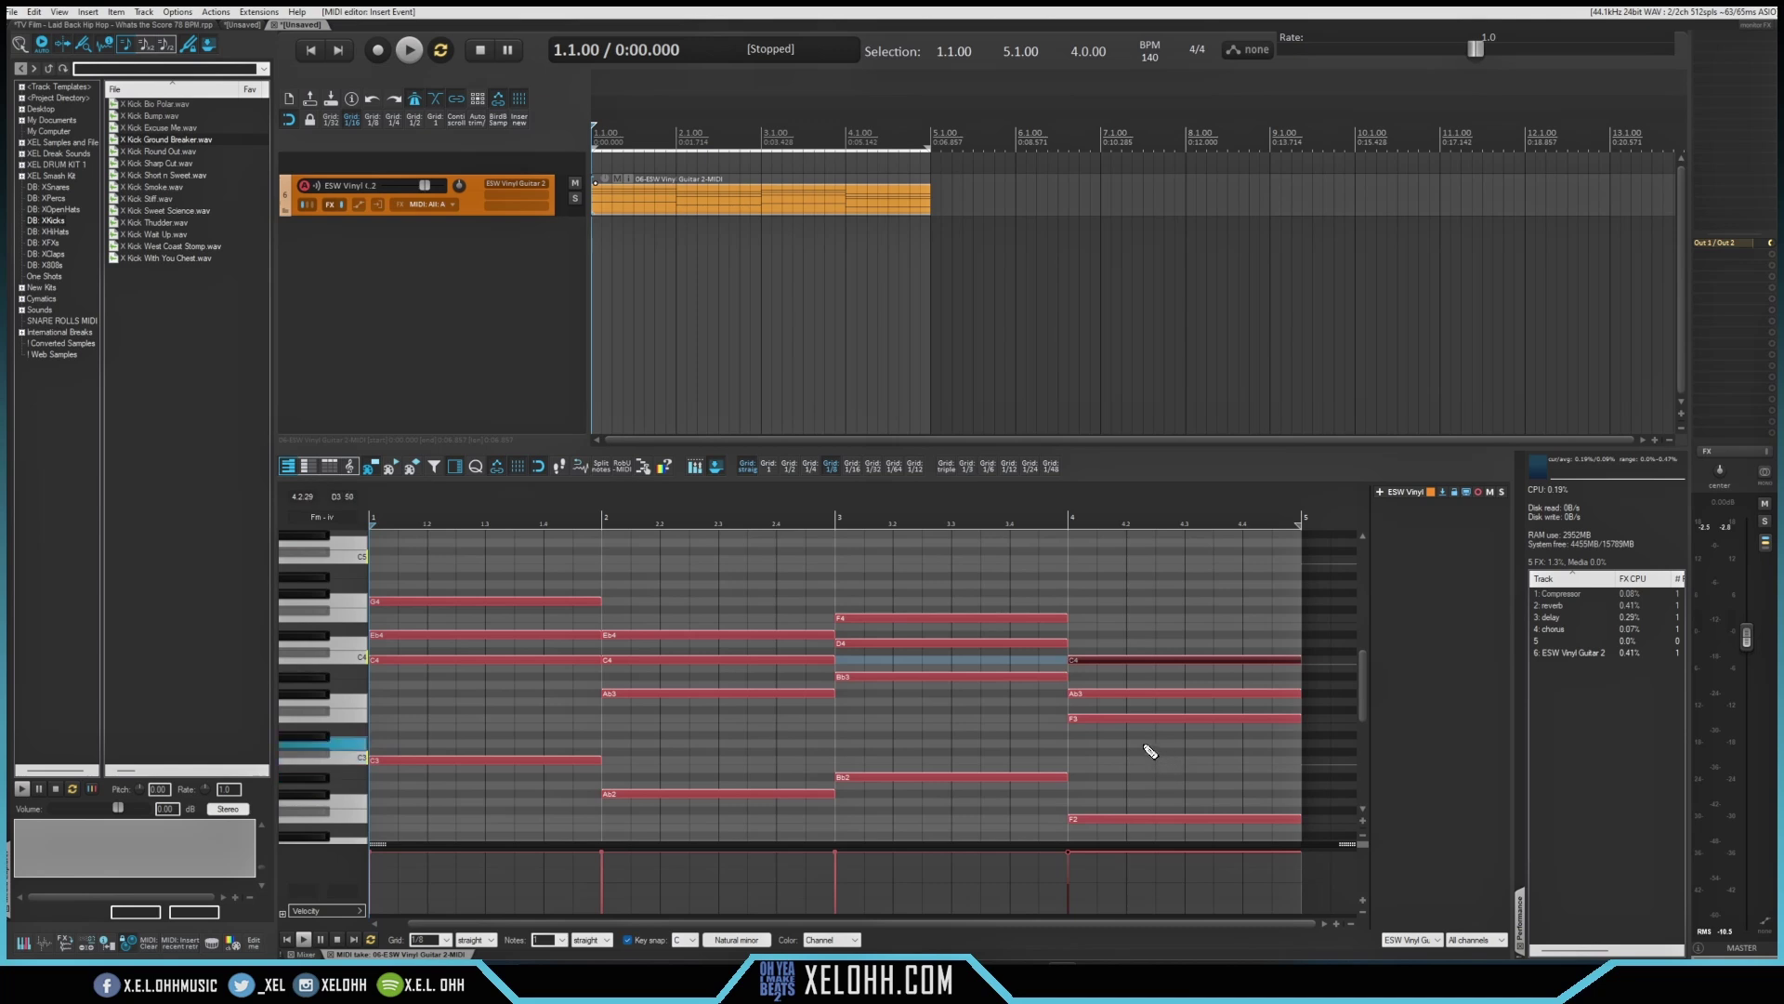
Arpeggiate the upper chord notes downward at a 1/8 rate with the Midi Arpeggiator, leaving out the bass notes, and play back the result.
{"action": "left_click_drag", "start_coordinate": [1146, 747], "coordinate": [460, 545]}
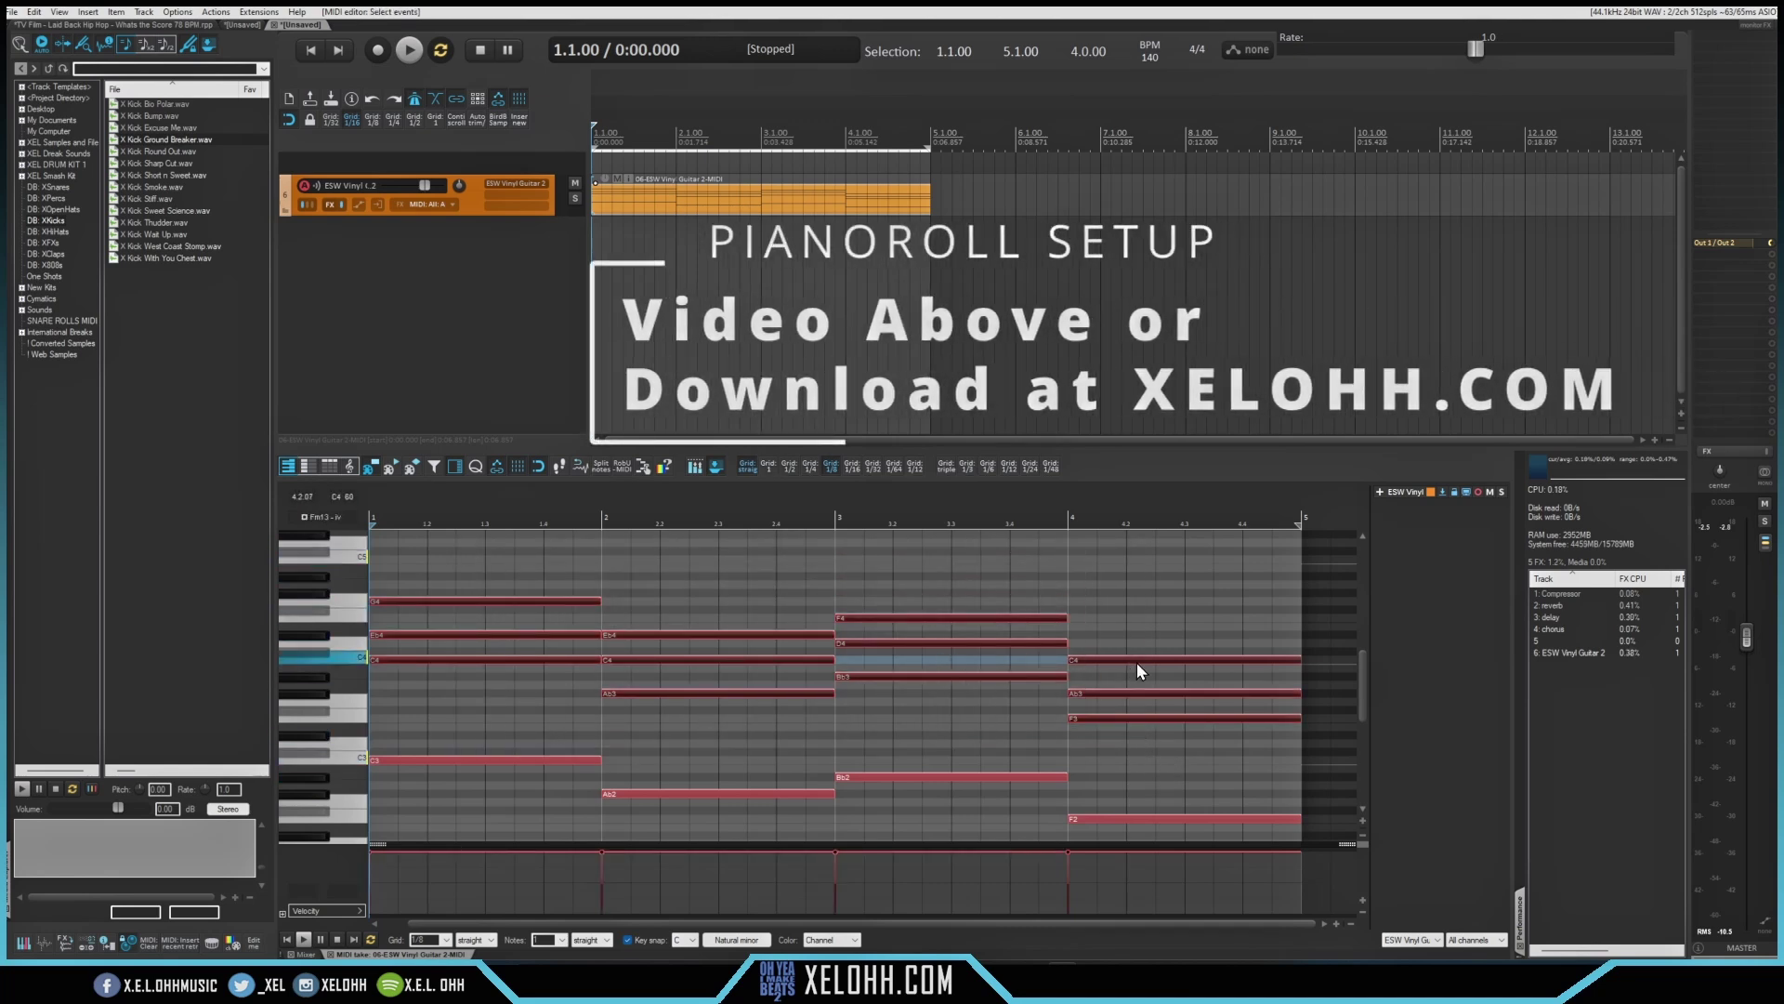
{"action": "left_click", "coordinate": [645, 470]}
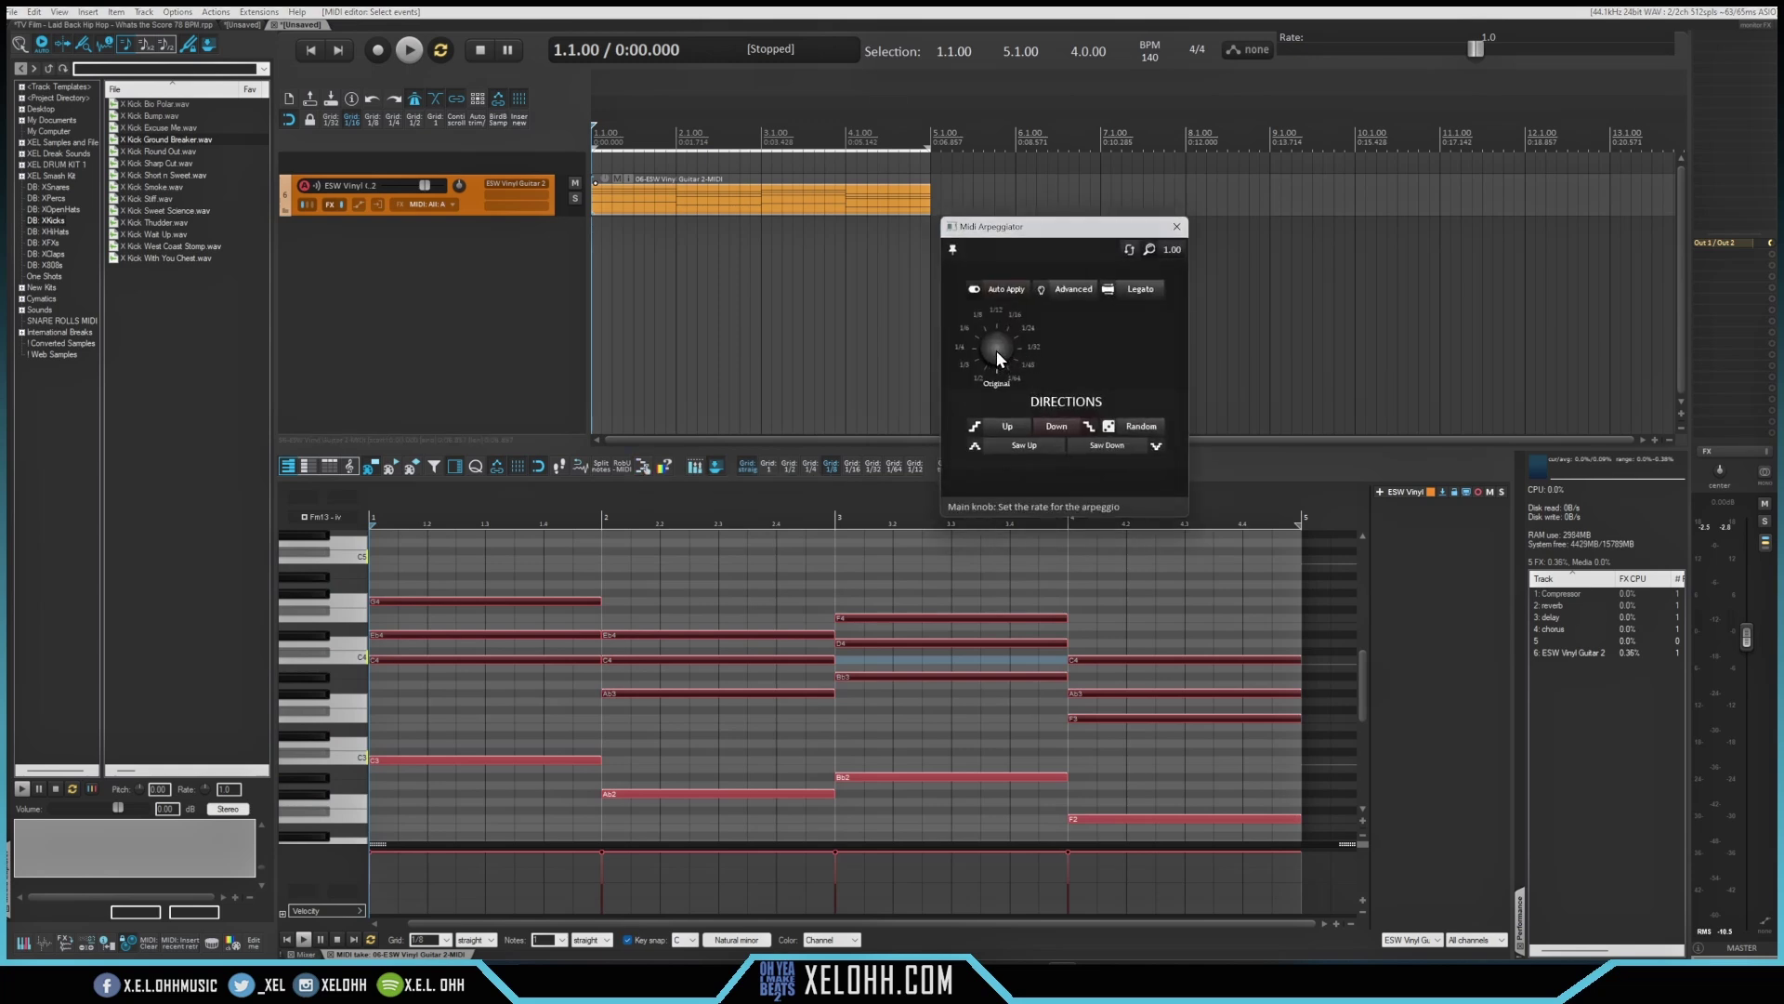
{"action": "left_click_drag", "start_coordinate": [996, 349], "coordinate": [990, 237]}
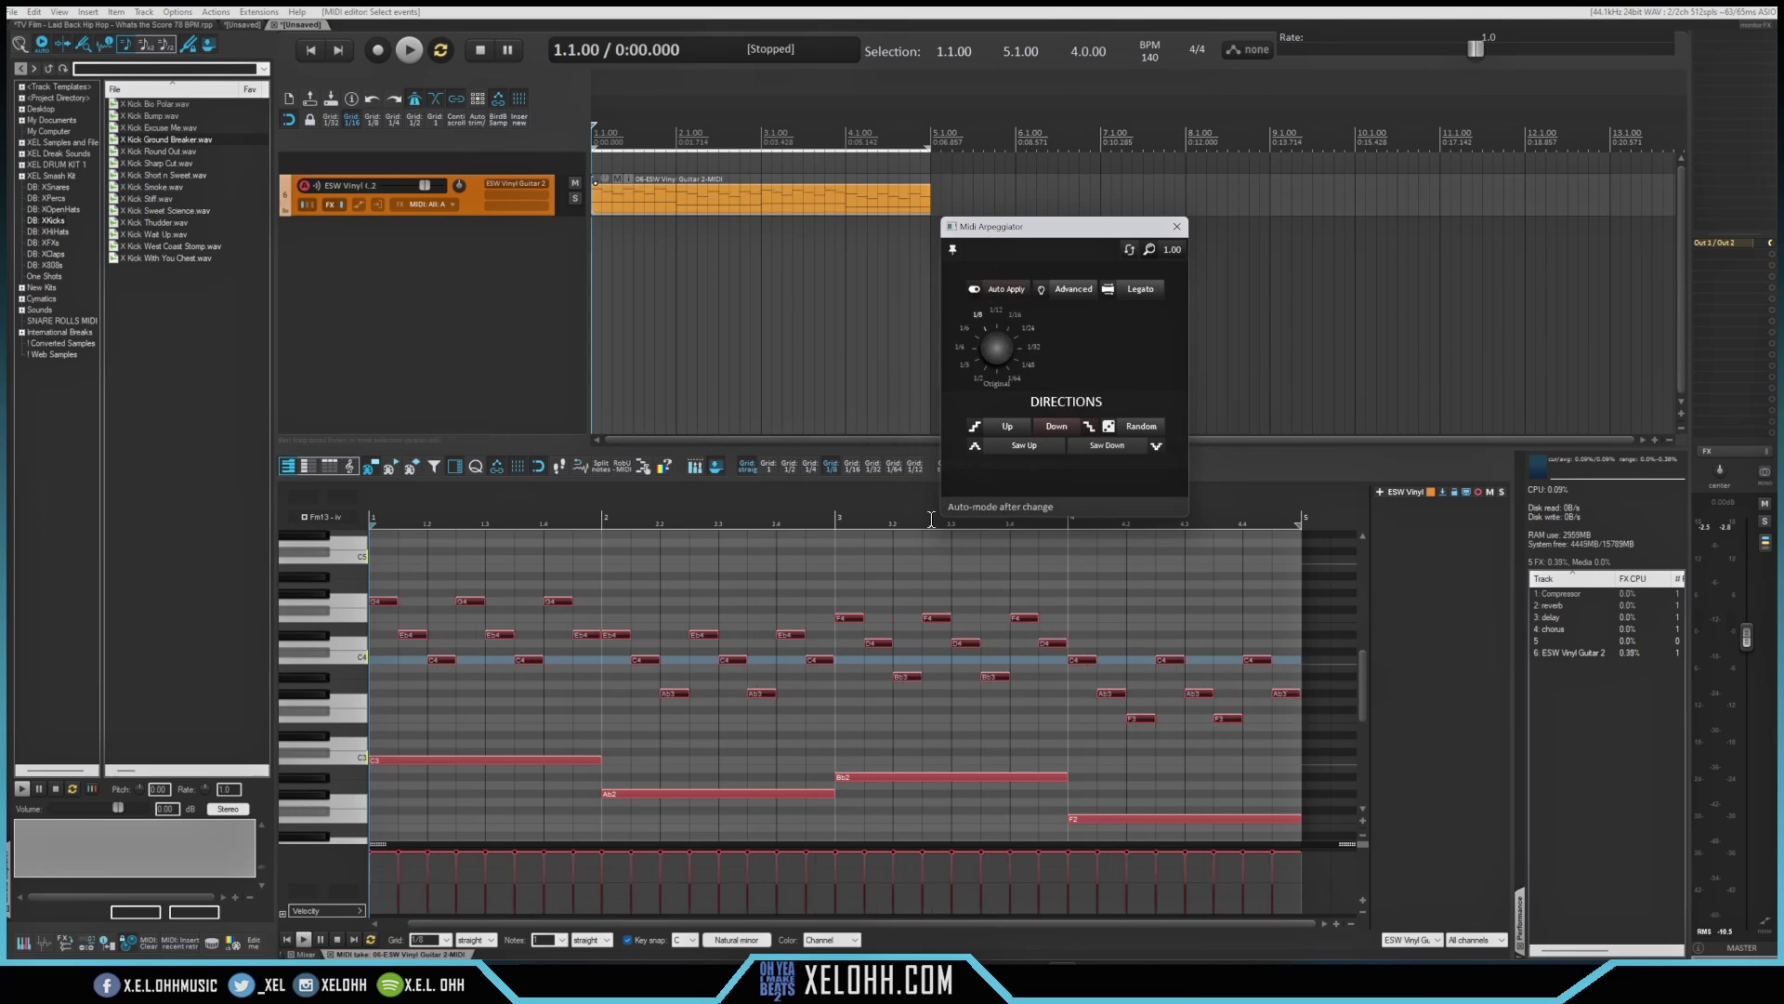
{"action": "key", "text": "space"}
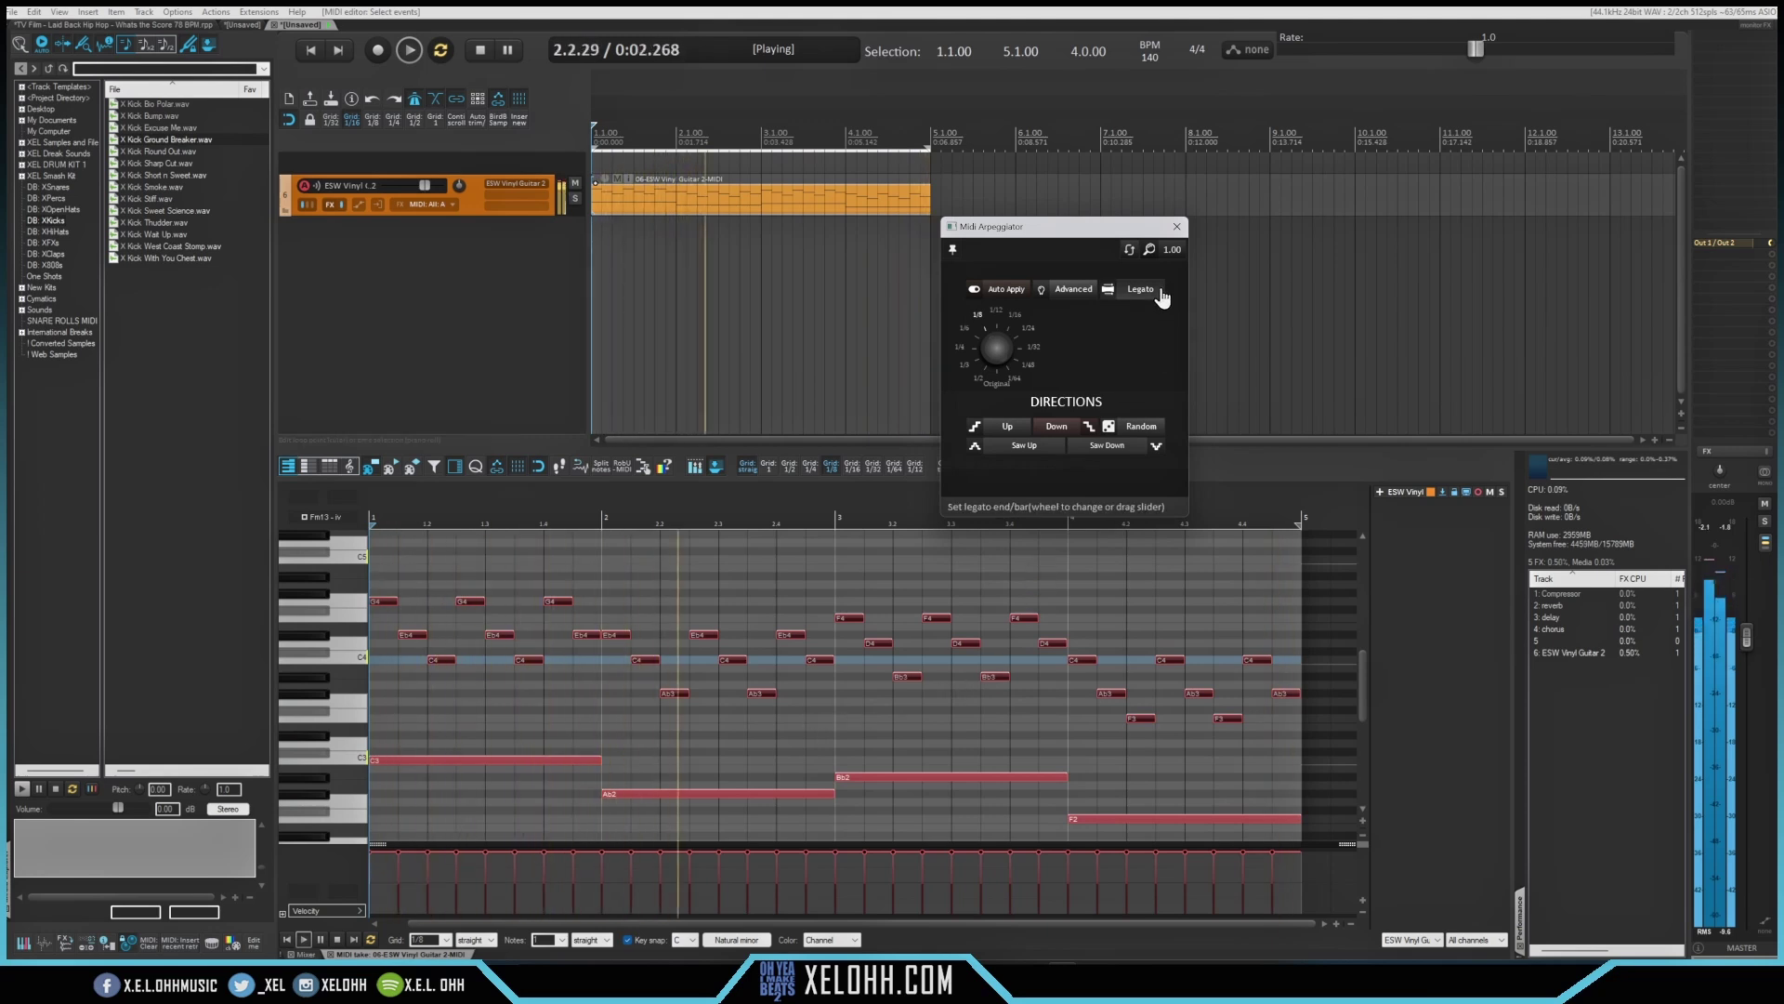
{"action": "key", "text": "space"}
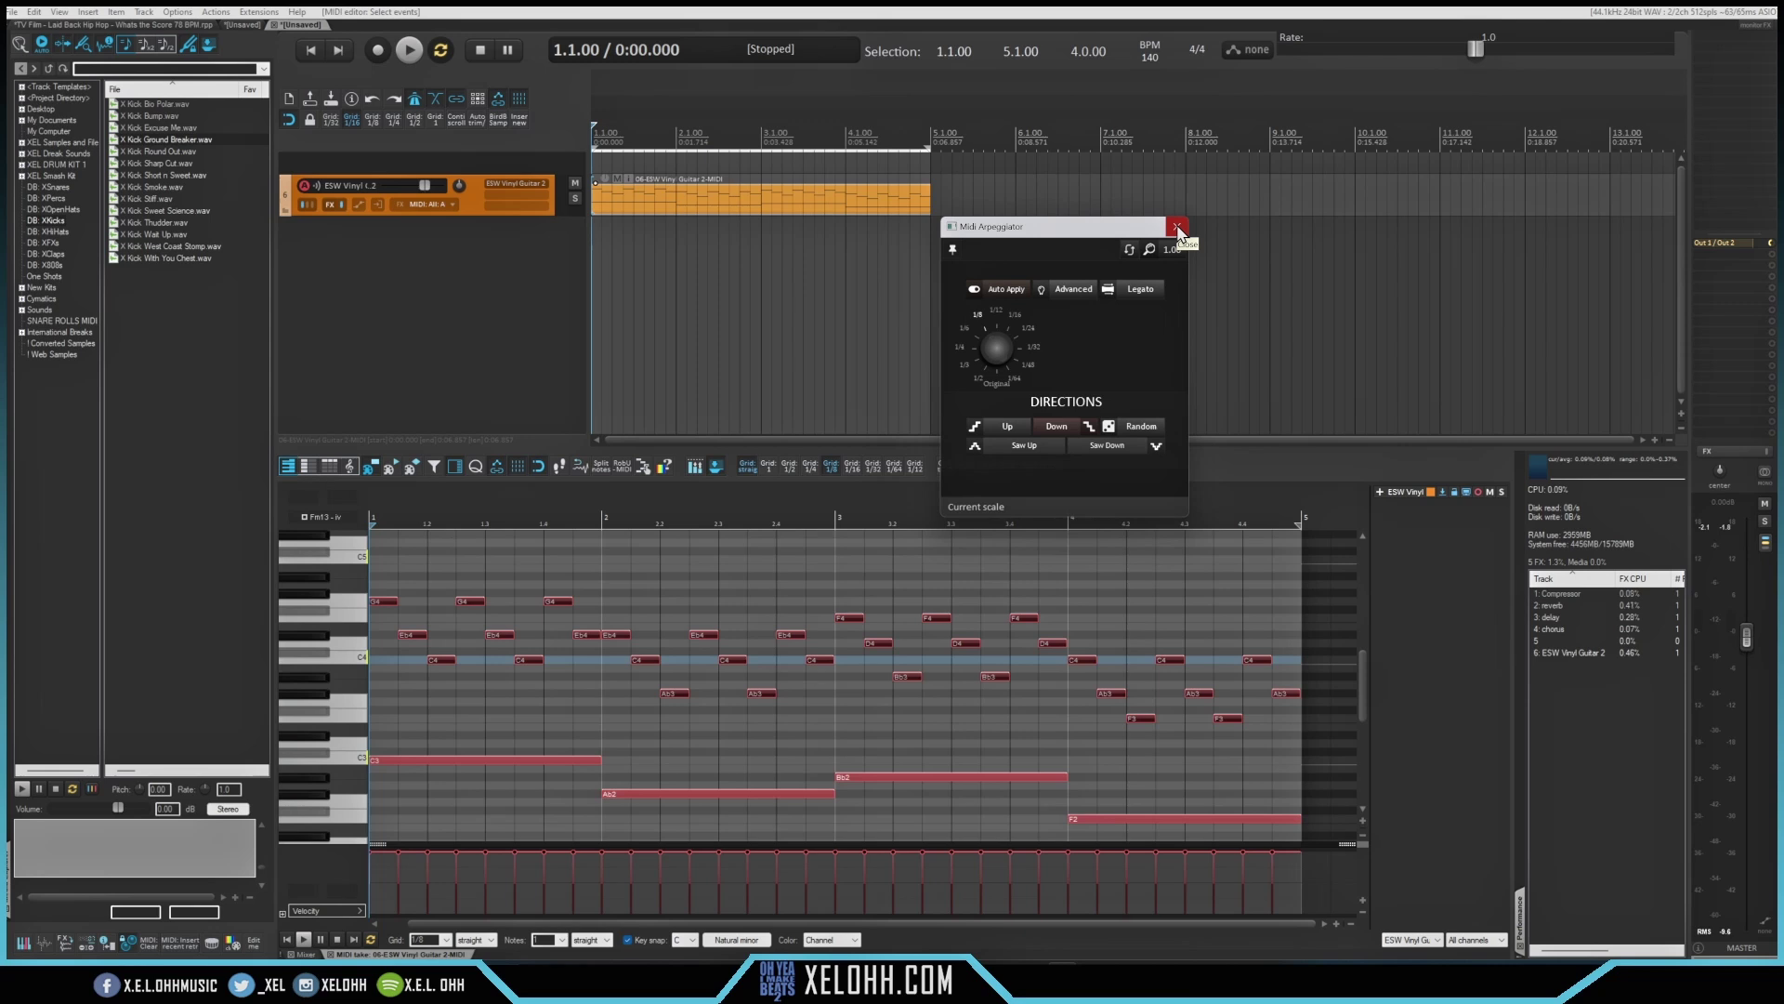
{"action": "left_click", "coordinate": [1177, 226]}
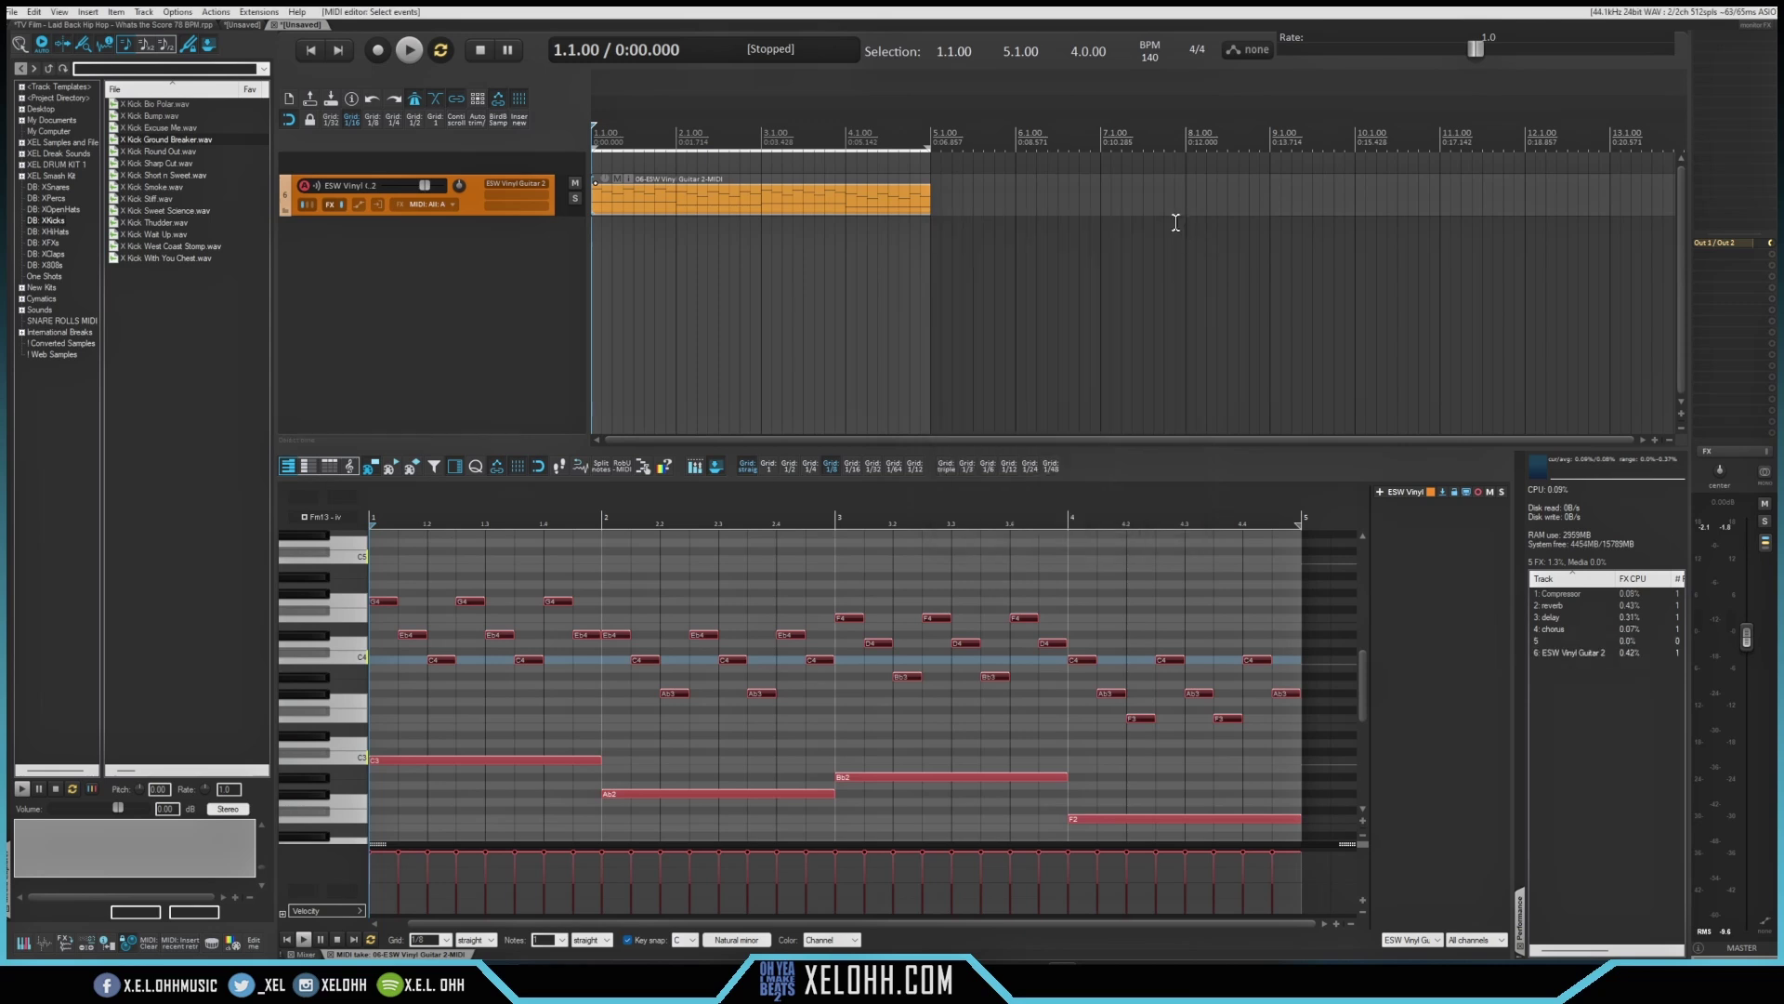
Enable Vinyl Guitar 2's Grains Guitar and Sculpt Nylon layers, raise Sculpt Nylon to about -9 dB, and audition the progression.
{"action": "left_click", "coordinate": [538, 193]}
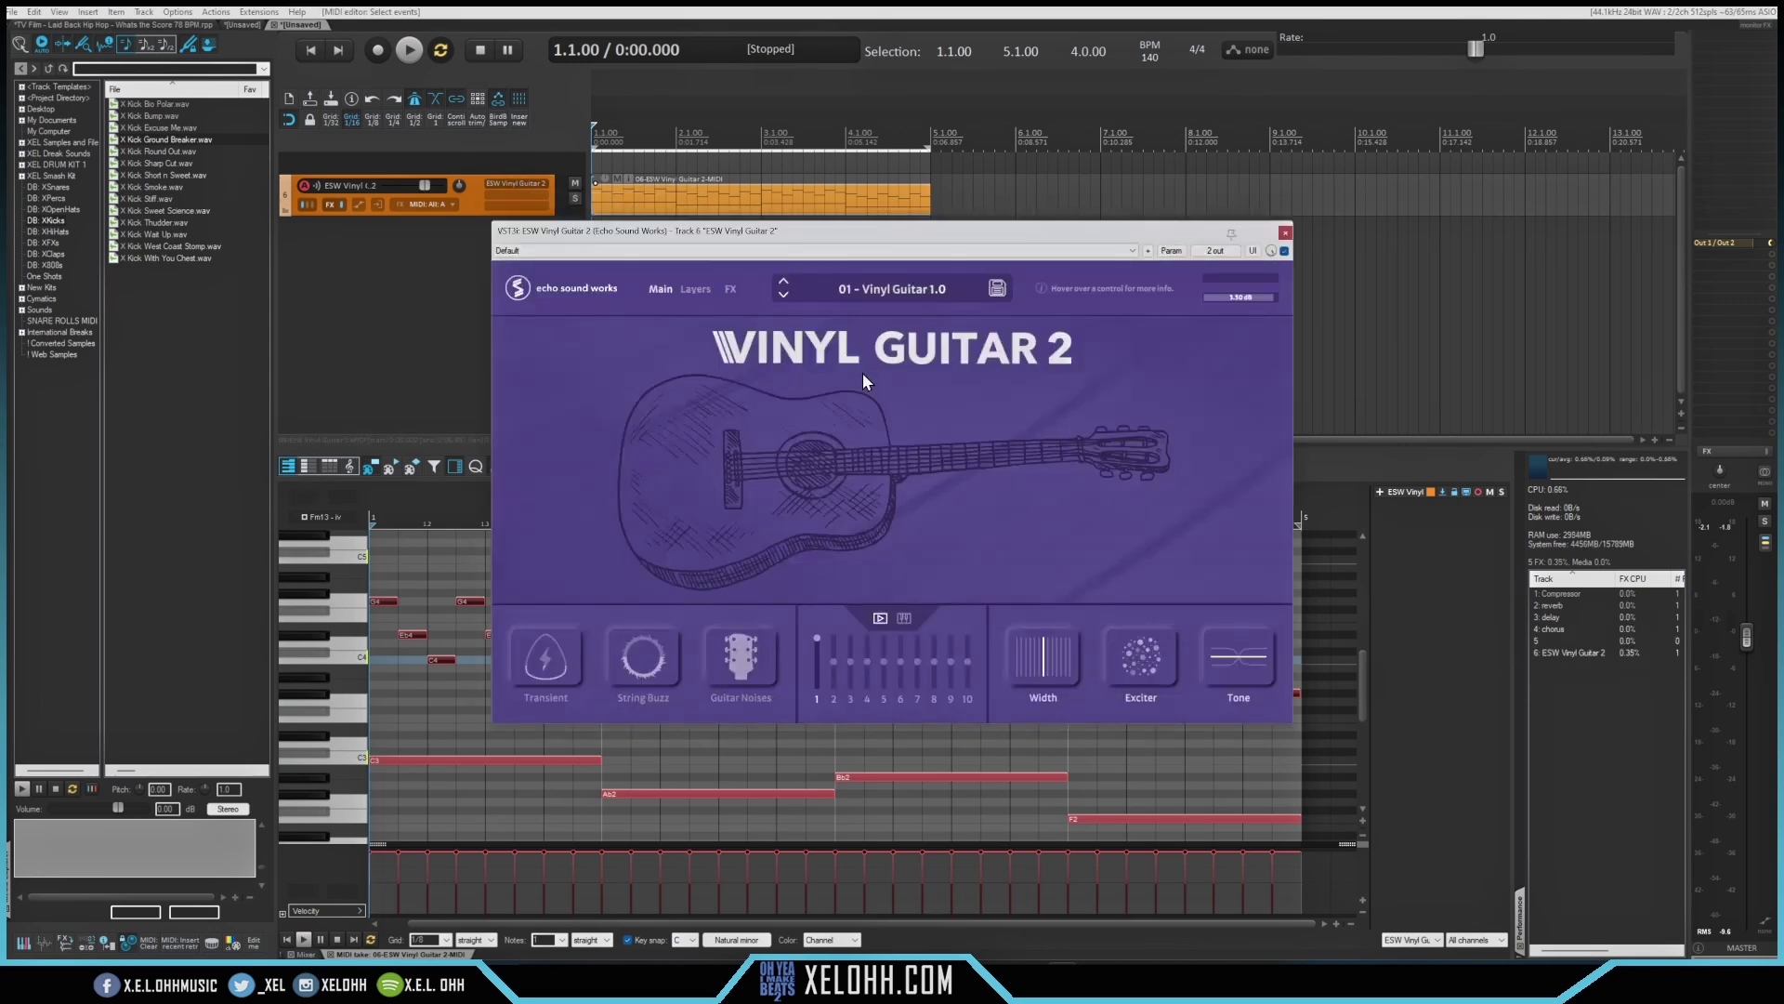
{"action": "left_click", "coordinate": [693, 289]}
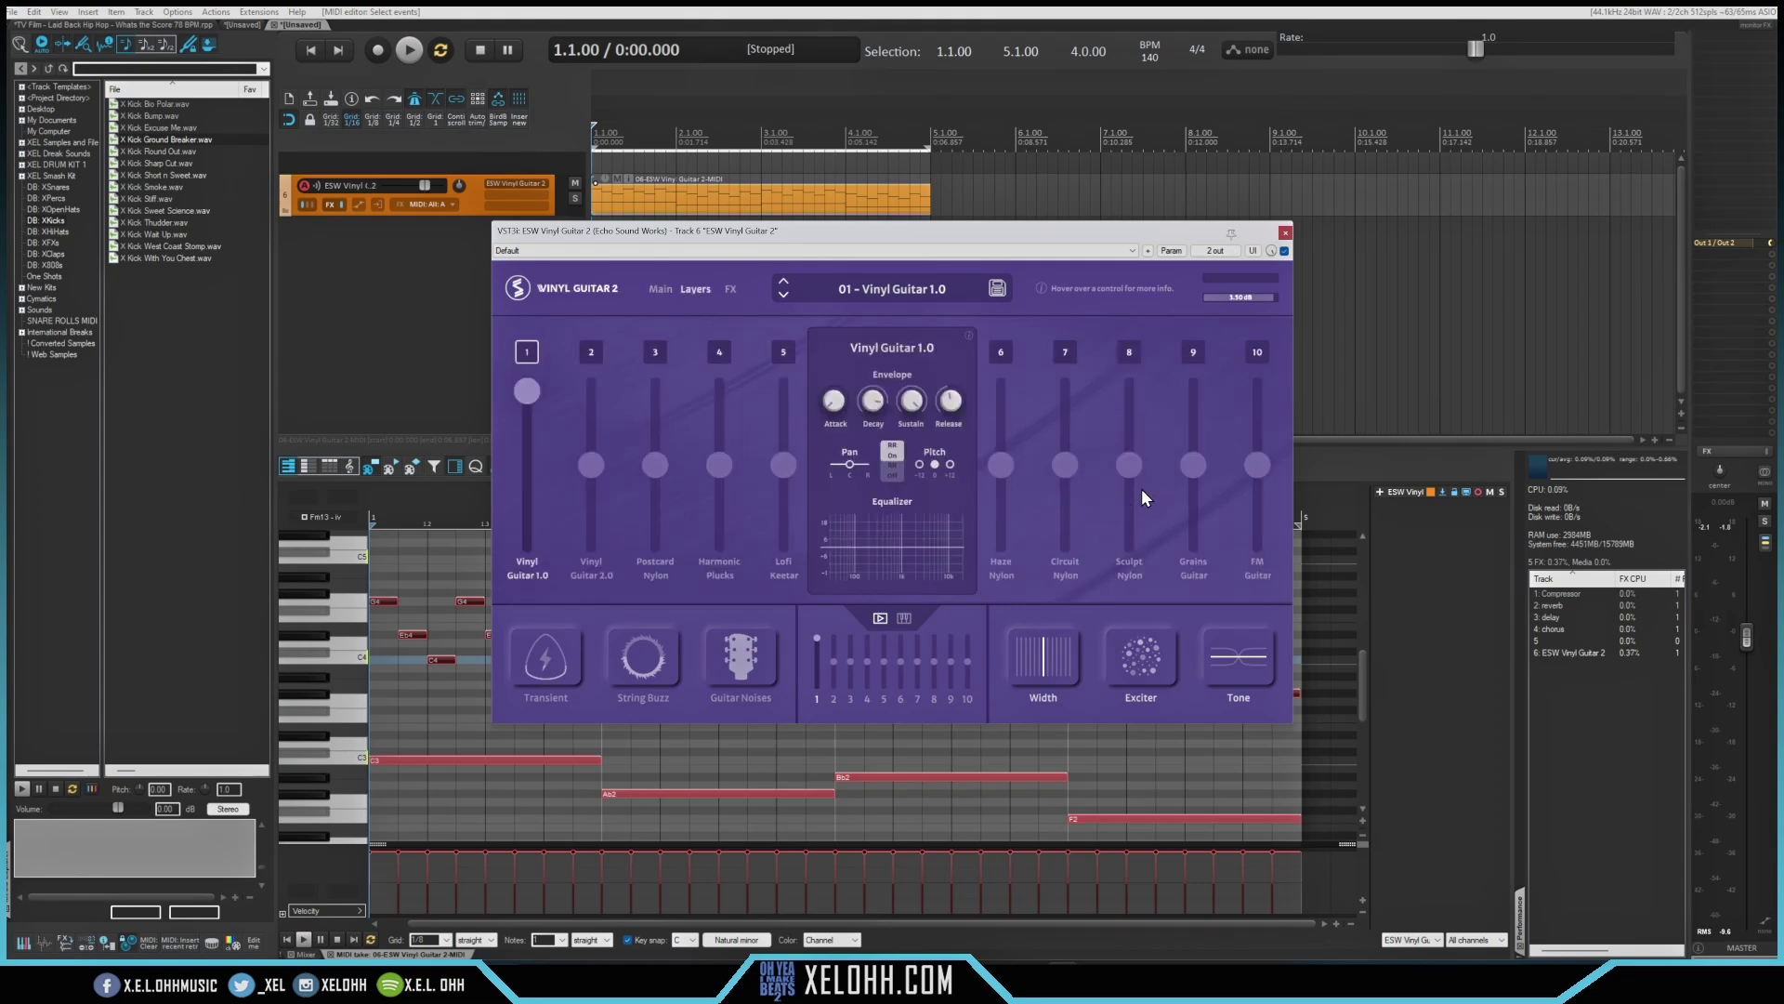
{"action": "left_click", "coordinate": [1196, 567]}
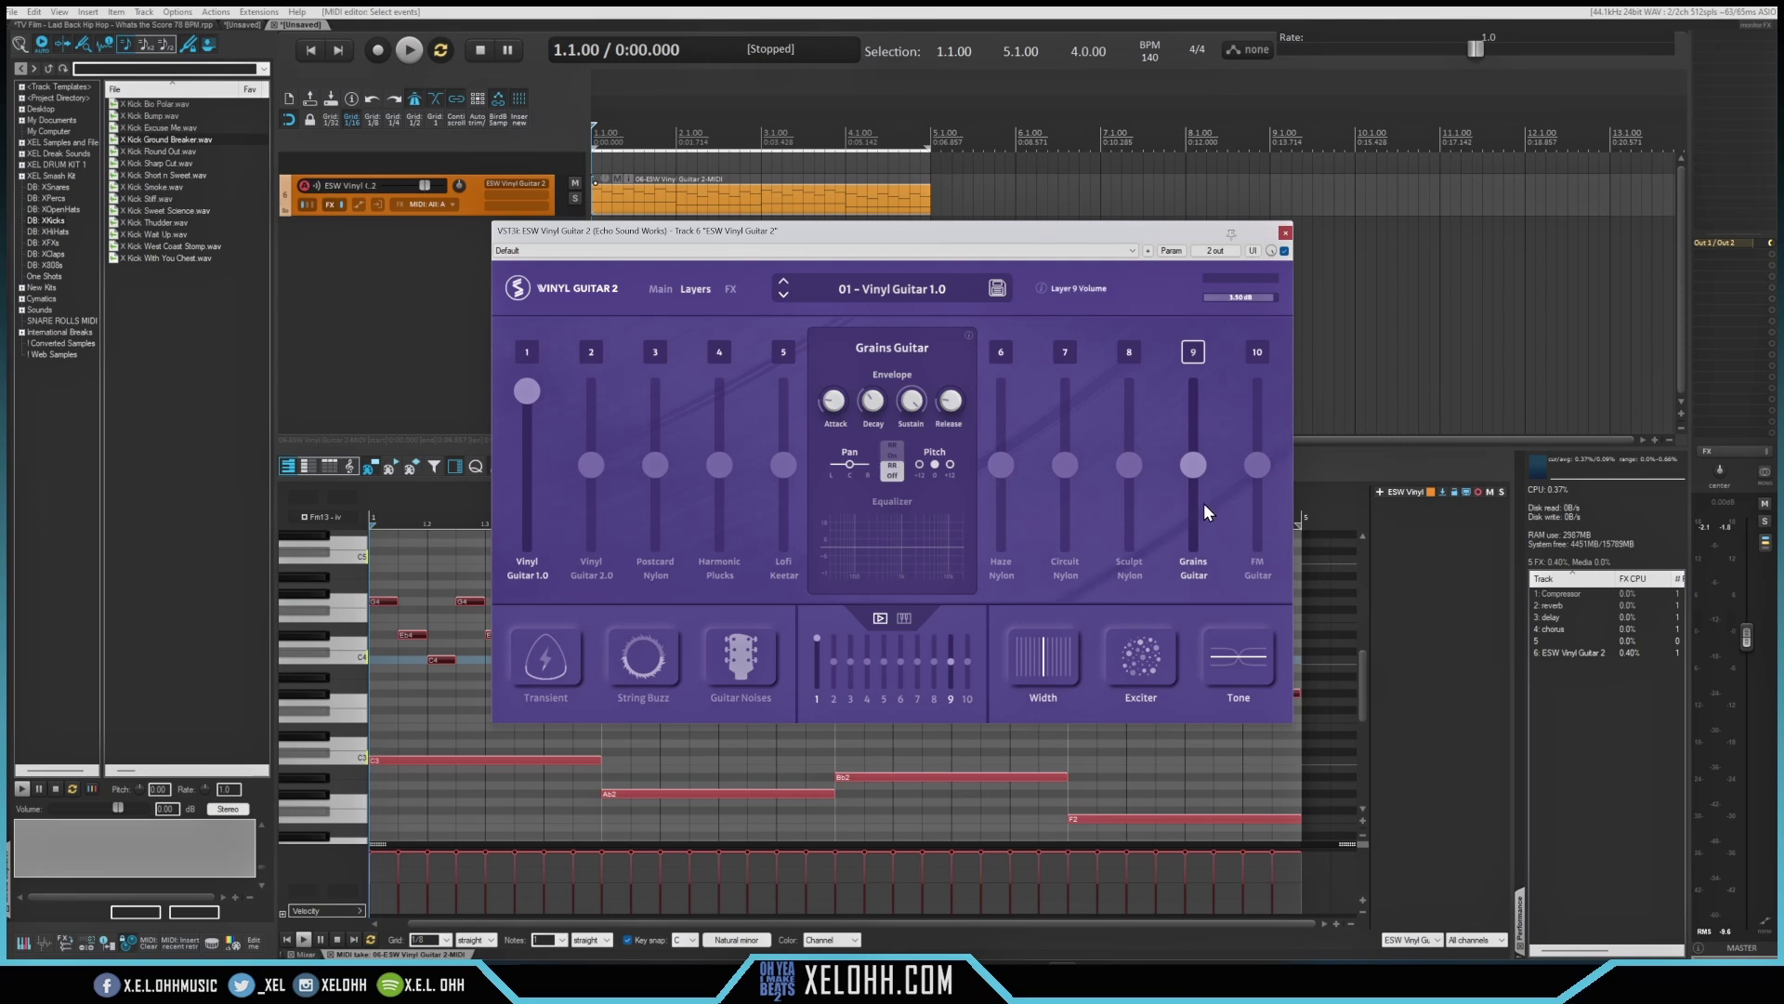
{"action": "key", "text": "space"}
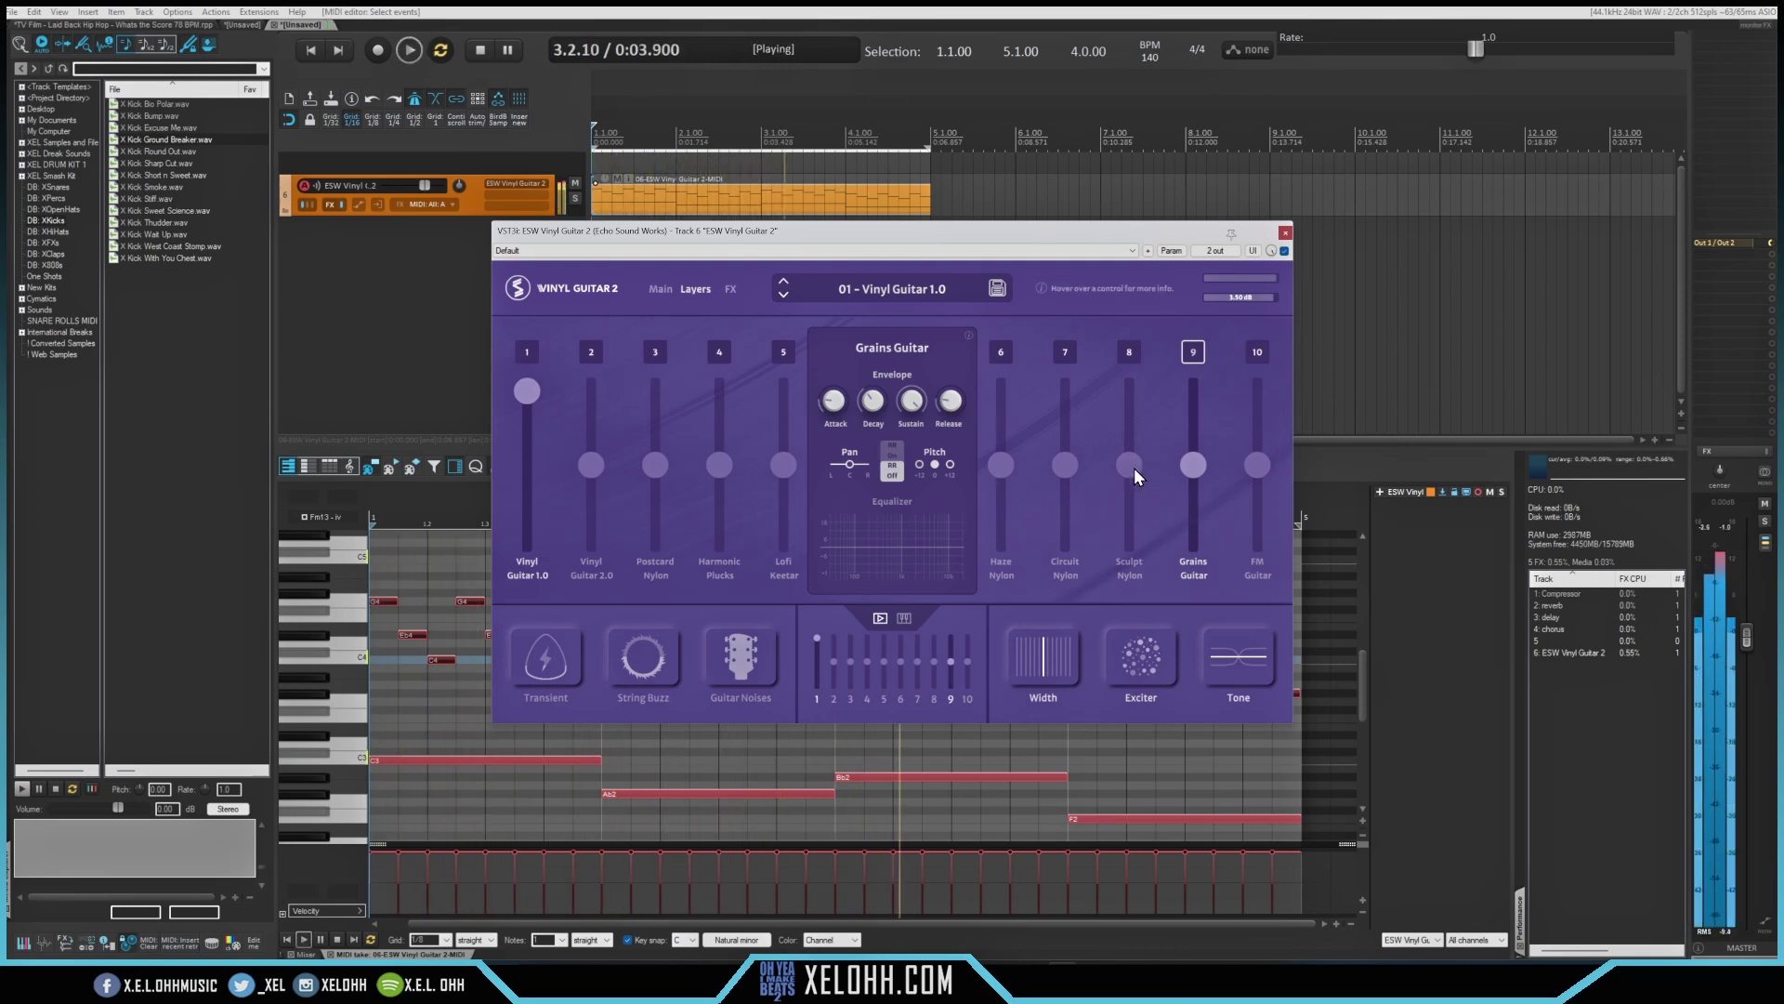
{"action": "left_click", "coordinate": [1122, 560]}
{"action": "left_click_drag", "start_coordinate": [1128, 464], "coordinate": [1131, 422]}
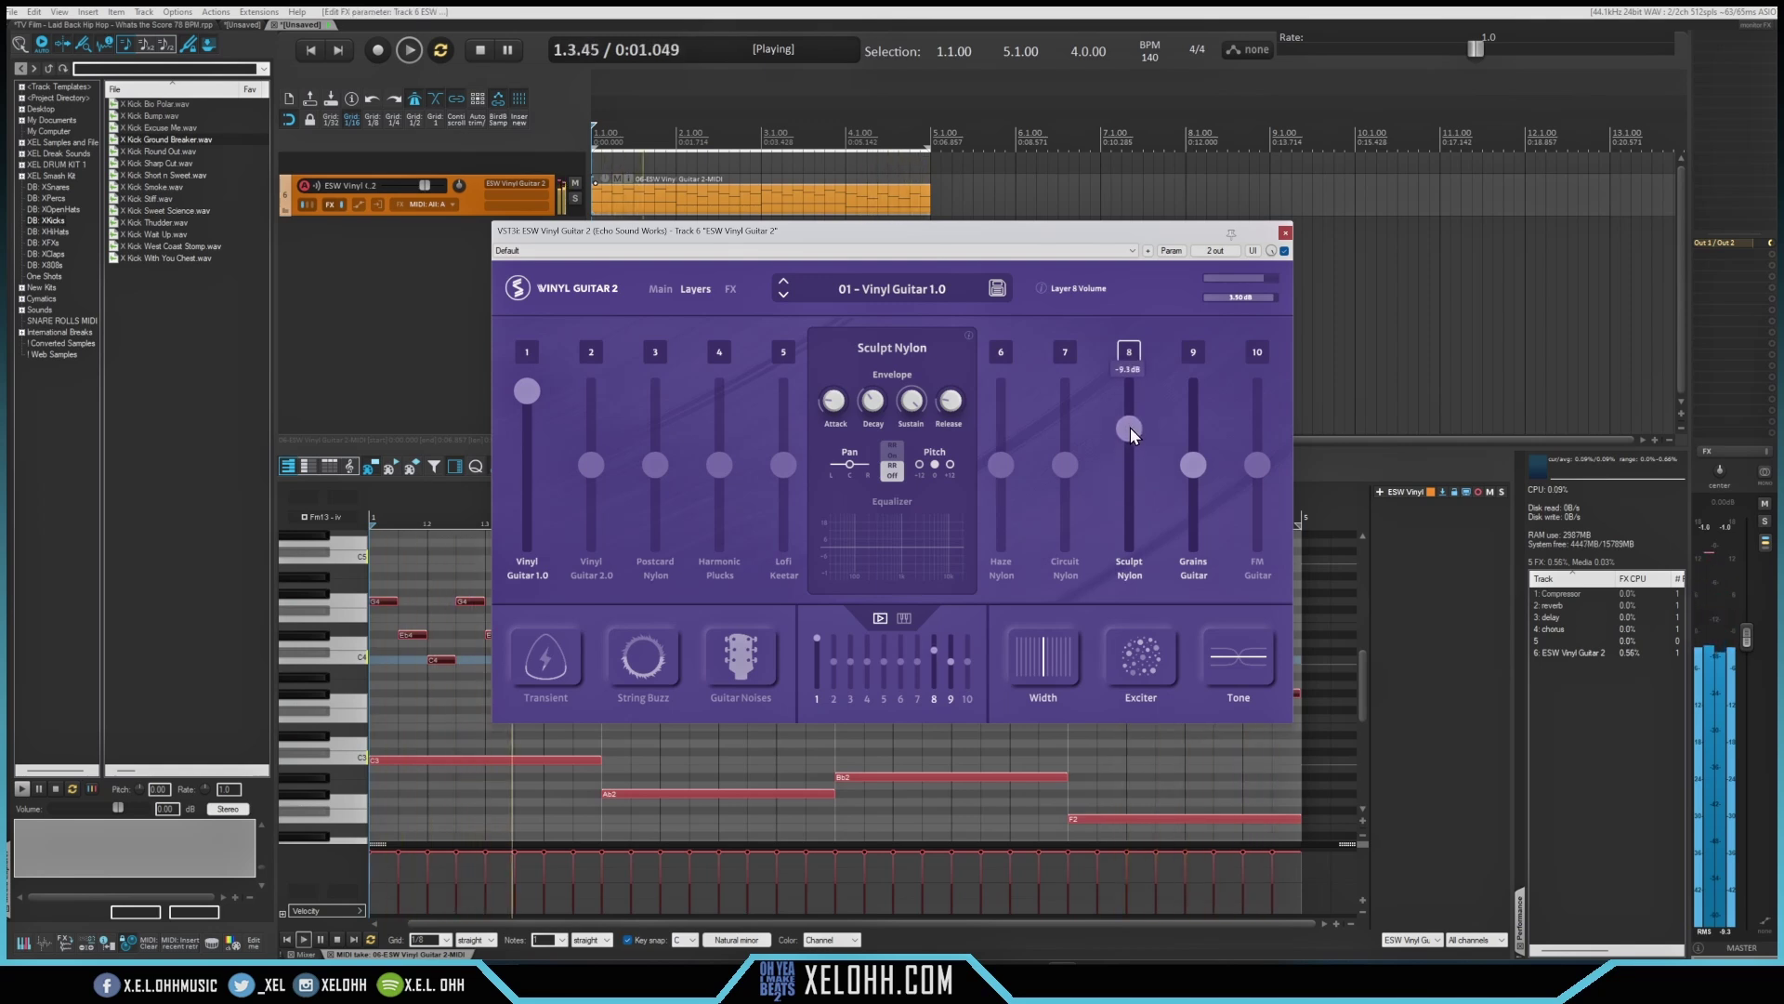
{"action": "left_click", "coordinate": [1284, 234]}
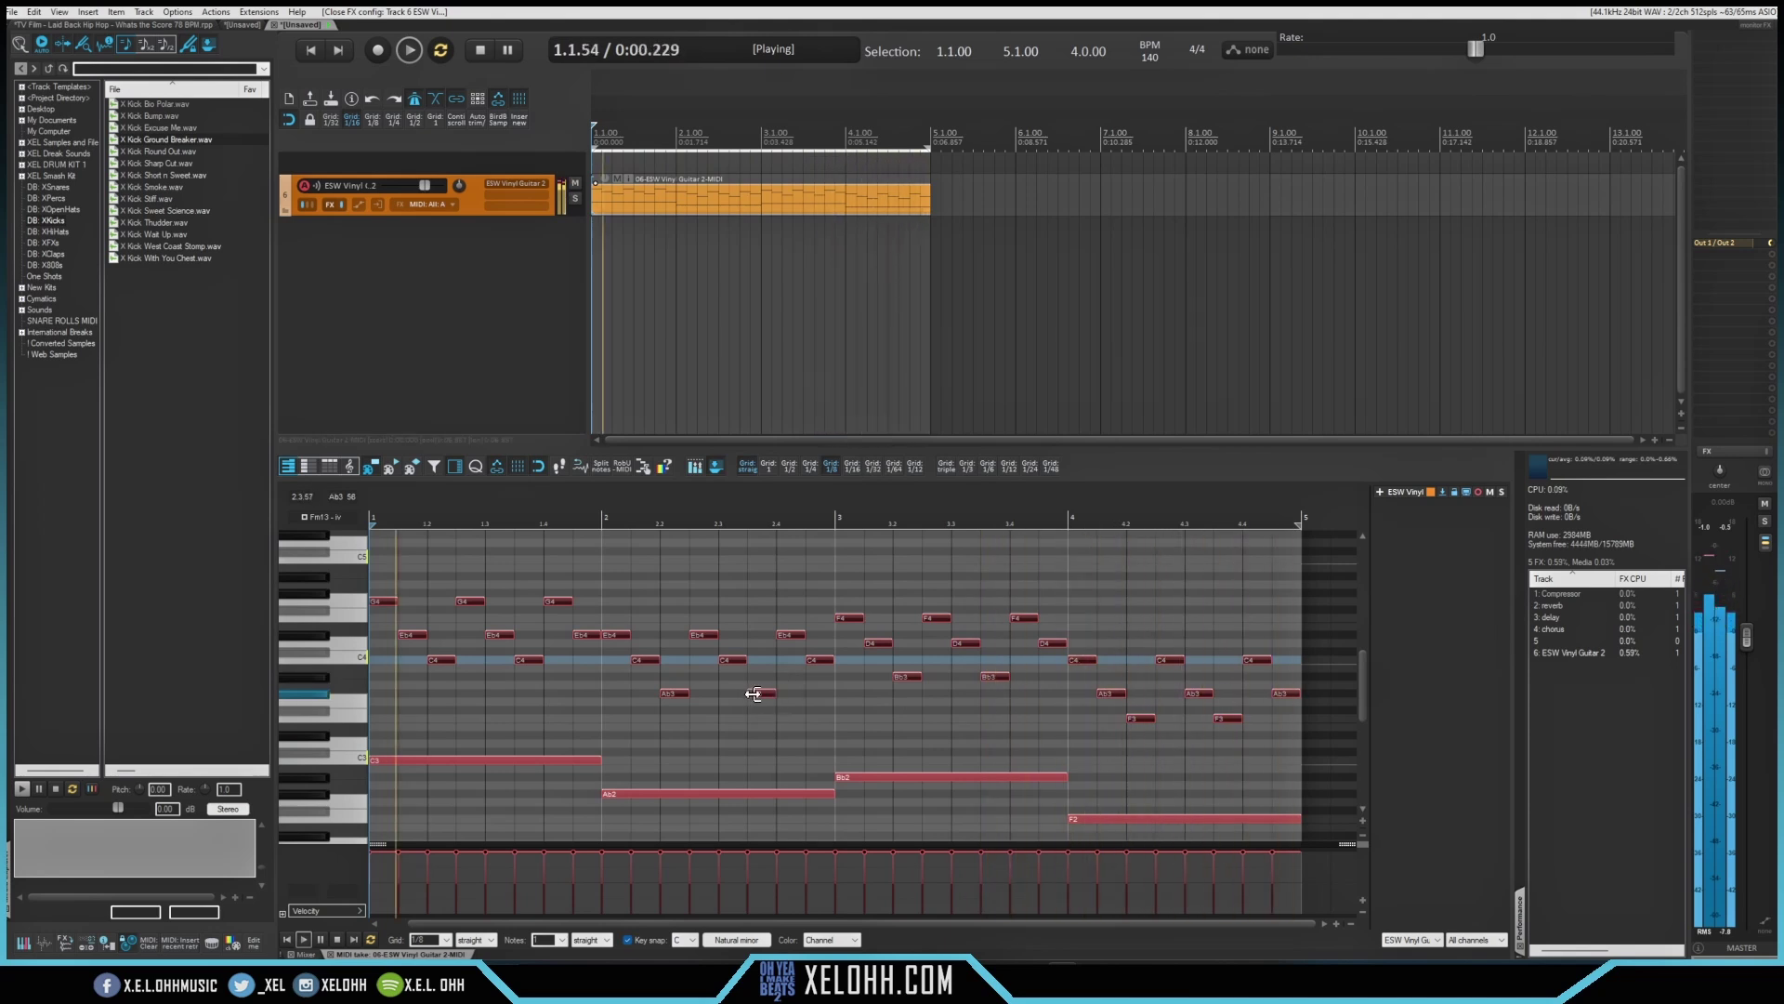
{"action": "key", "text": "space"}
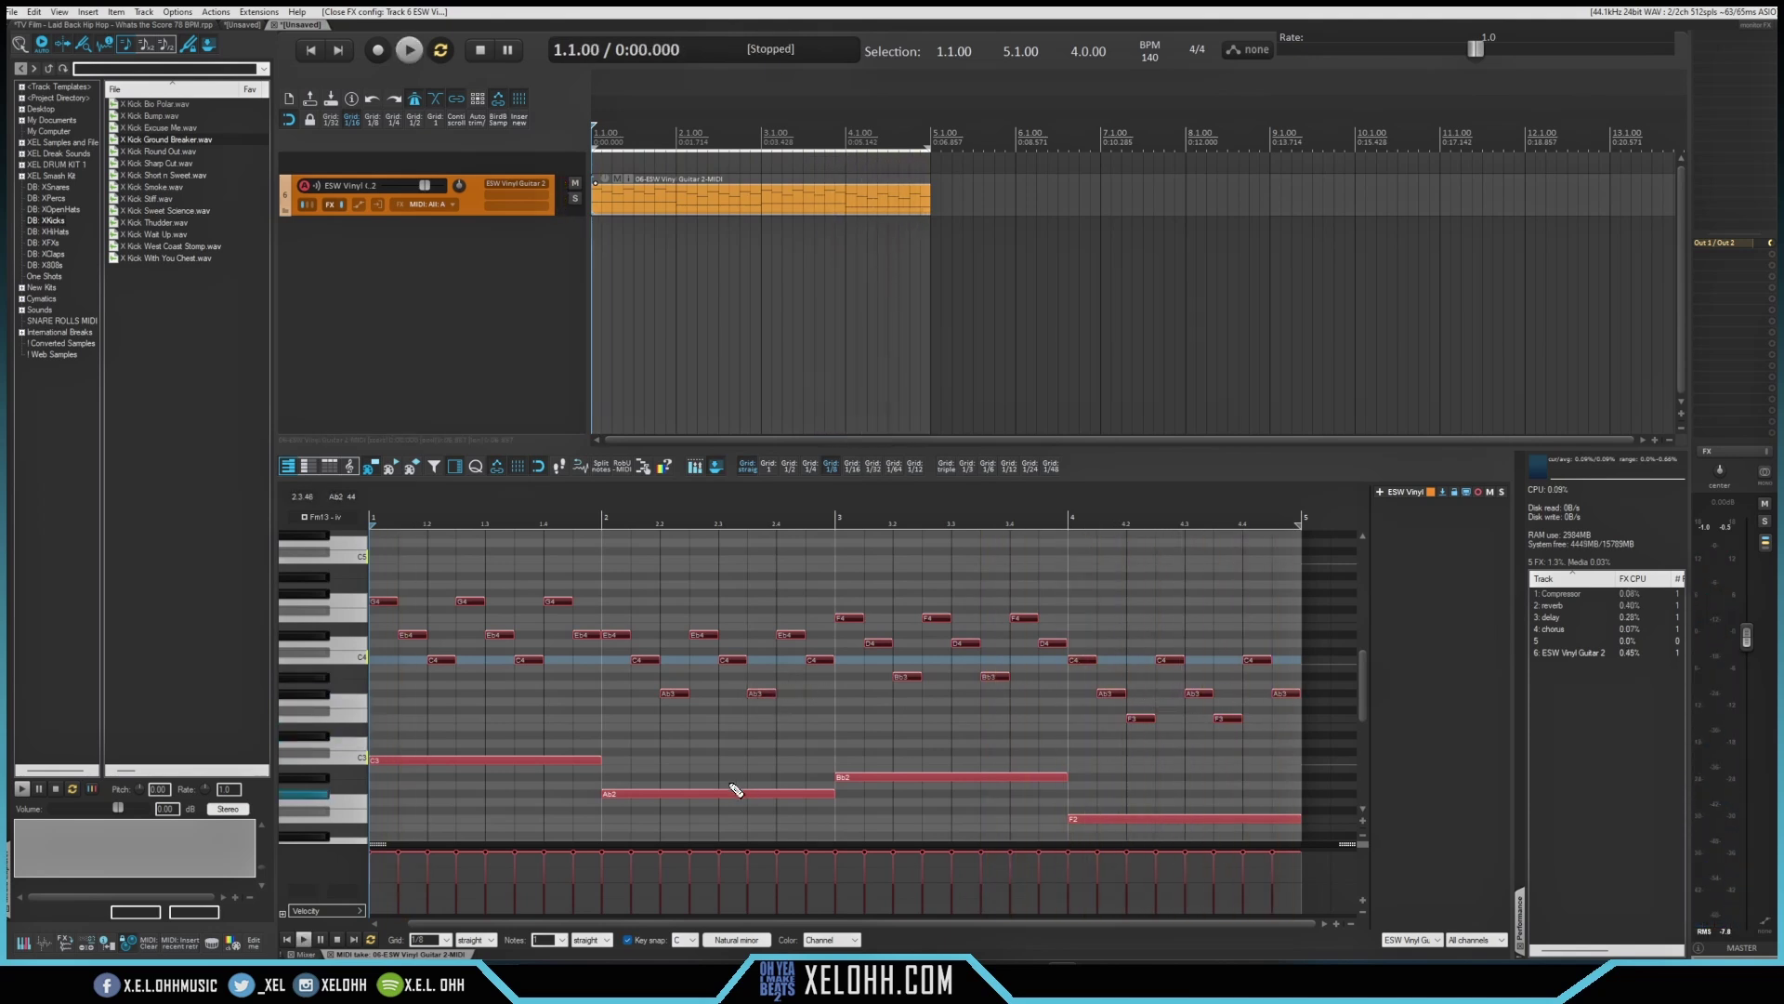
Randomize the guitar notes' velocities strongly with MVelocity in the 25 to 120 range and play back the result.
{"action": "left_click", "coordinate": [663, 468]}
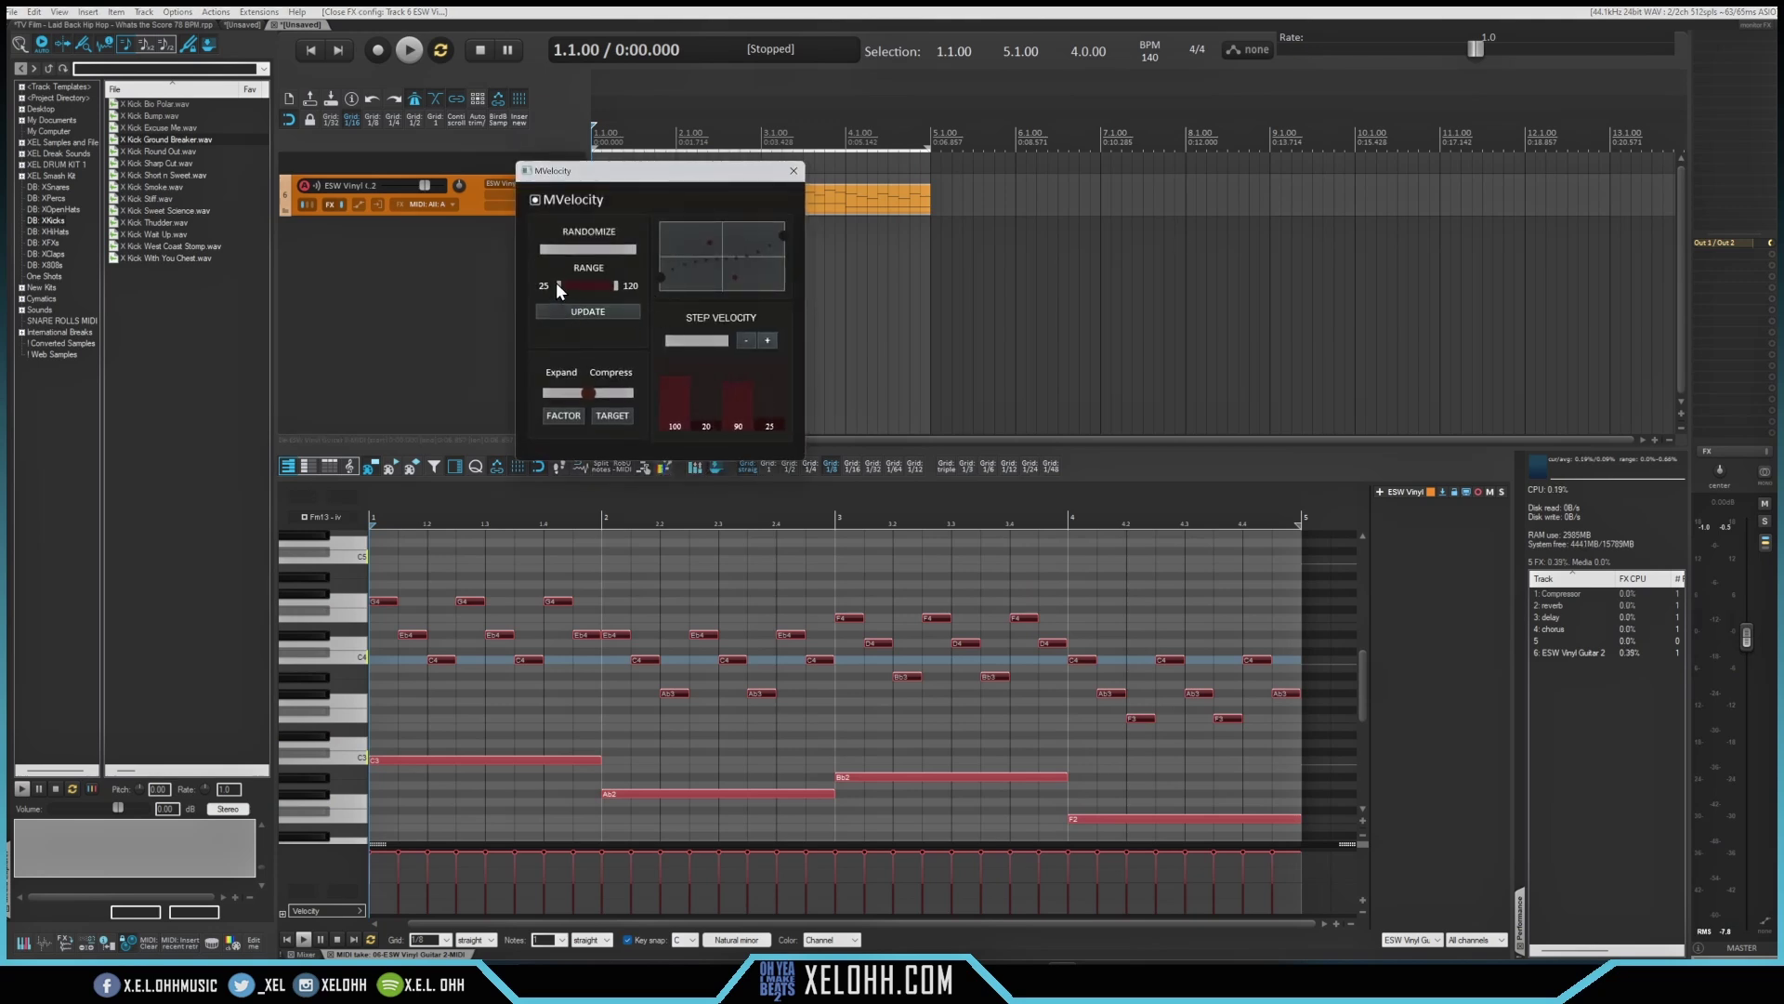
{"action": "left_click_drag", "start_coordinate": [558, 251], "coordinate": [621, 264]}
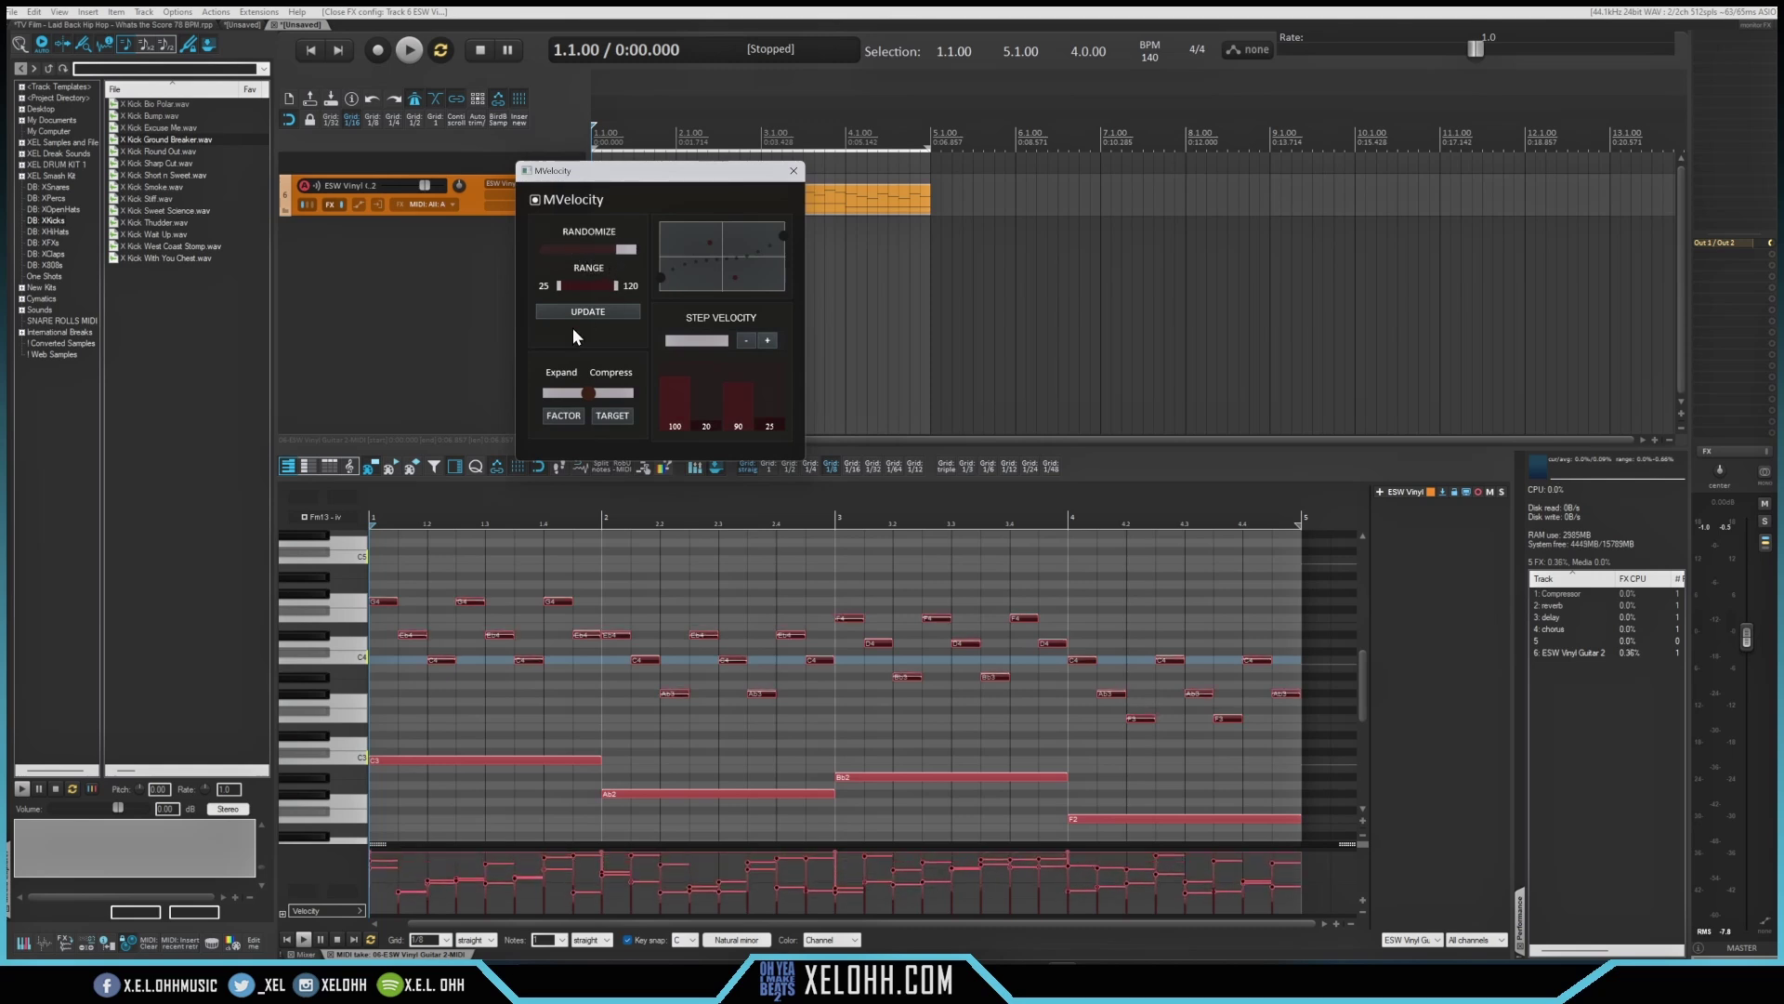
{"action": "key", "text": "space"}
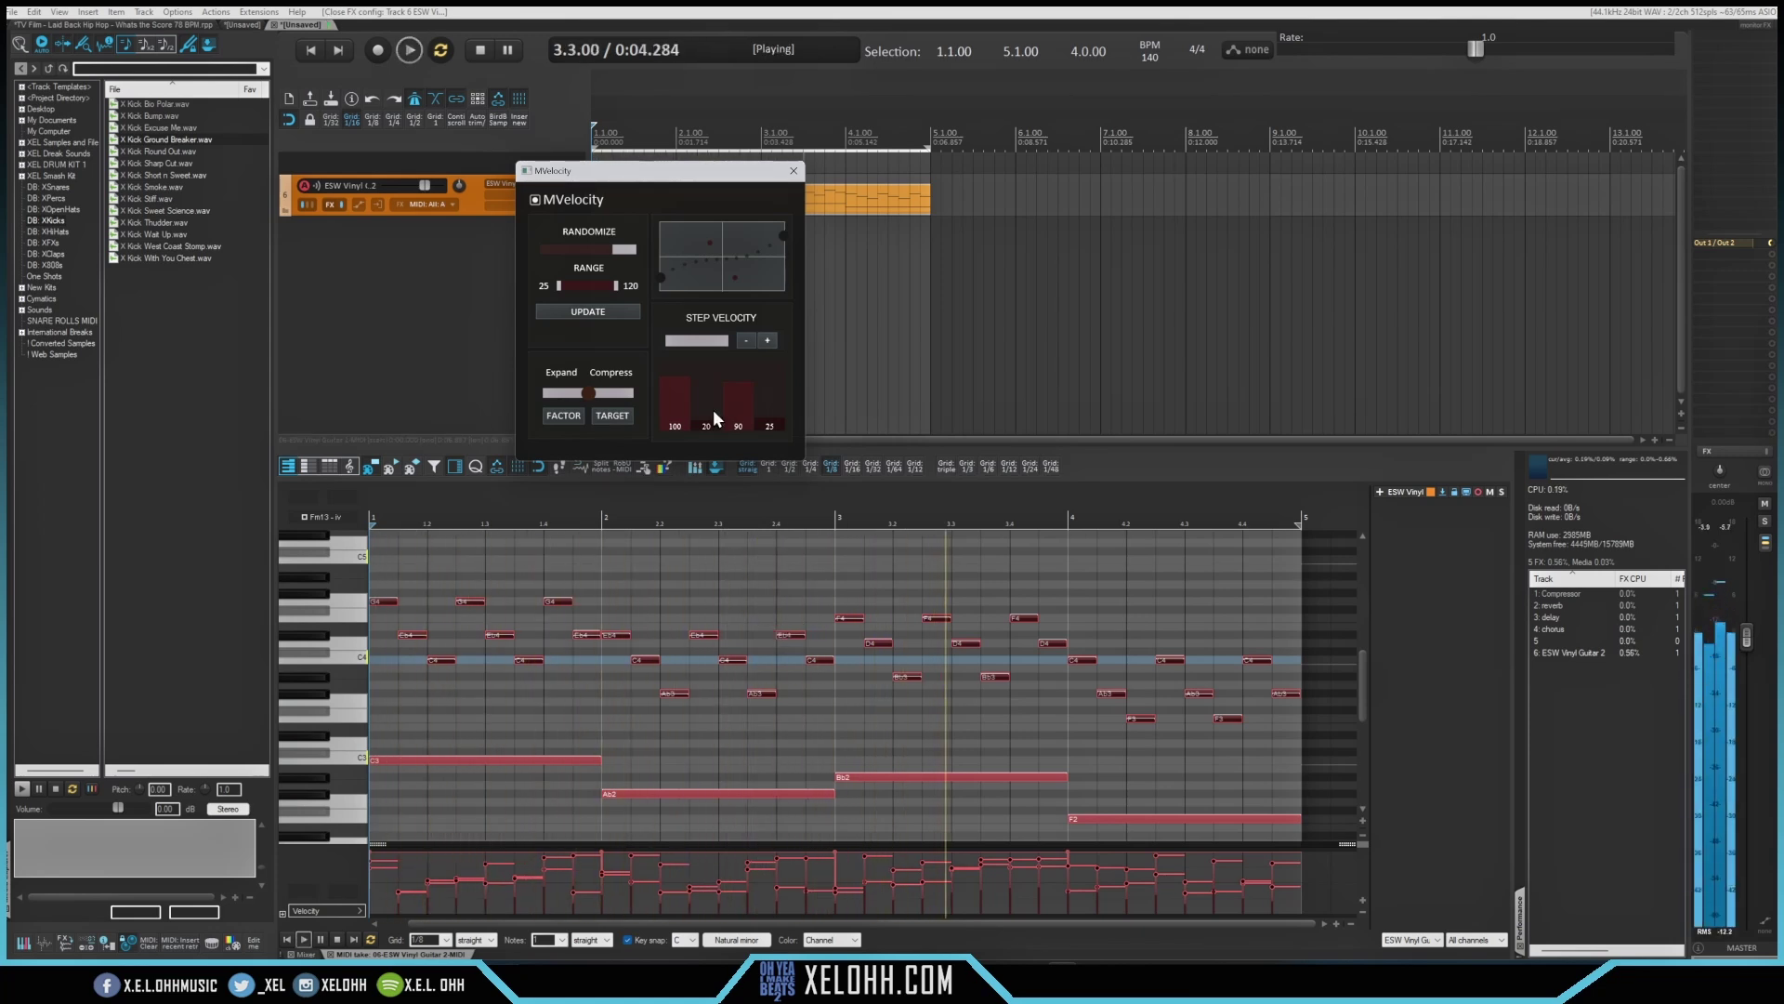
{"action": "left_click", "coordinate": [792, 171]}
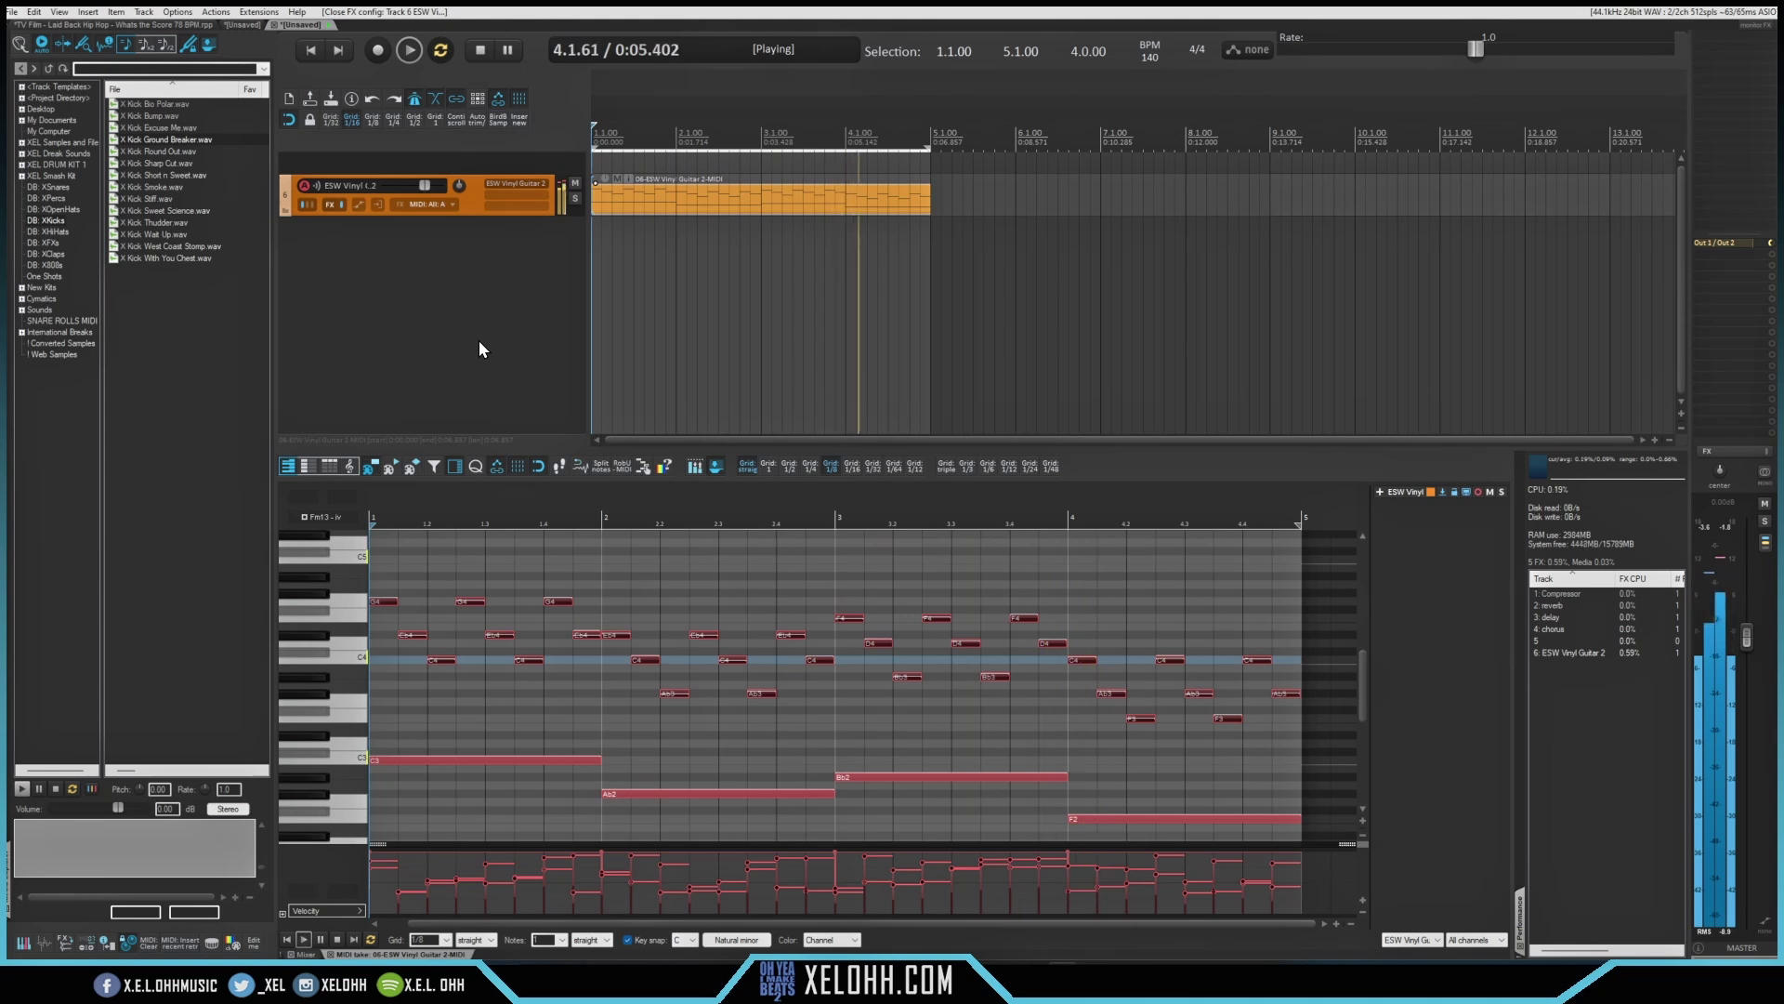
{"action": "key", "text": "space"}
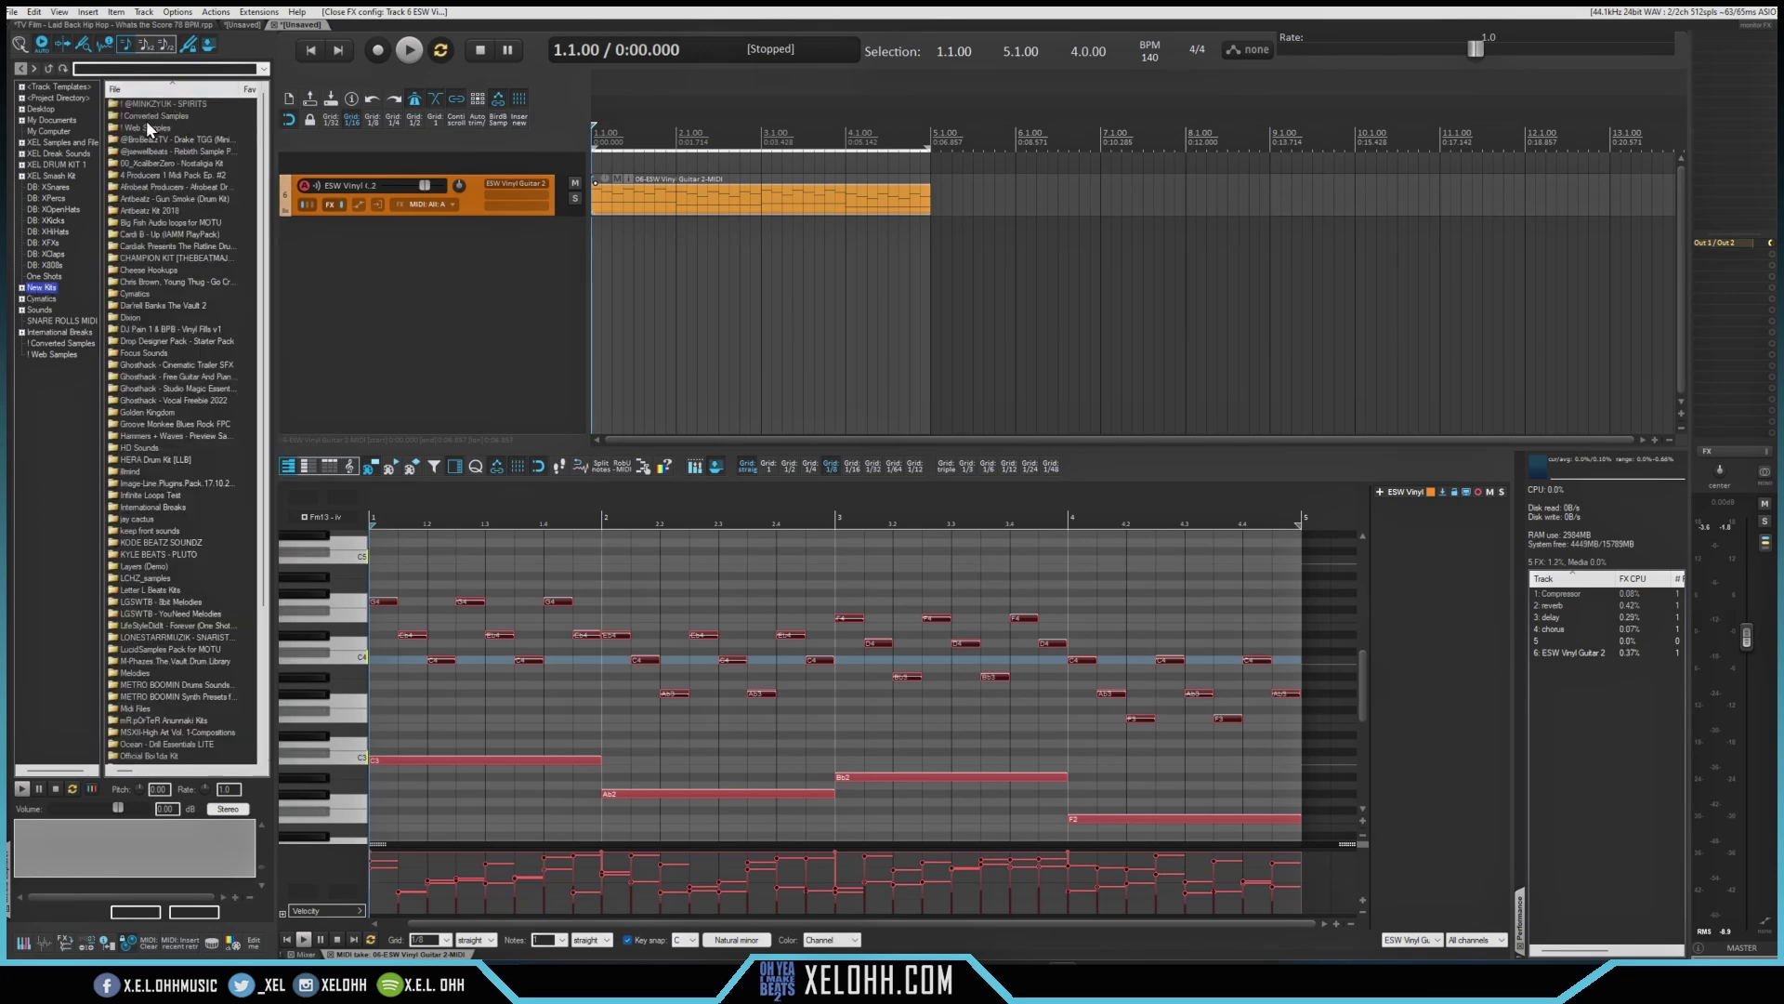
Add the Trap Alley 140 BPM drum loop on a new track below the guitar and play both together.
{"action": "left_click", "coordinate": [48, 166]}
{"action": "left_click_drag", "start_coordinate": [172, 317], "coordinate": [466, 275]}
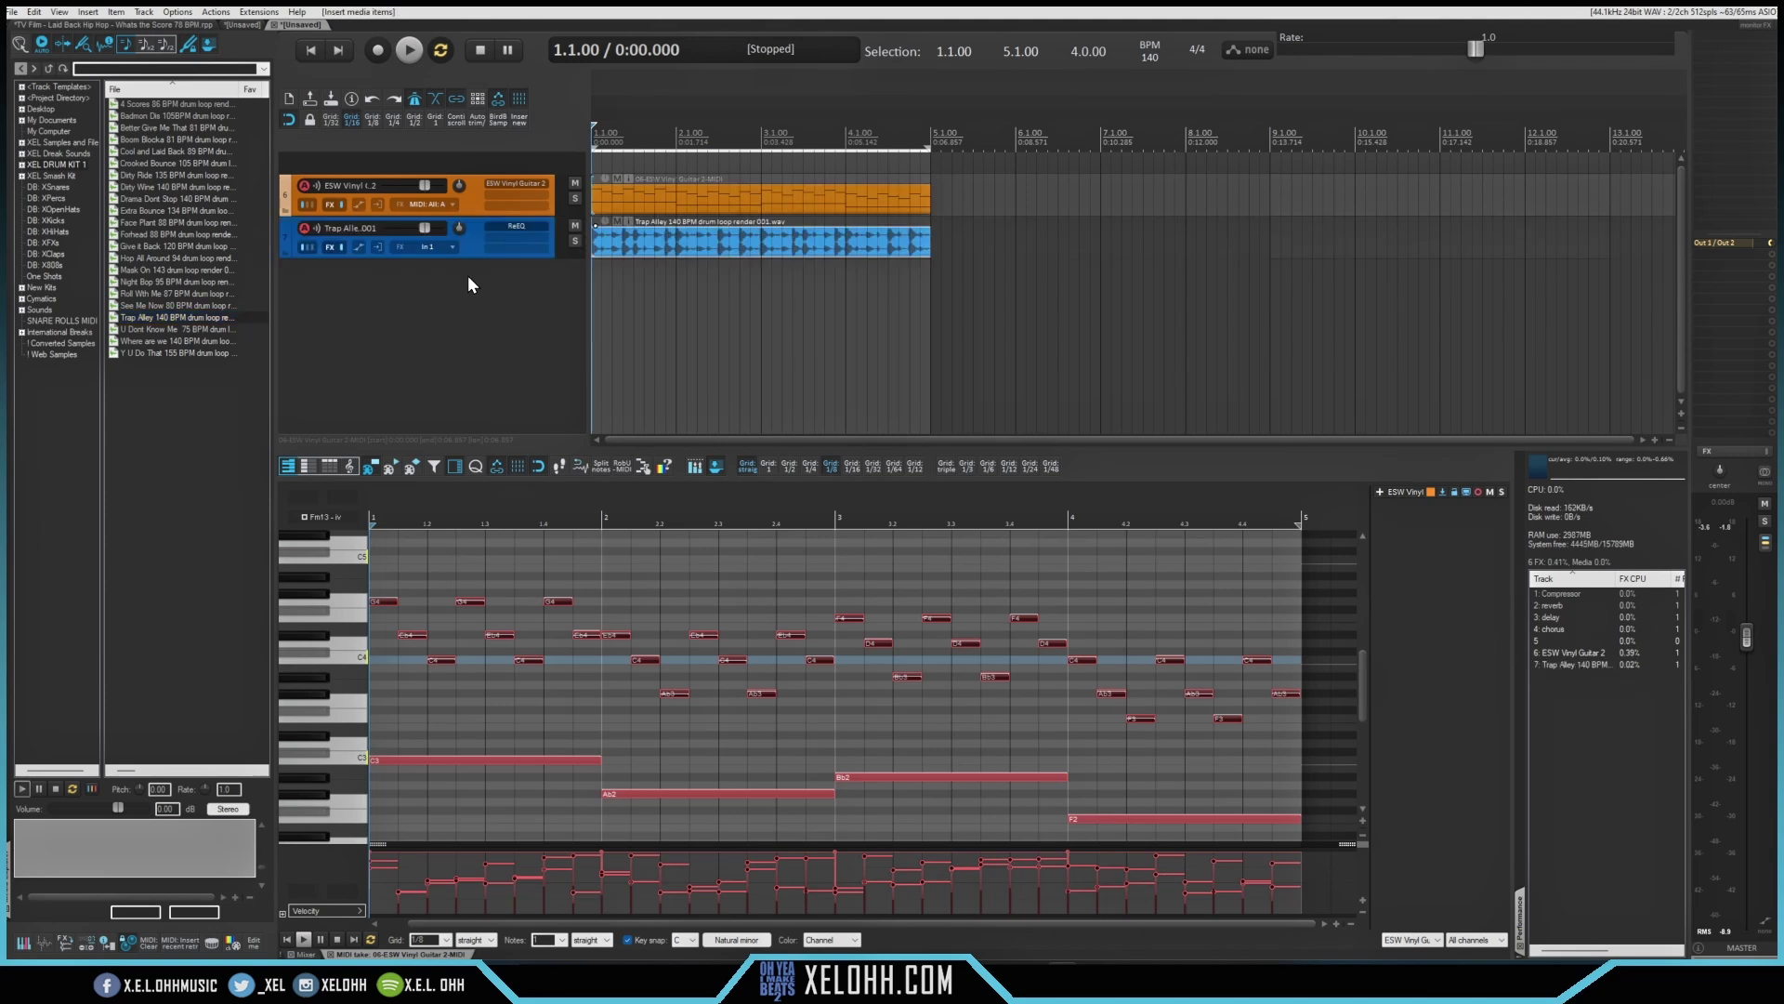
{"action": "key", "text": "space"}
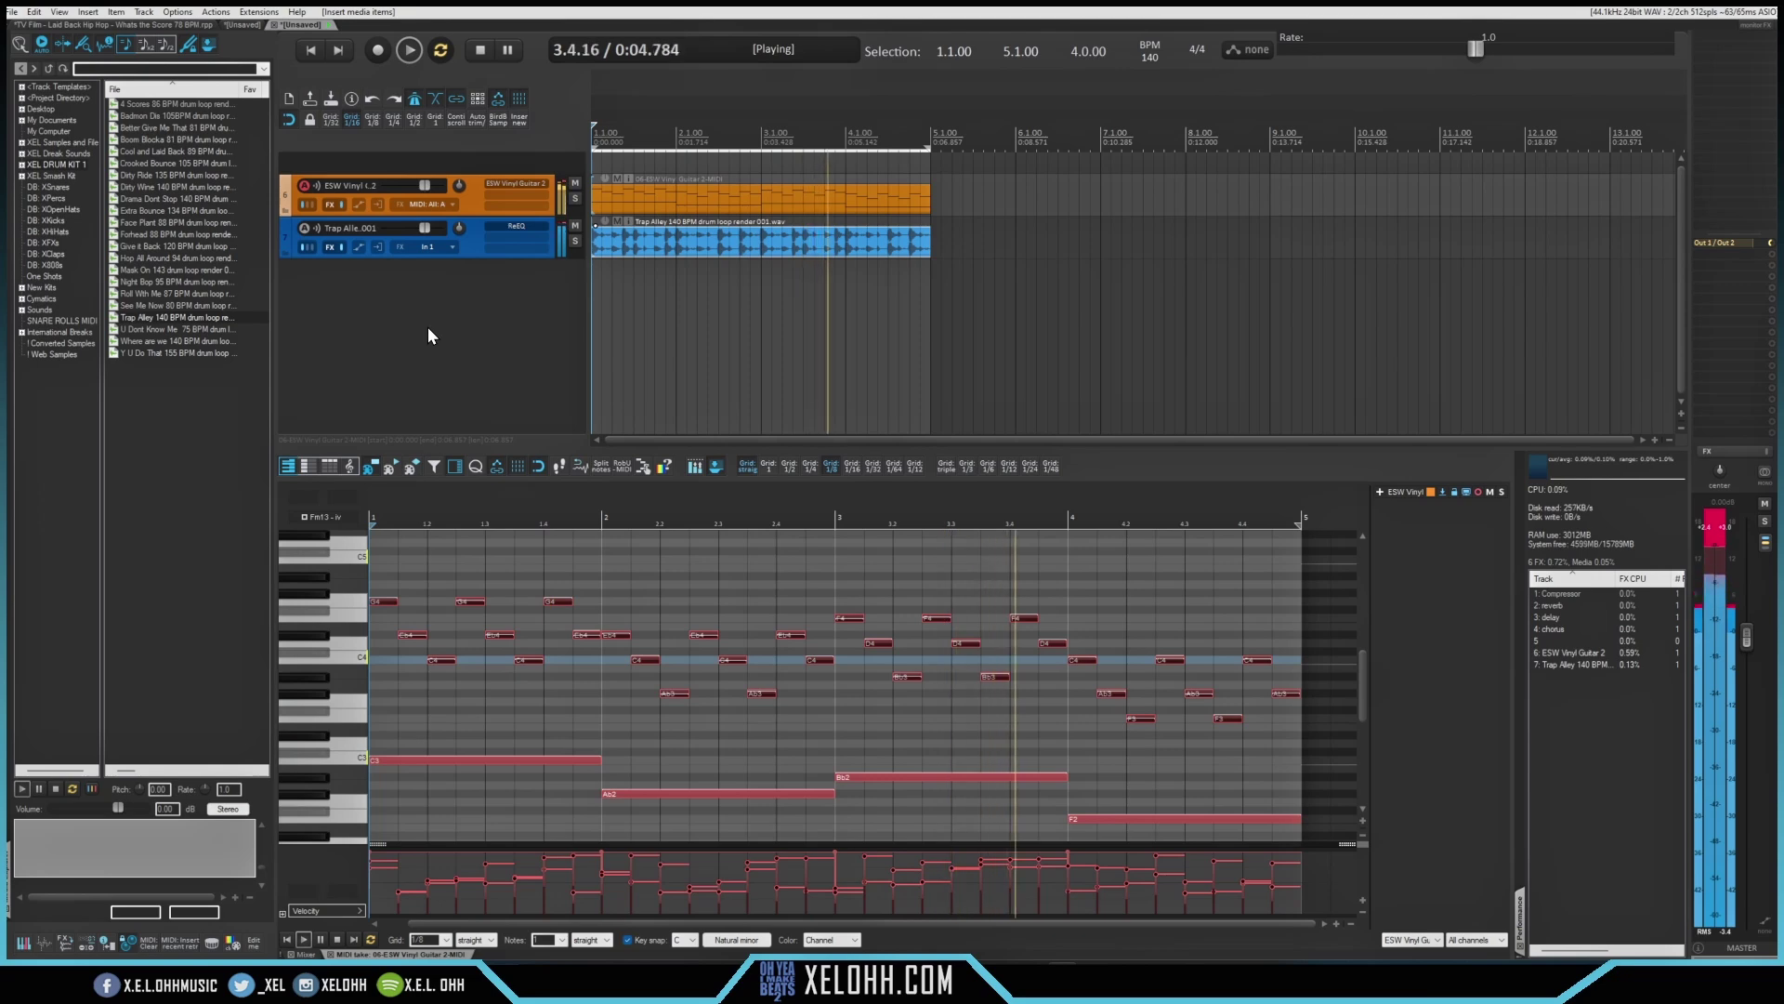
{"action": "key", "text": "space"}
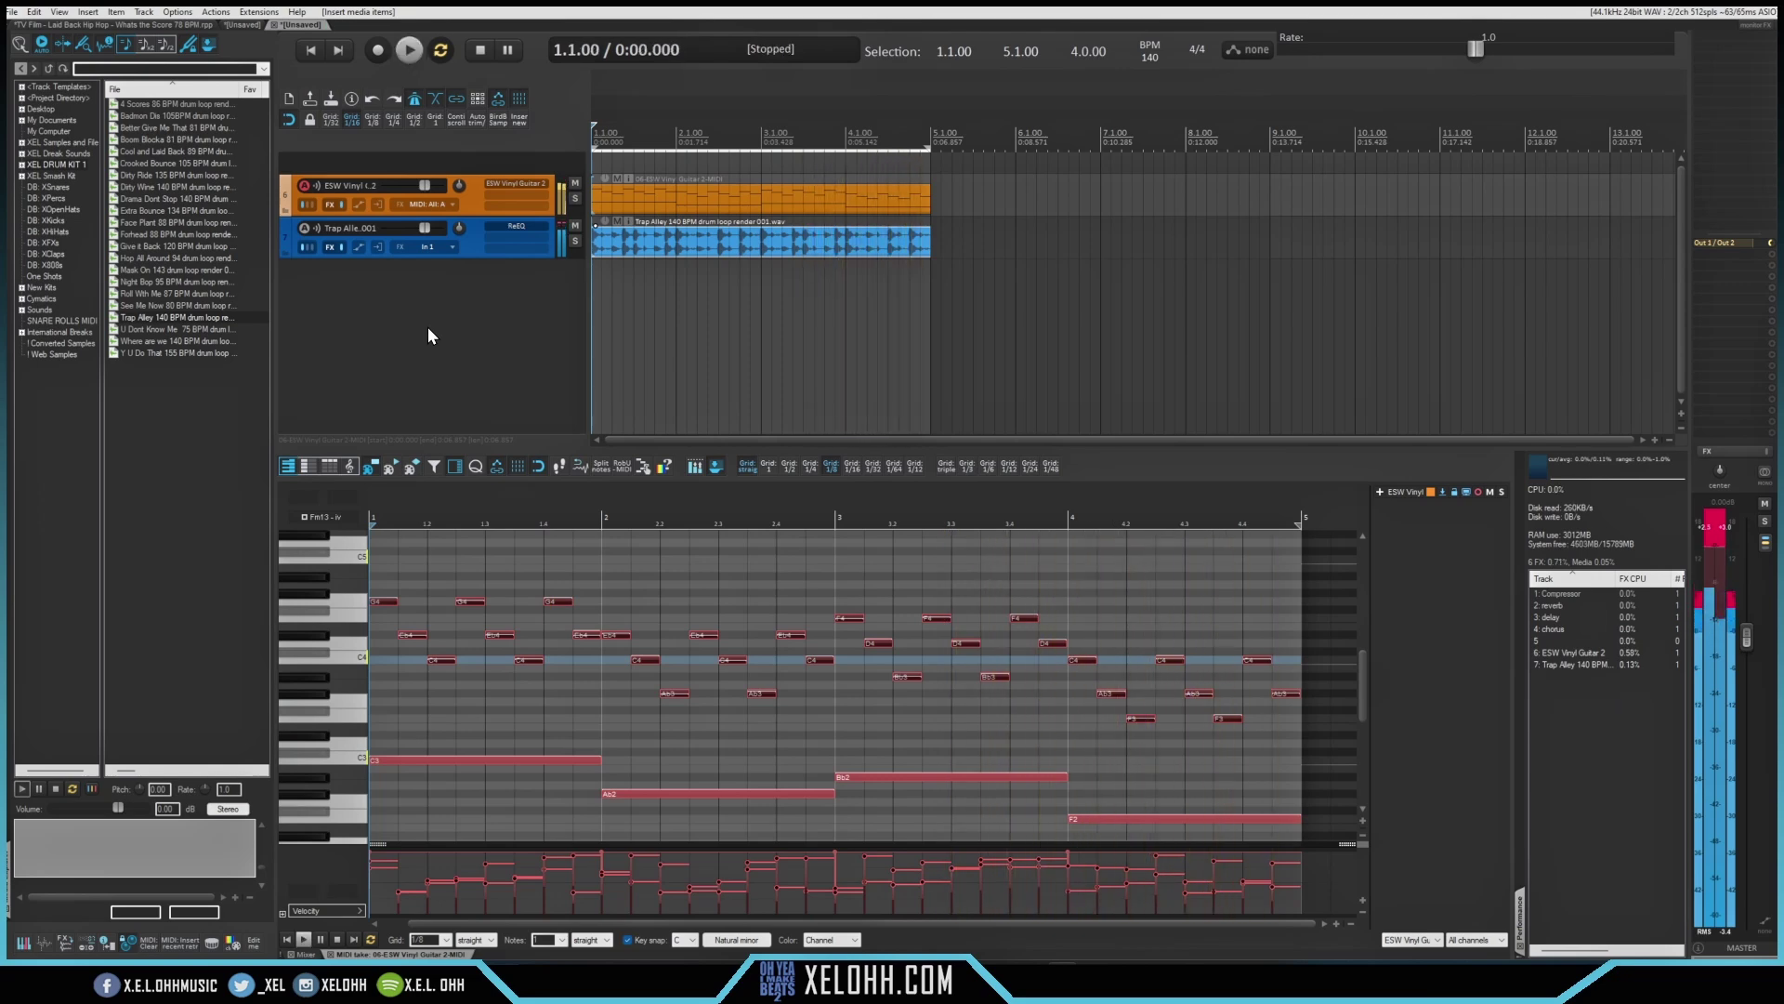
Insert the MODO BASS virtual instrument from the XEL 2024 folder on a new track.
{"action": "right_click", "coordinate": [505, 332]}
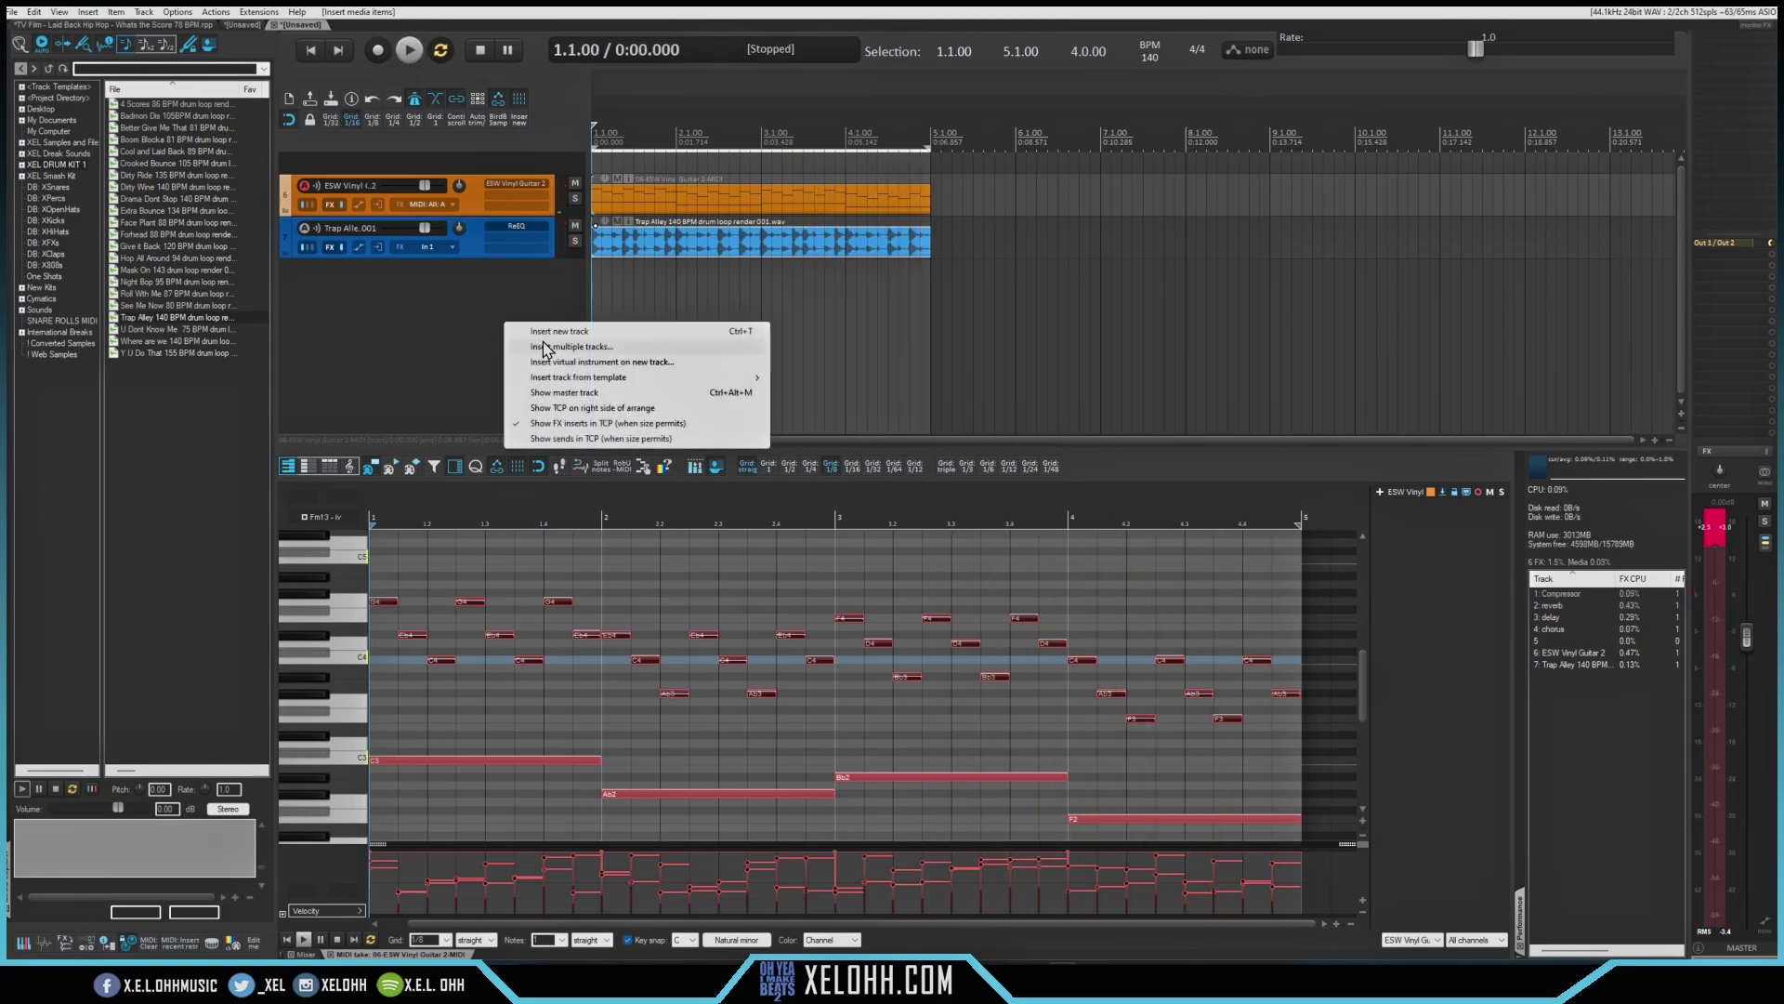
{"action": "left_click", "coordinate": [567, 362]}
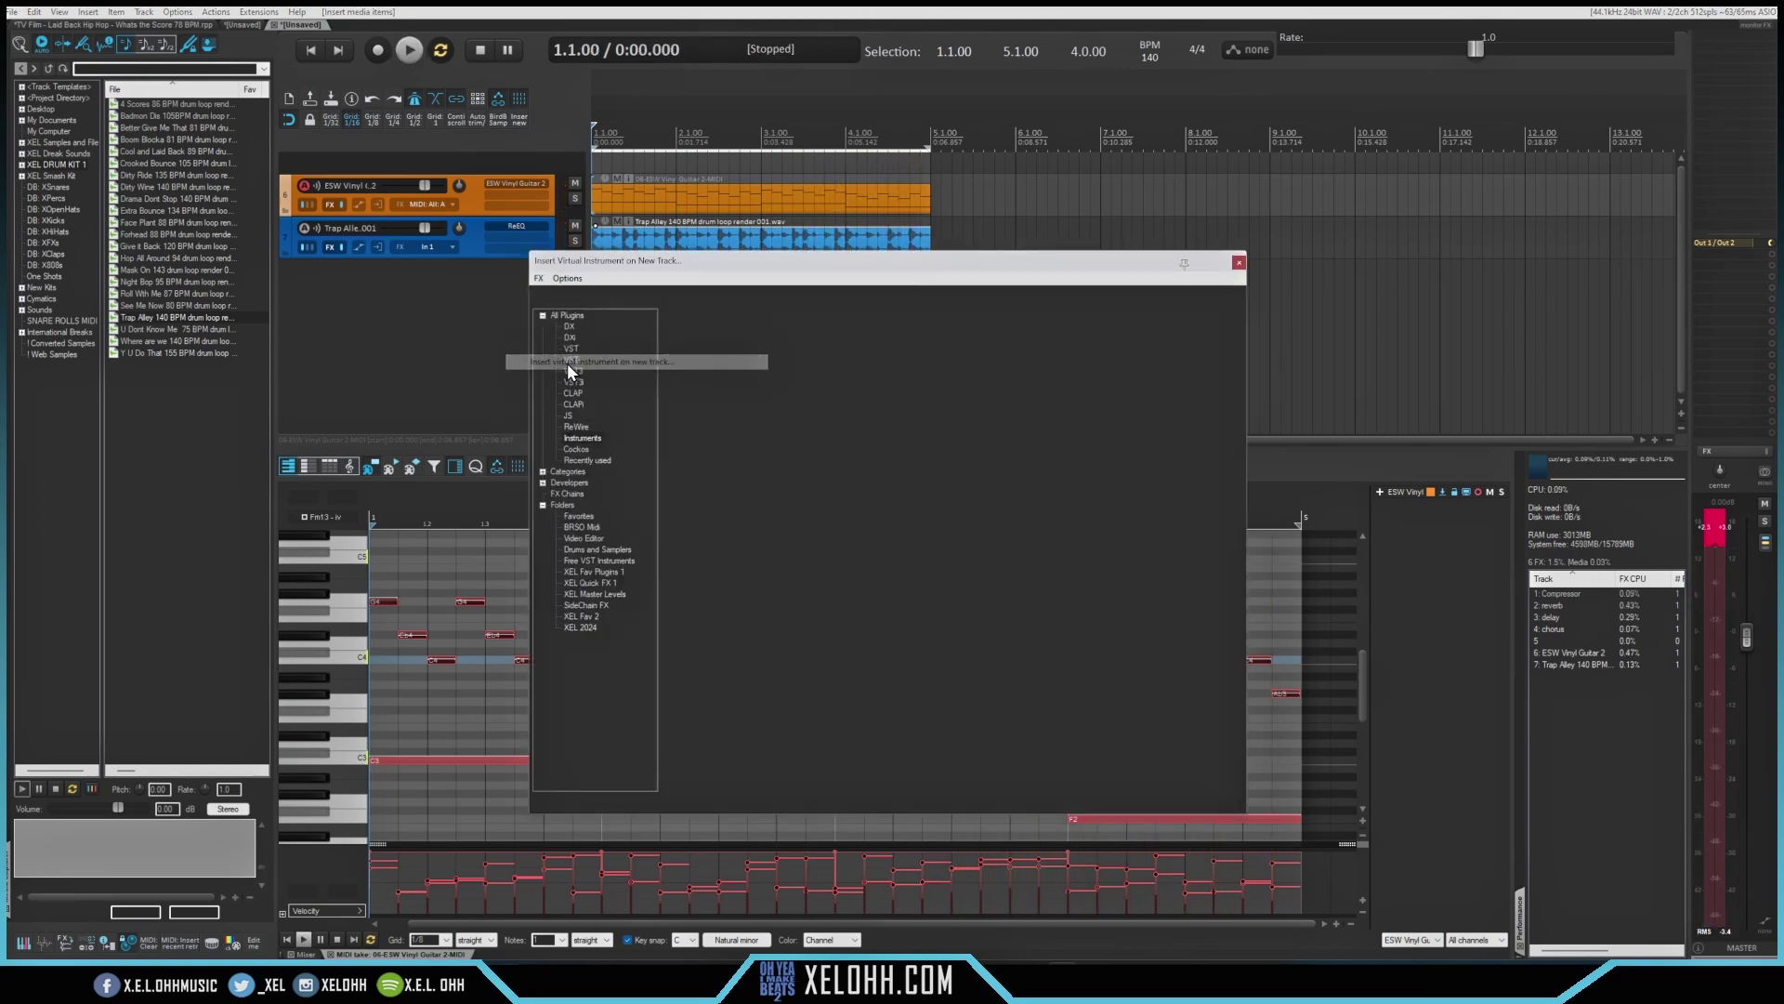
{"action": "left_click", "coordinate": [582, 625]}
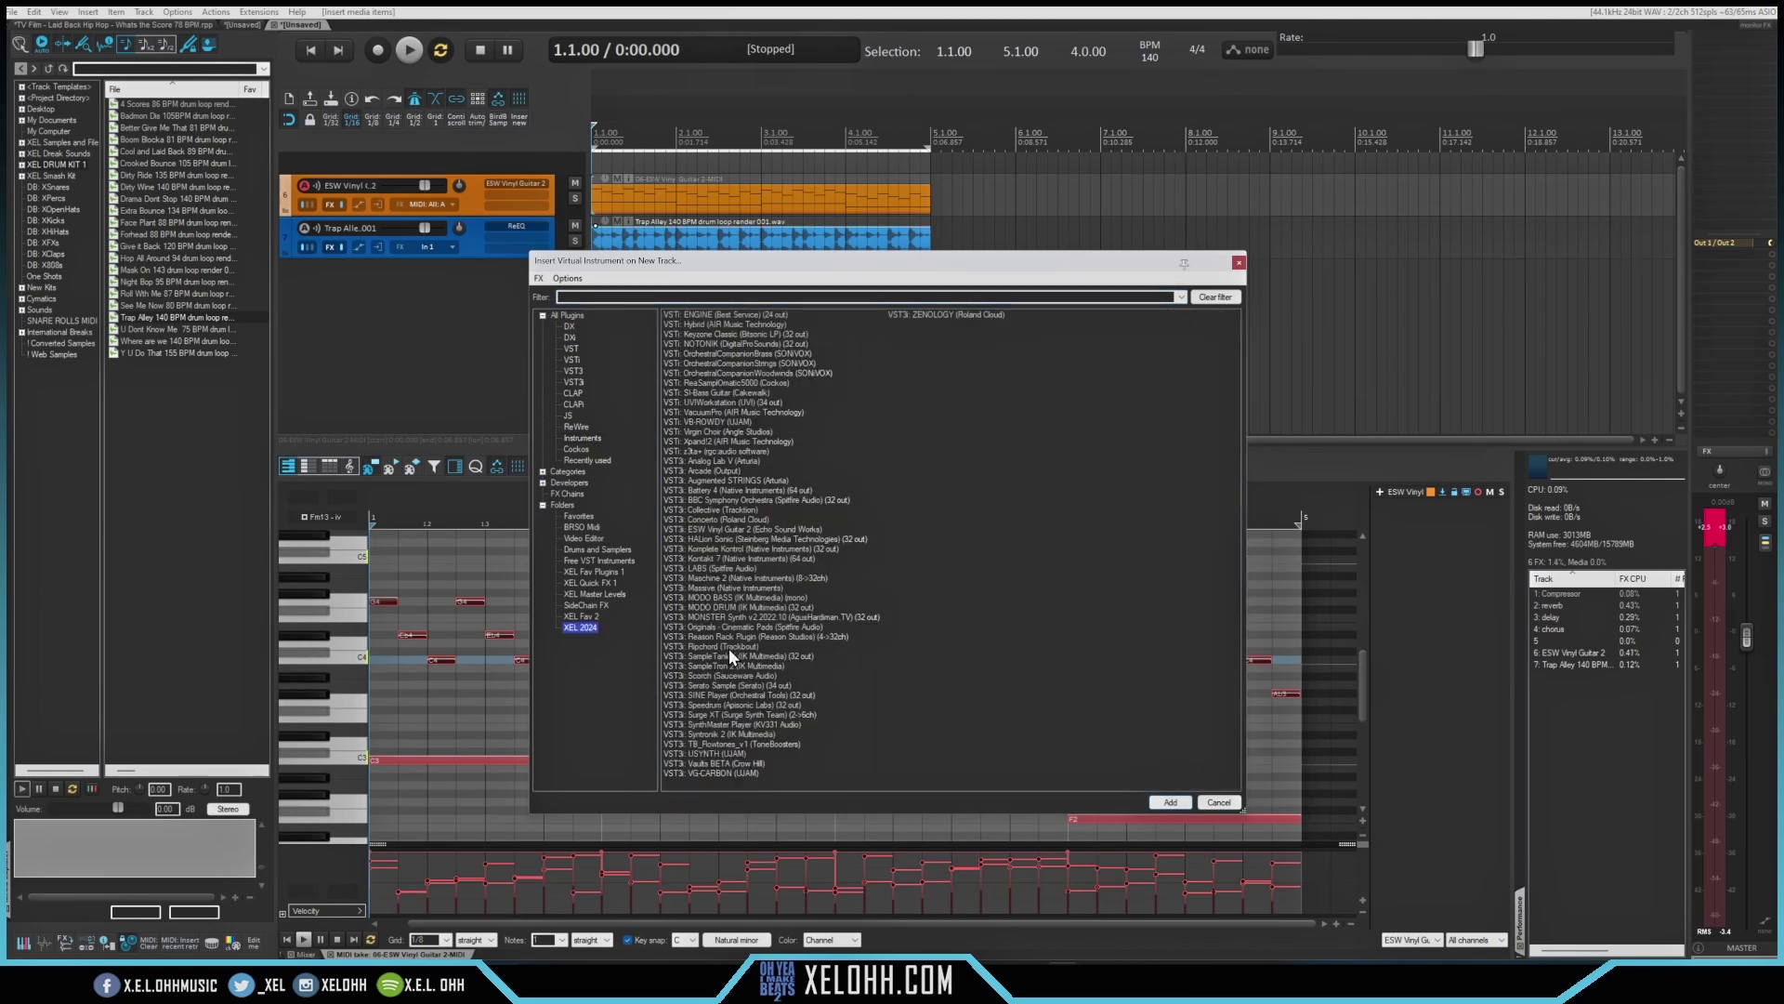
{"action": "left_click", "coordinate": [715, 597]}
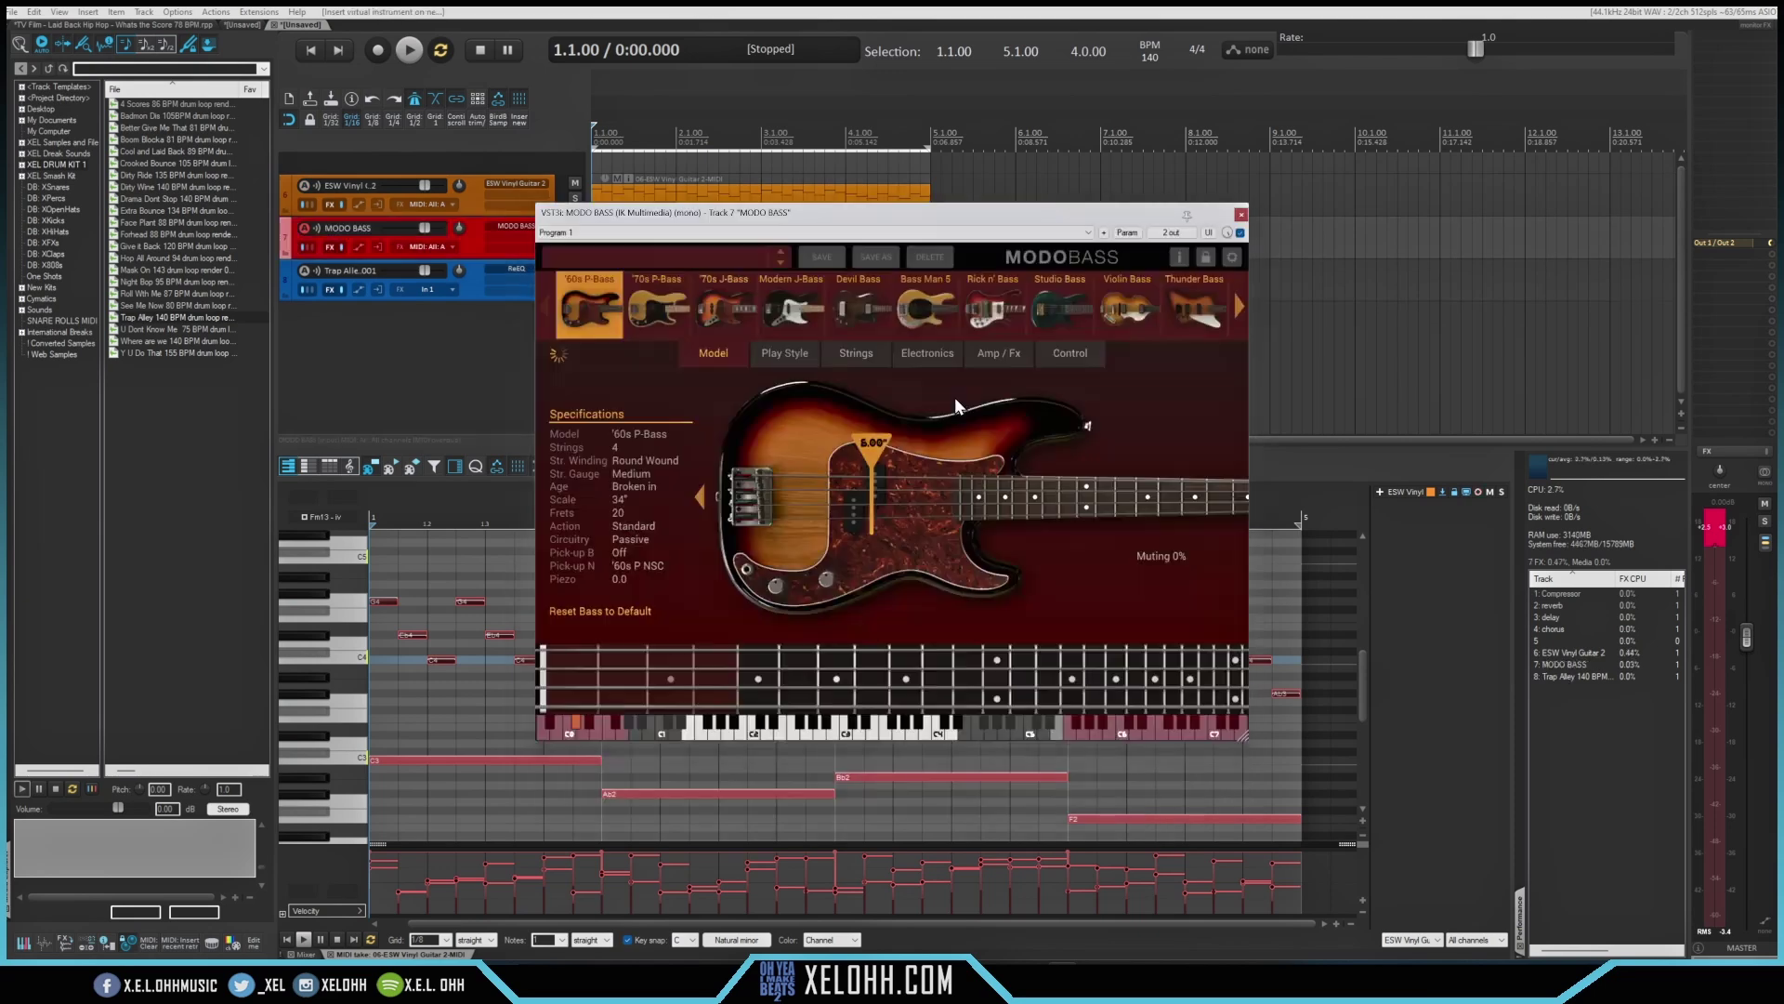
Choose the Rick n' Bass model in MODO BASS and set its strings to Heavy gauge and Old age.
{"action": "left_click", "coordinate": [993, 309]}
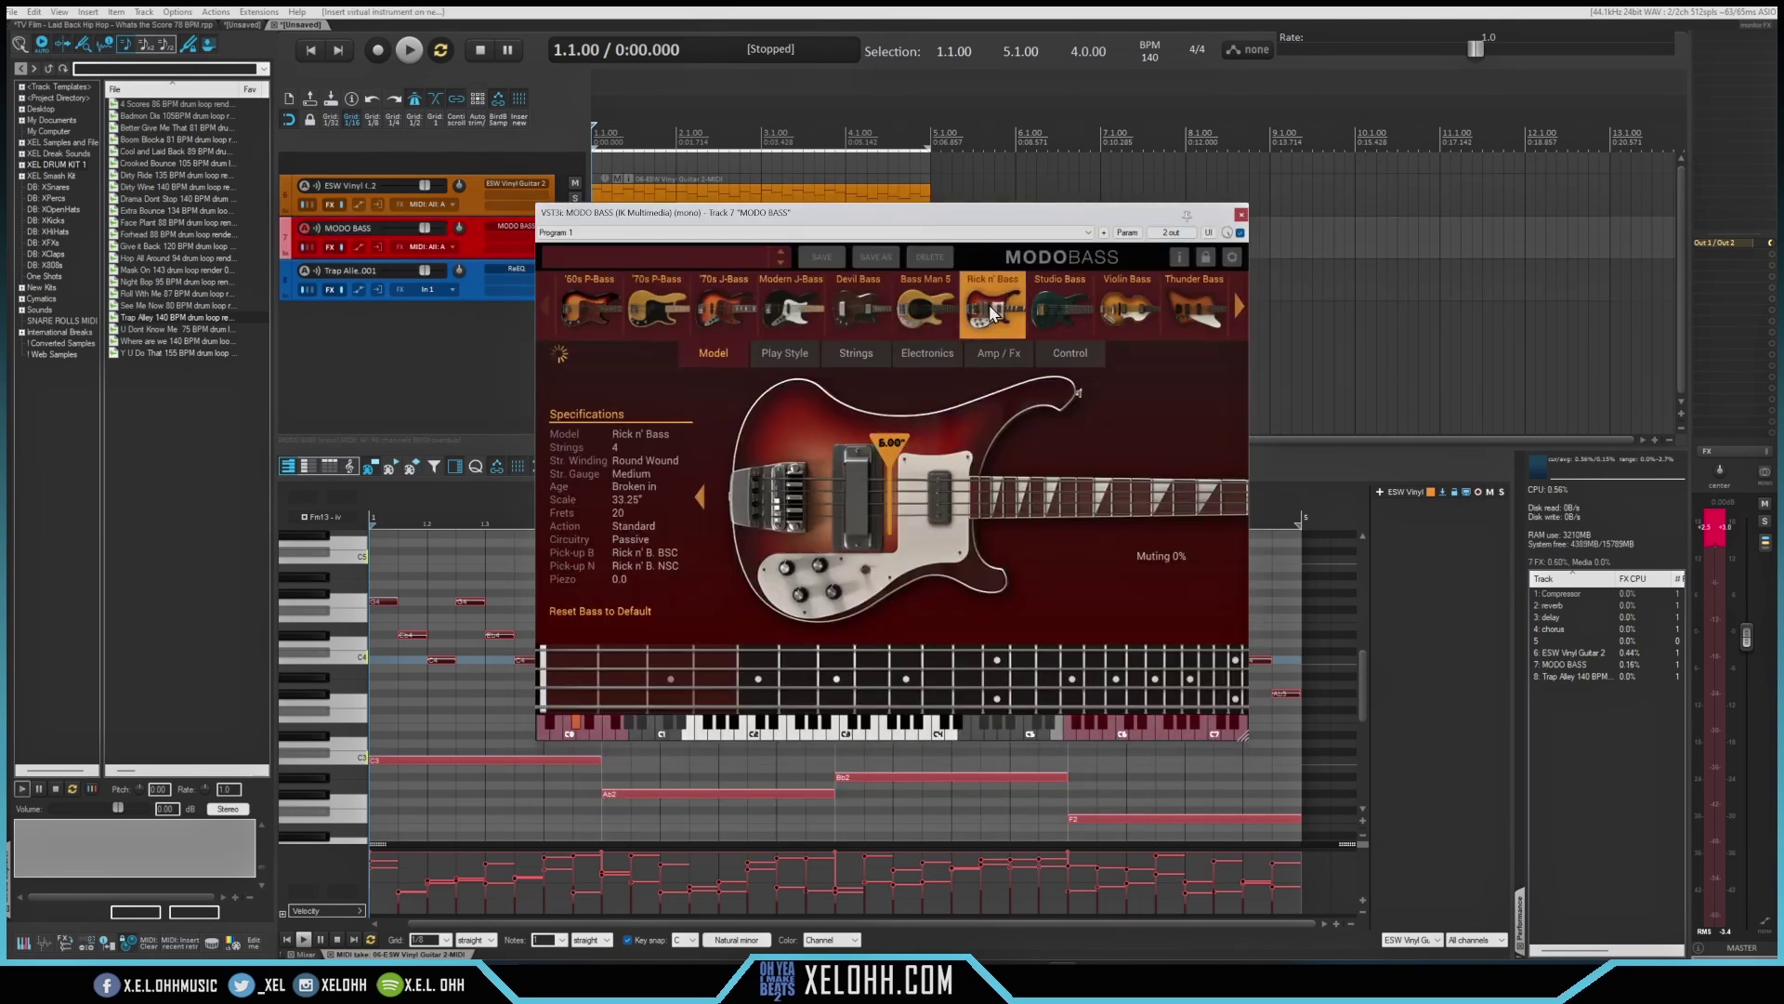
{"action": "left_click", "coordinate": [768, 357]}
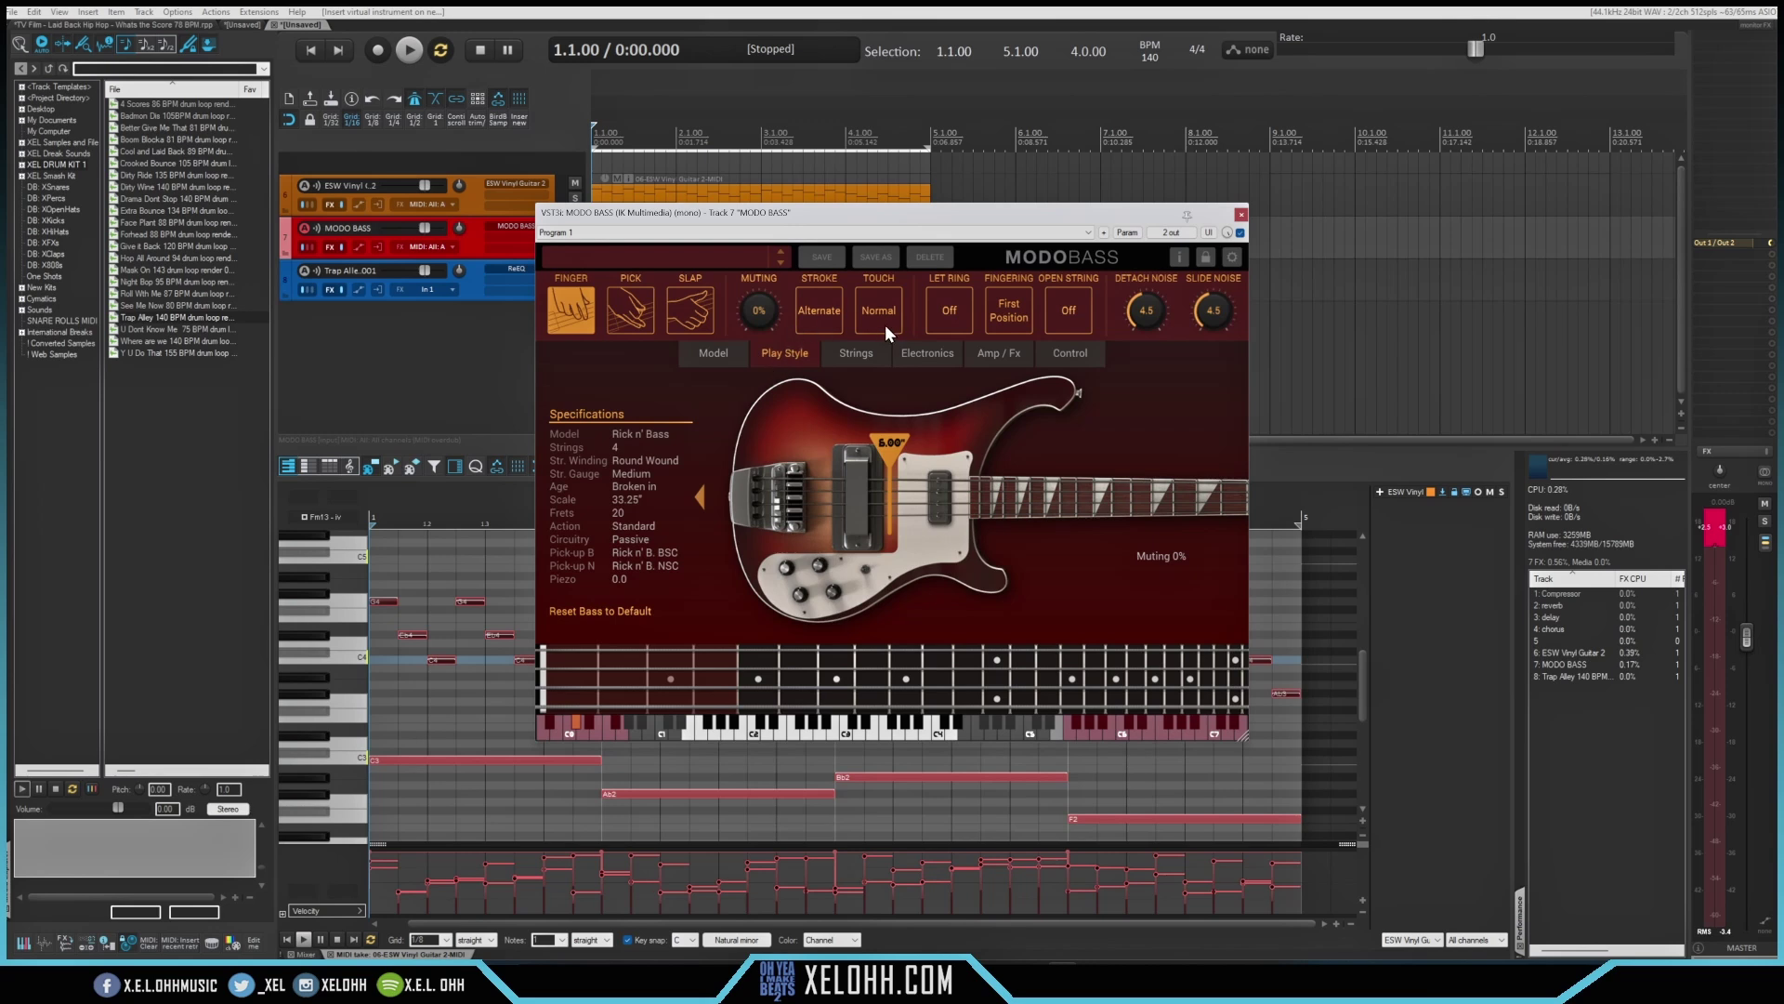
{"action": "left_click", "coordinate": [853, 355]}
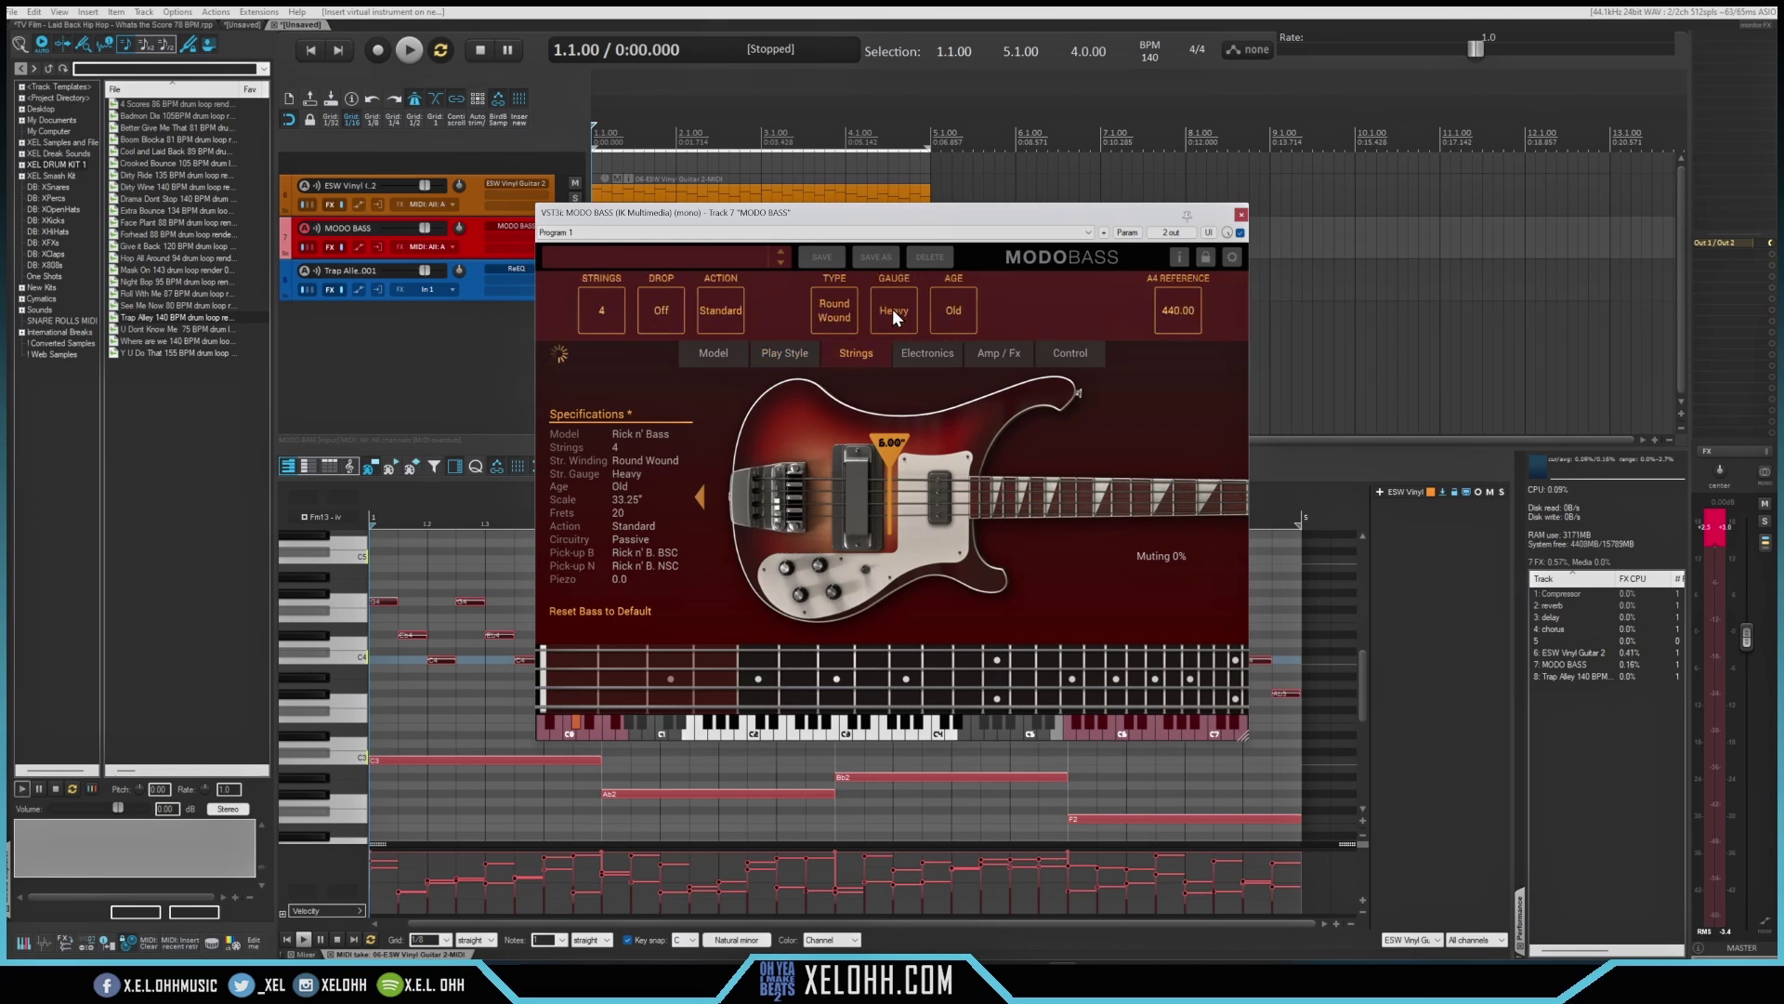
{"action": "left_click", "coordinate": [1241, 215]}
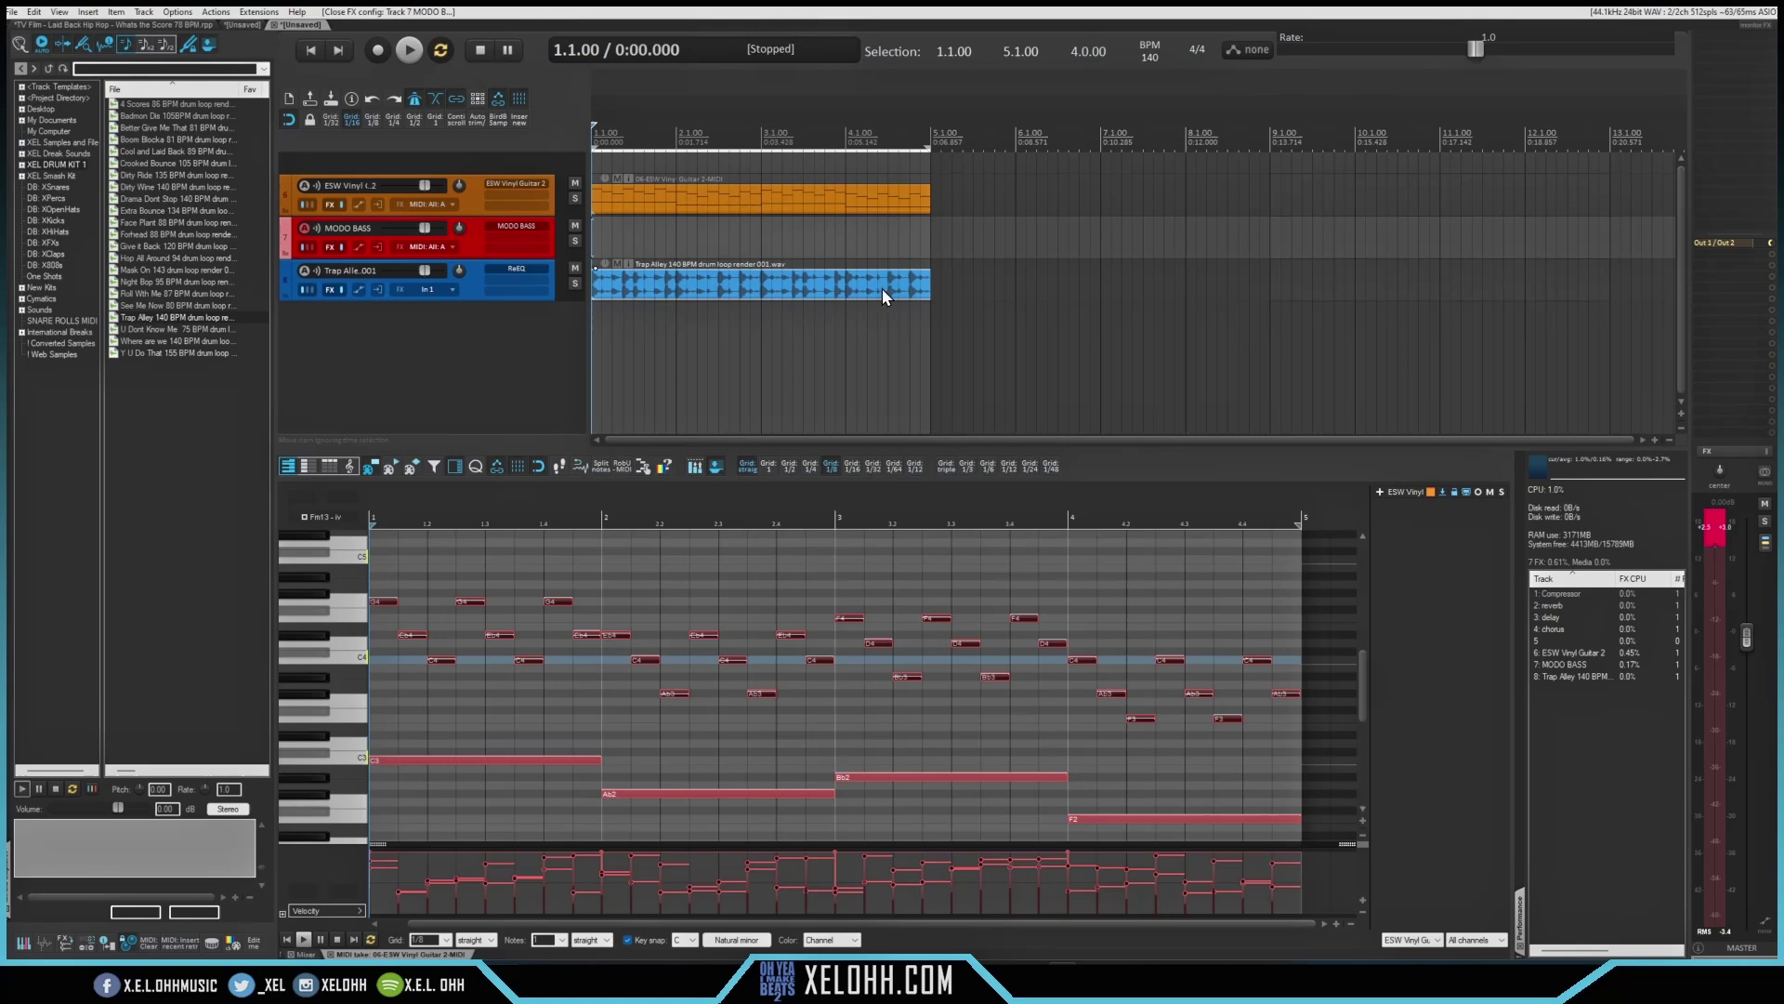
Copy the four long bass notes from the guitar part into a four-bar MIDI item on the MODO BASS track and play from the start.
{"action": "left_click", "coordinate": [621, 200]}
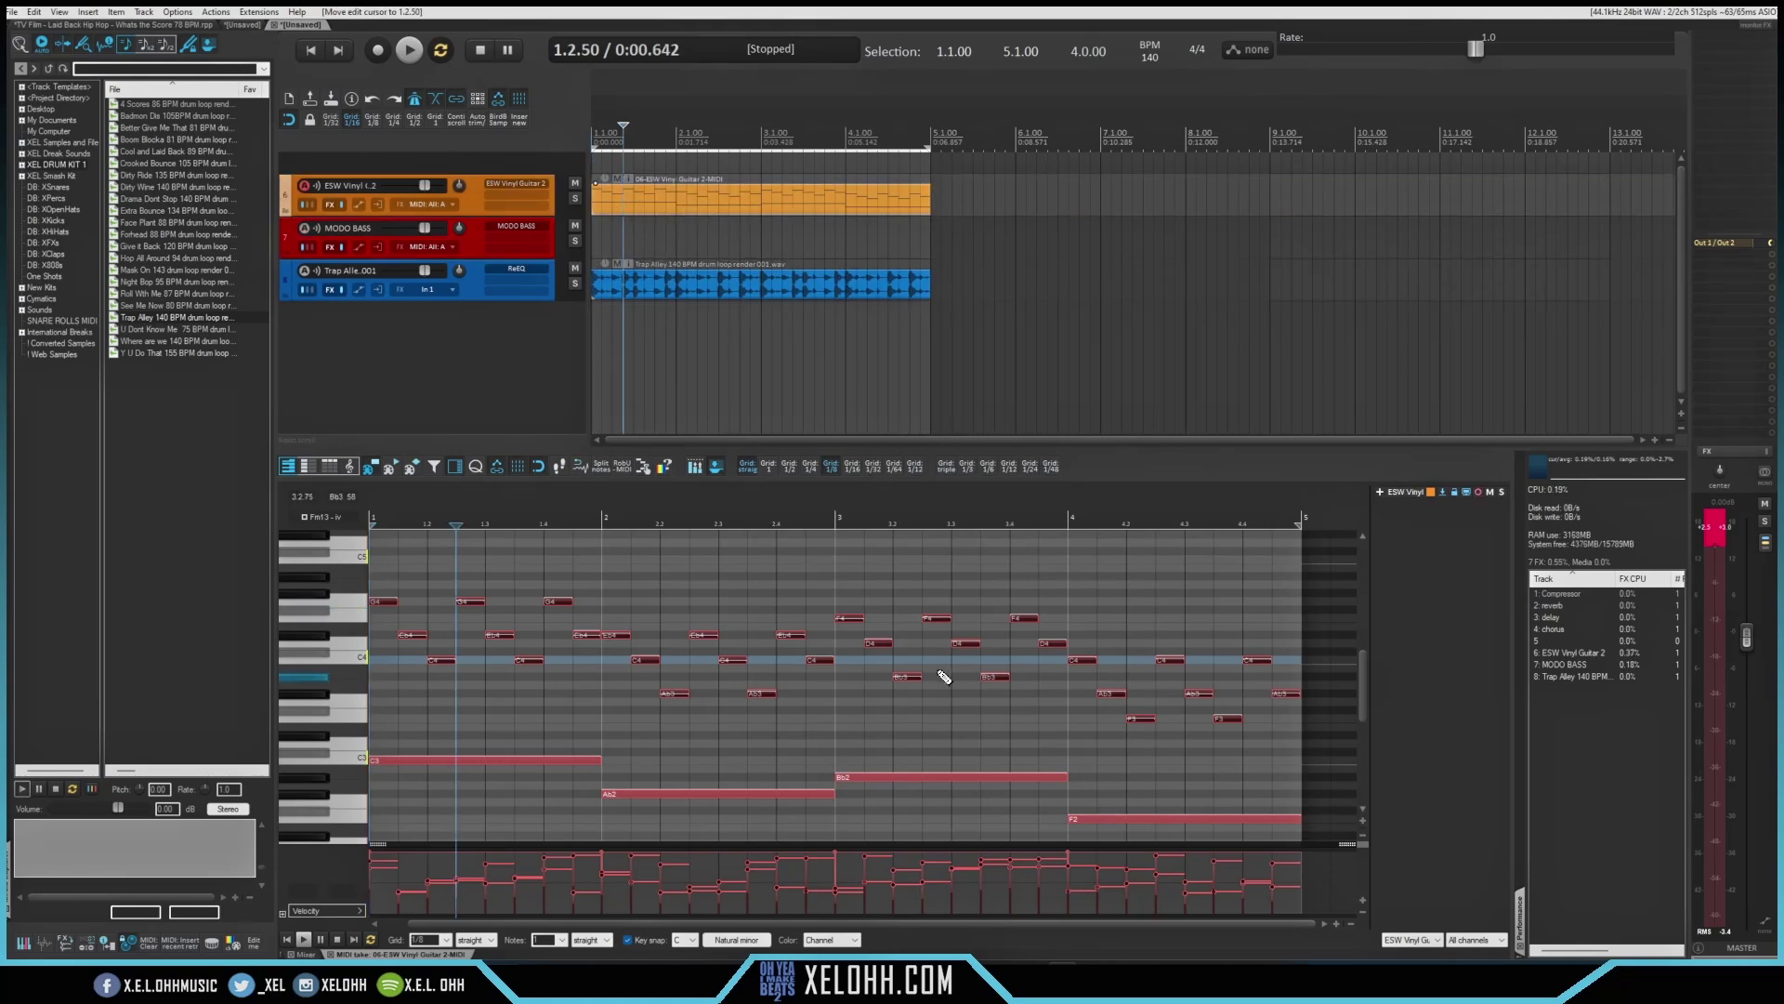
{"action": "left_click_drag", "start_coordinate": [1120, 825], "coordinate": [462, 732]}
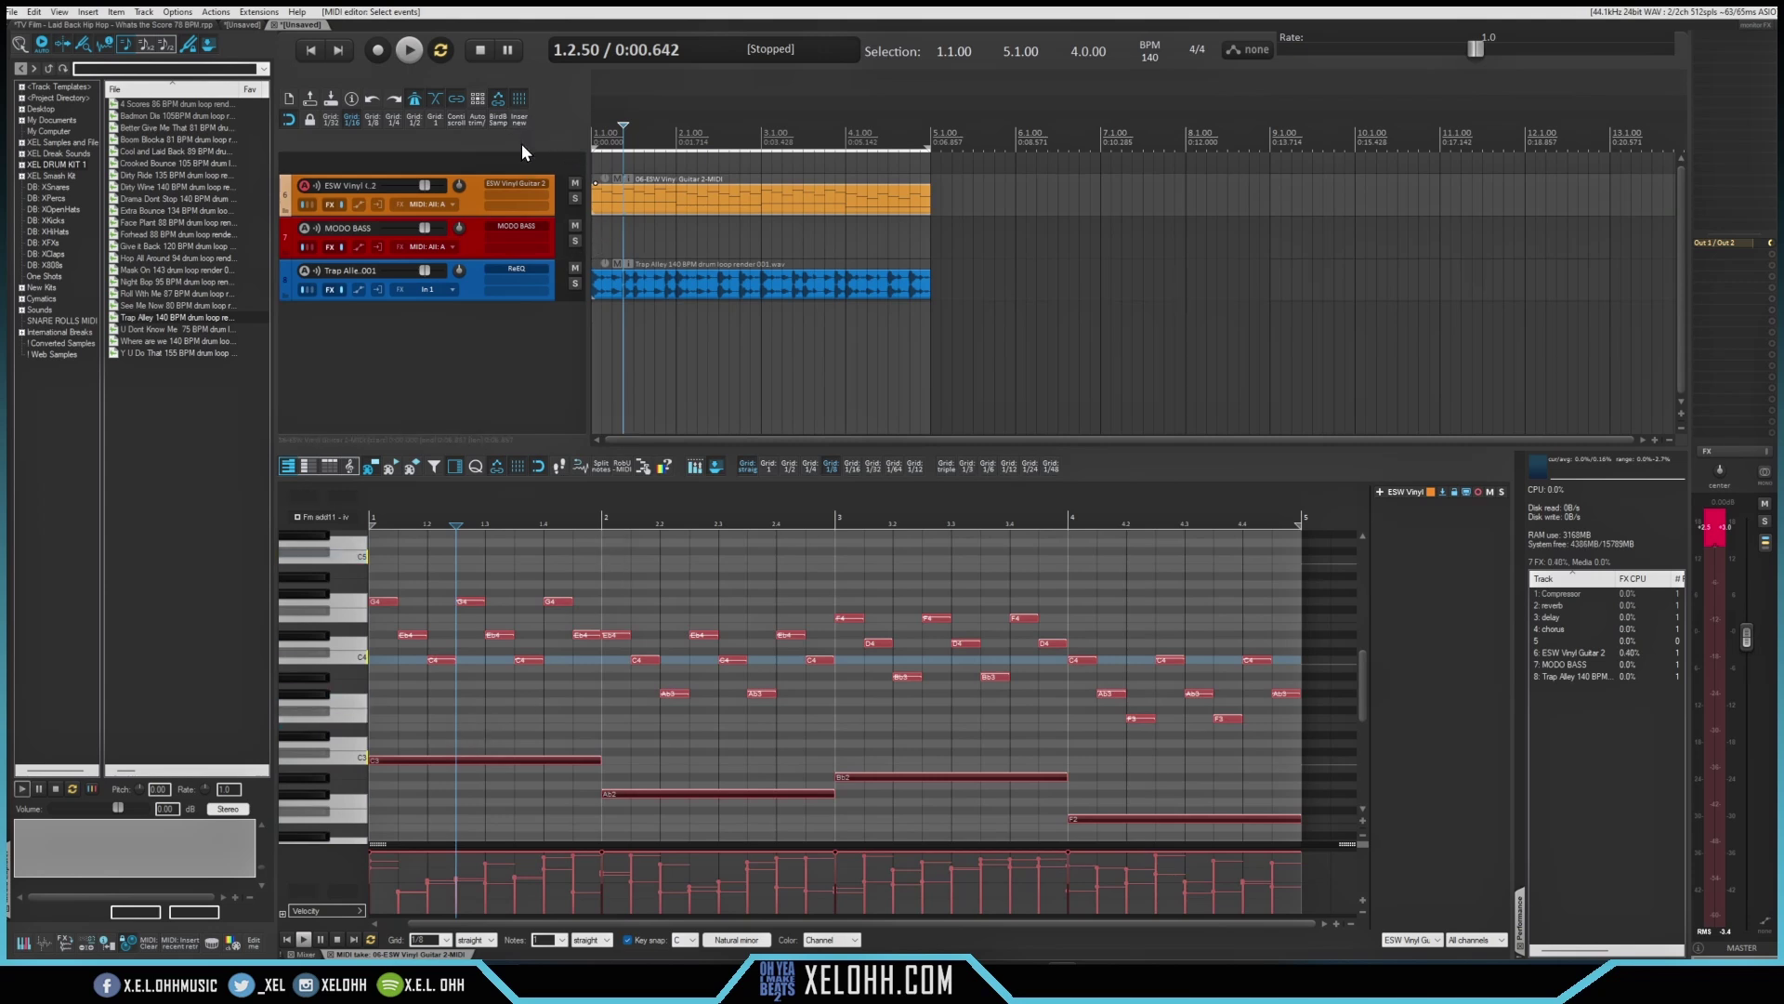
{"action": "left_click", "coordinate": [476, 231]}
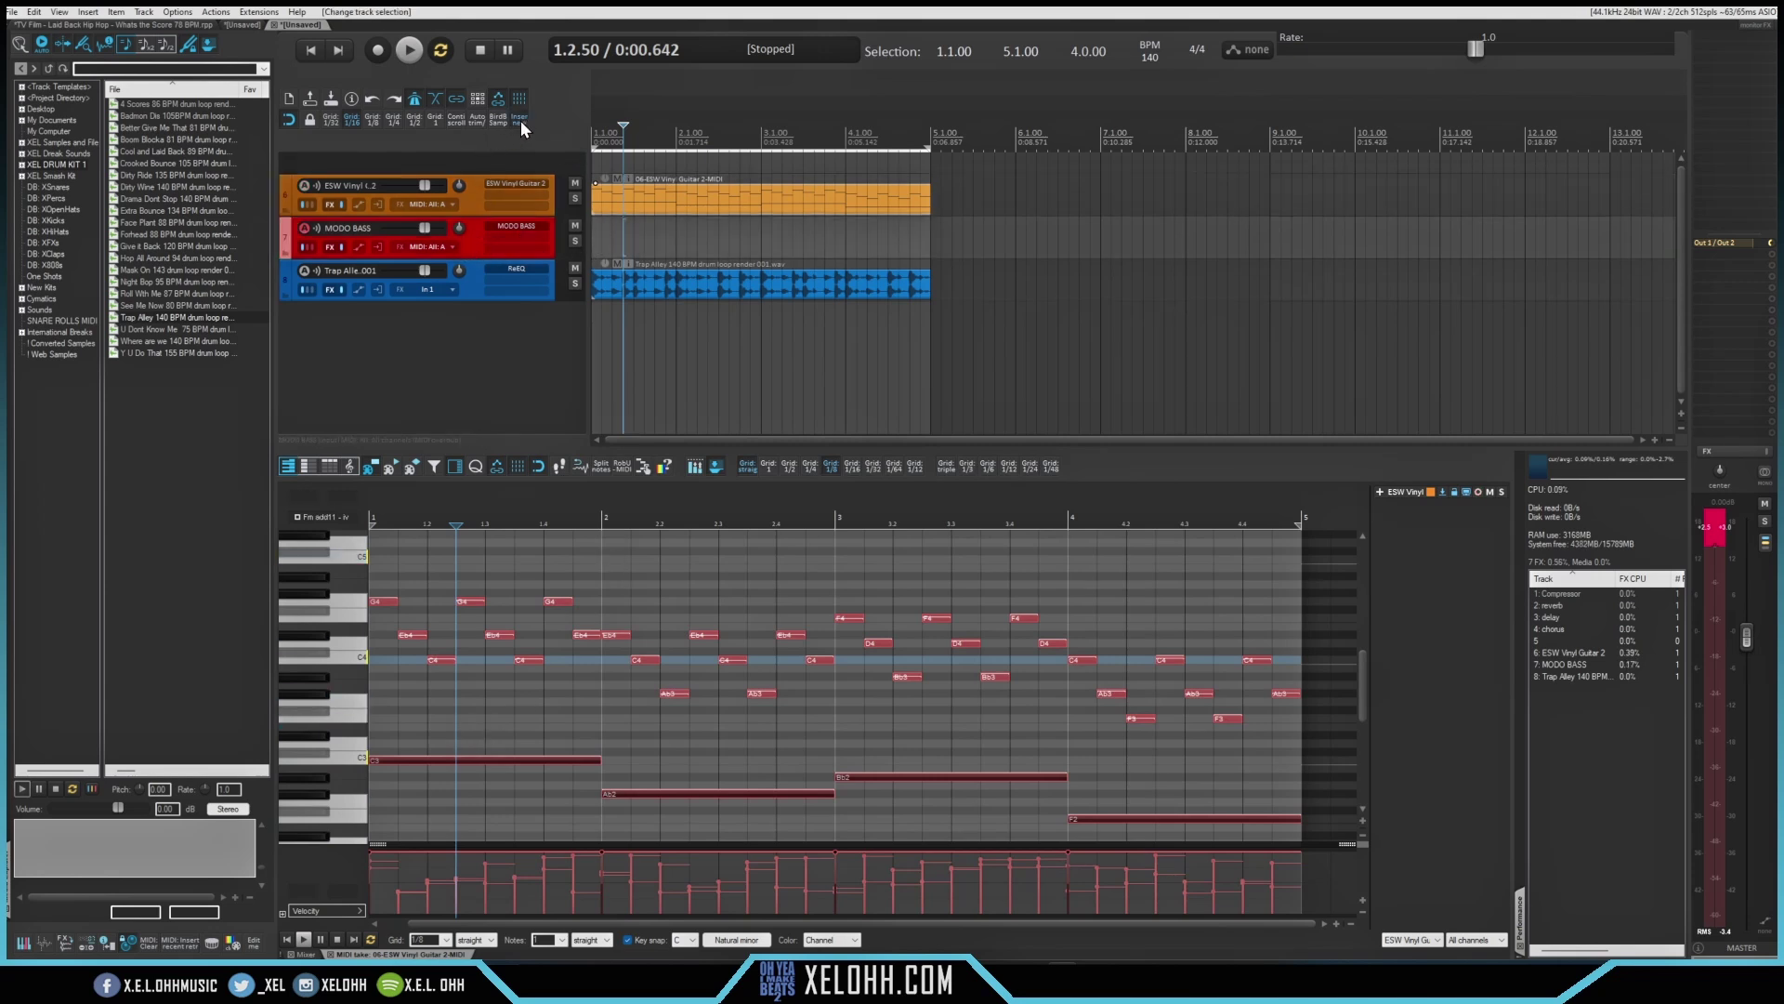
{"action": "key", "text": "ctrl+v"}
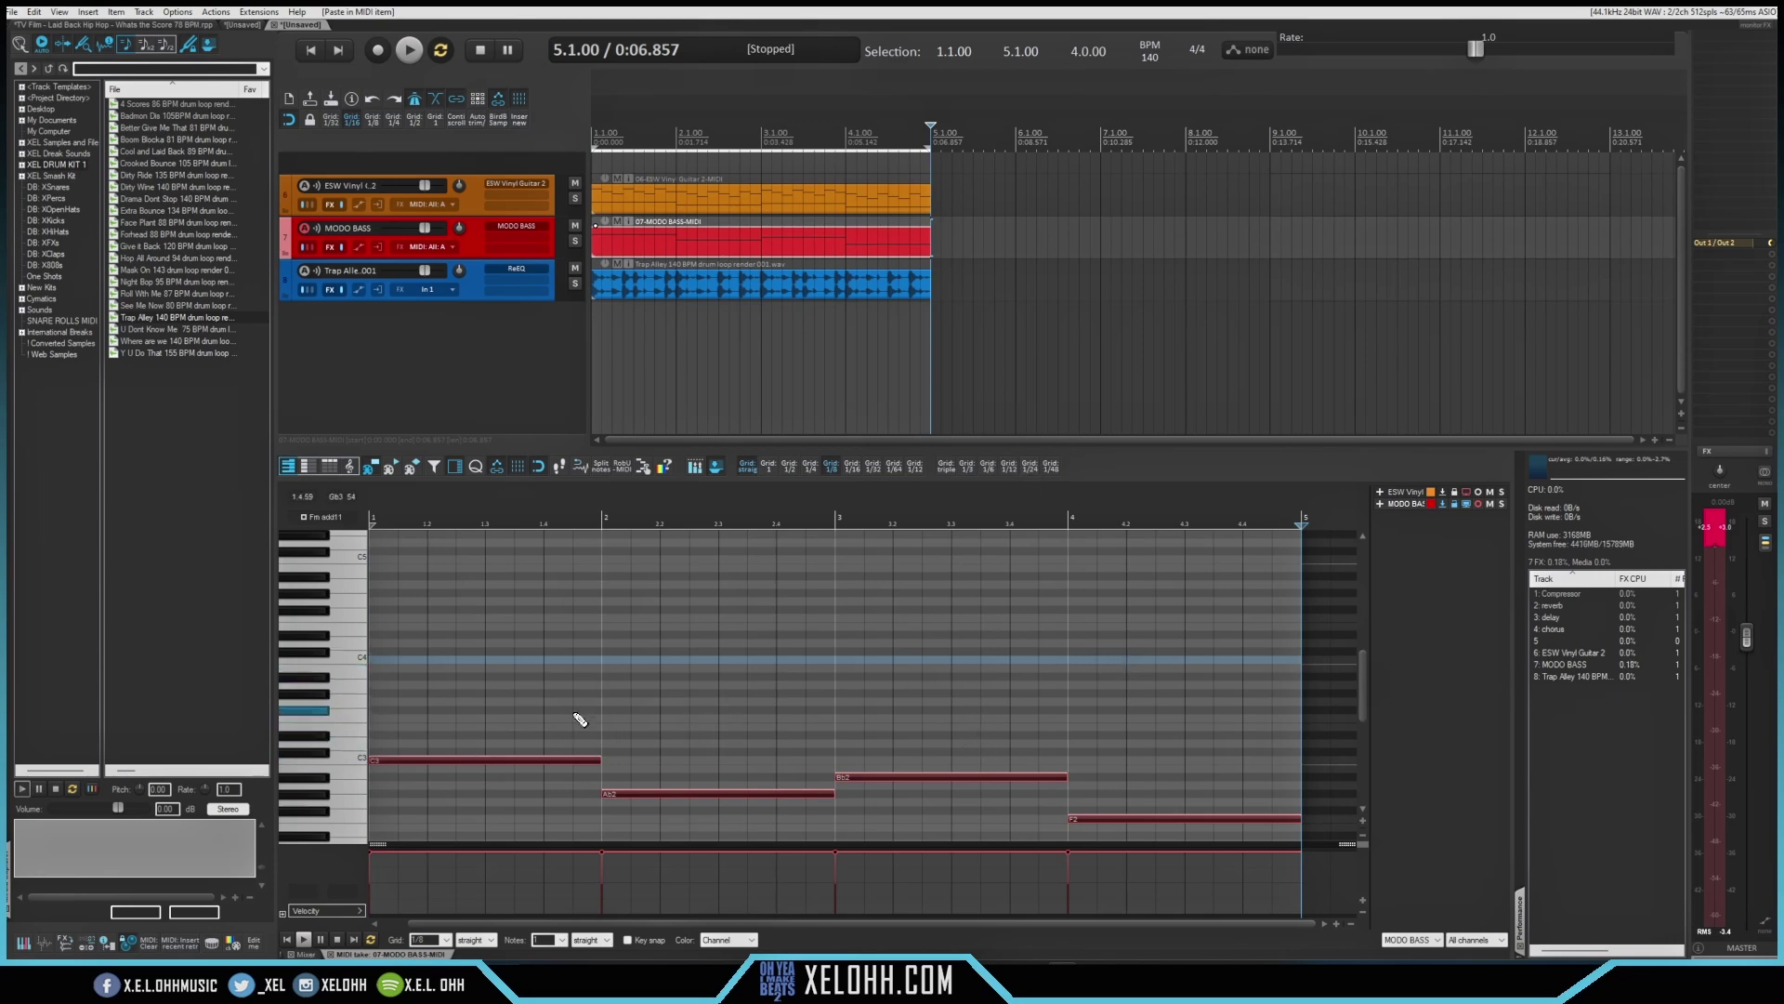
{"action": "left_click", "coordinate": [361, 759]}
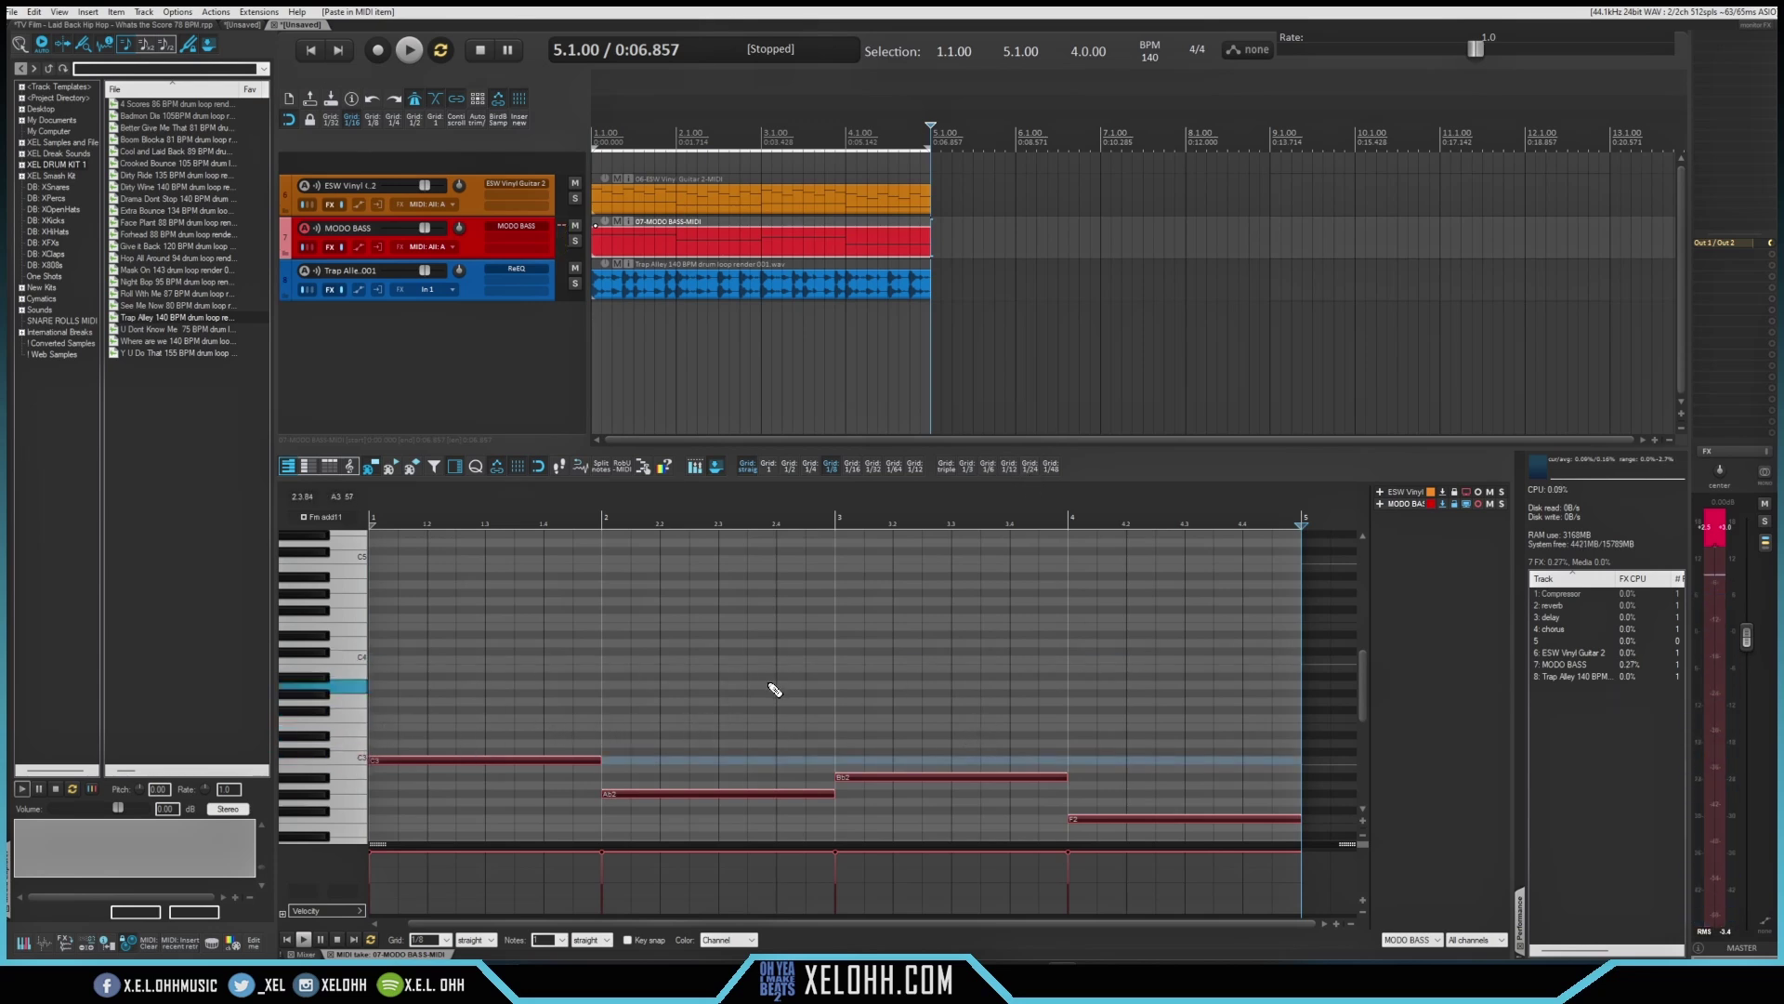
{"action": "key", "text": "Home"}
{"action": "key", "text": "space"}
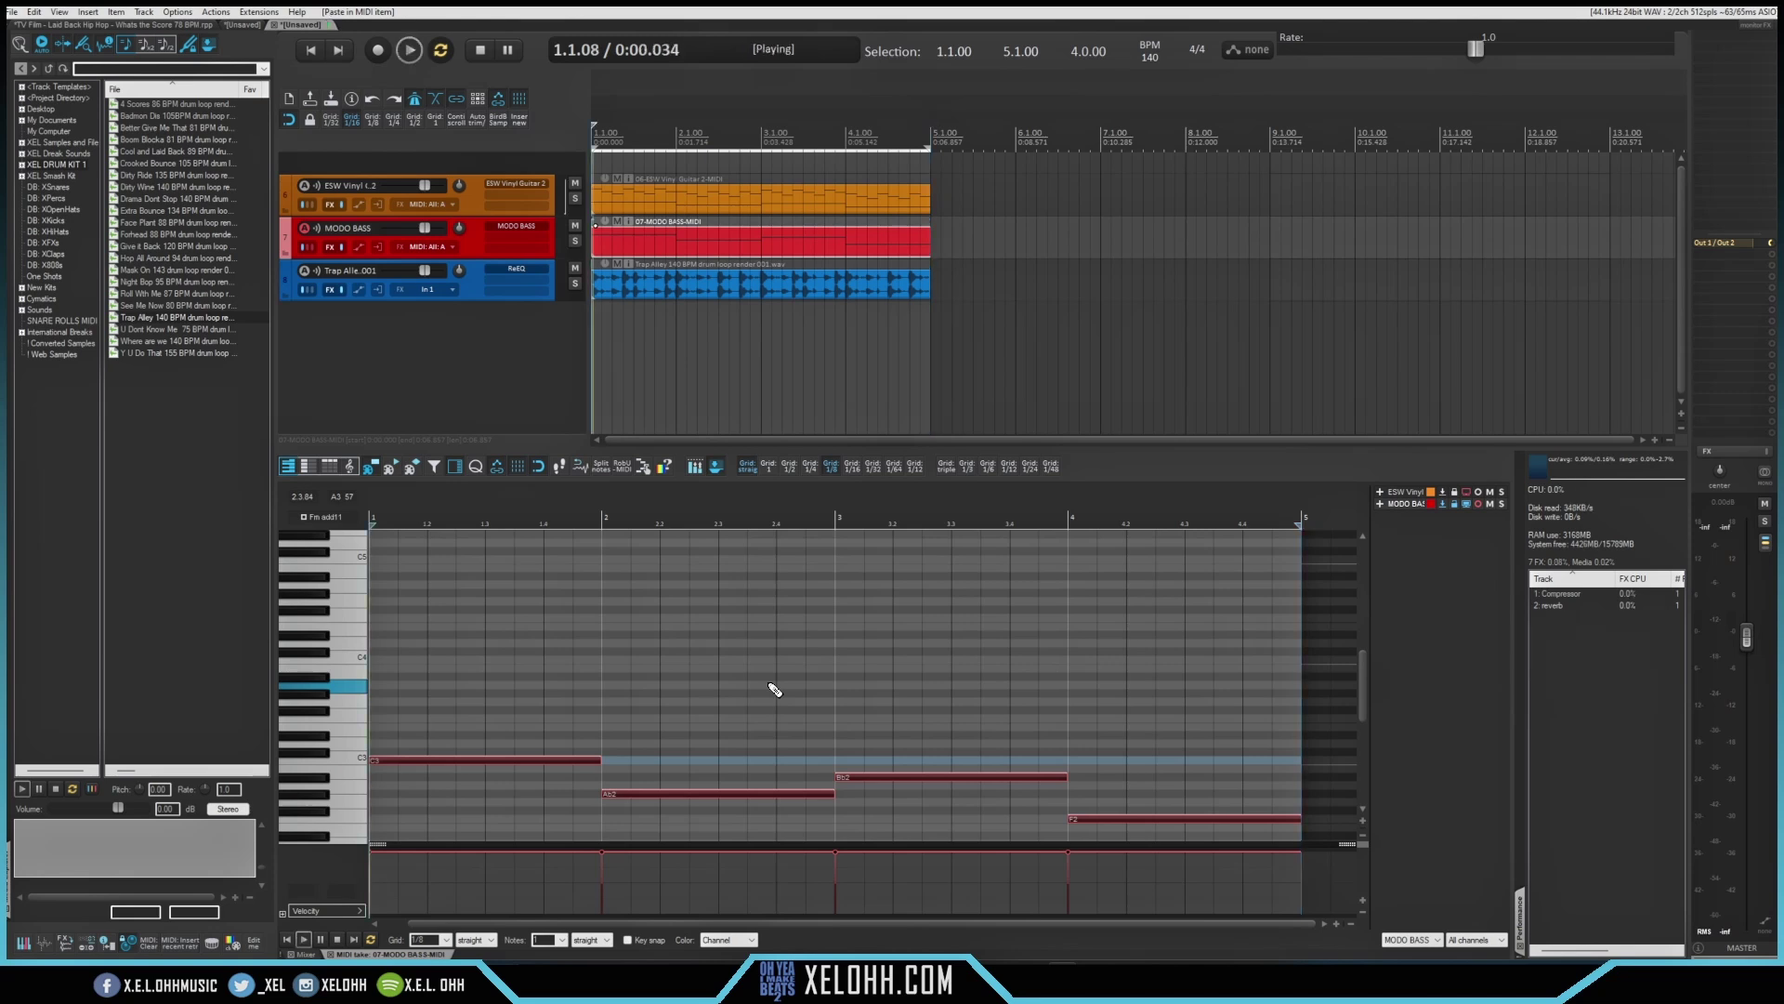